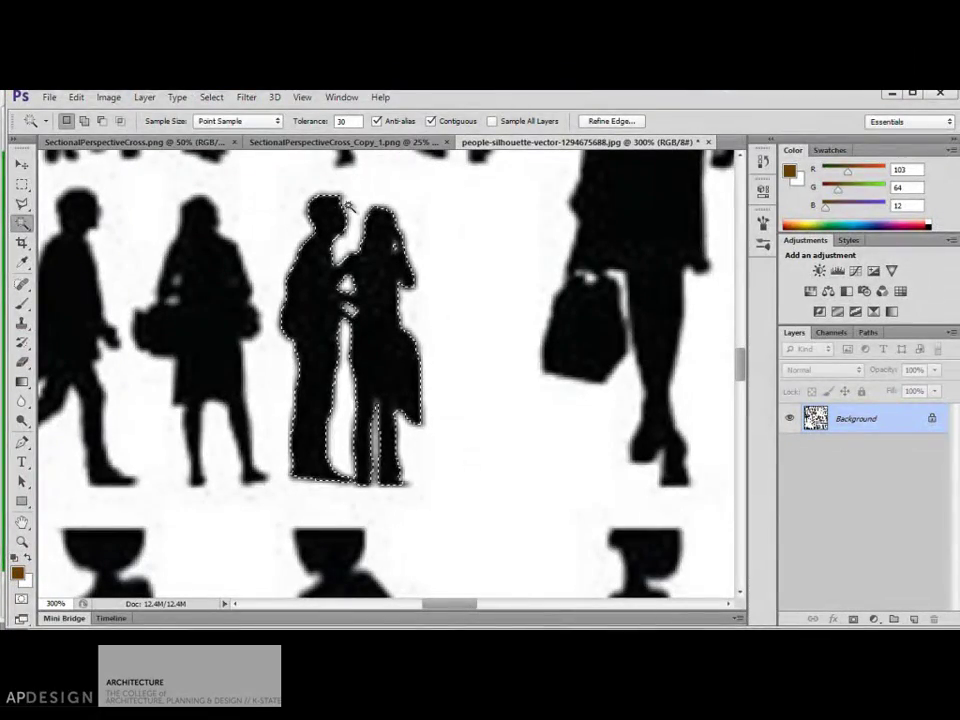
Add a new empty layer named People at the top of the SectionalPerspectiveCross.png document
{"action": "left_click", "coordinate": [296, 147]}
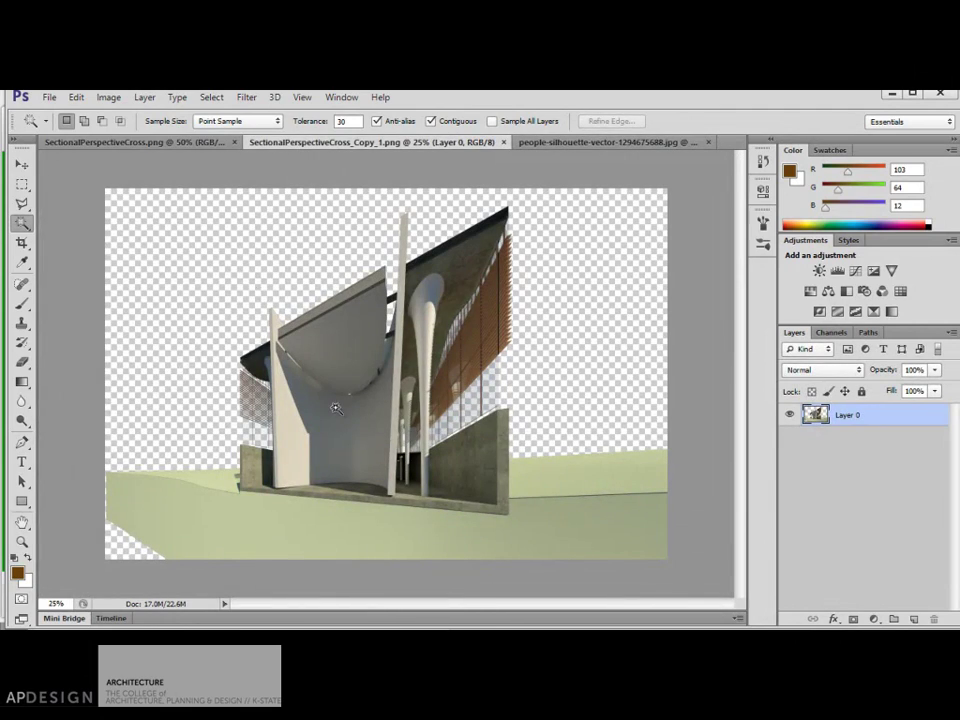
{"action": "left_click", "coordinate": [197, 143]}
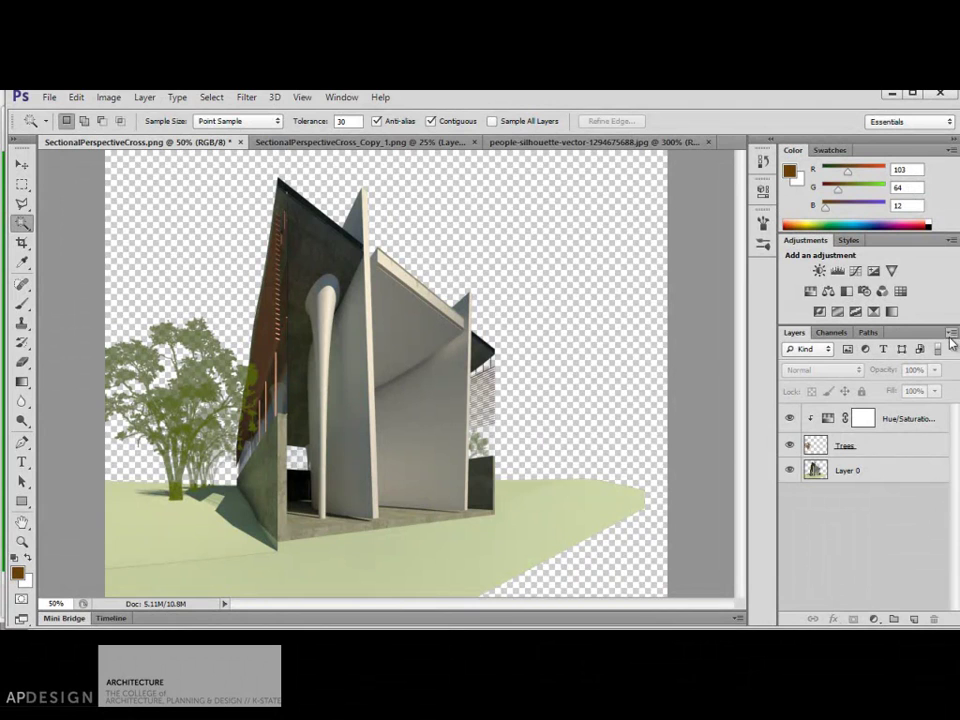
{"action": "key", "text": "ctrl+shift+n"}
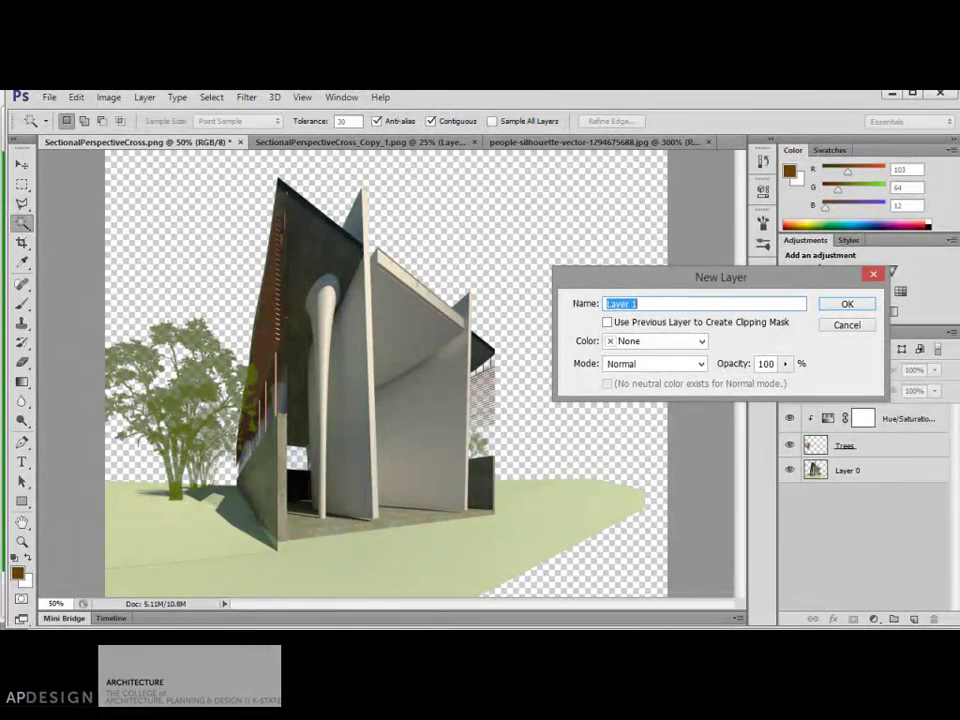
{"action": "type", "text": "People"}
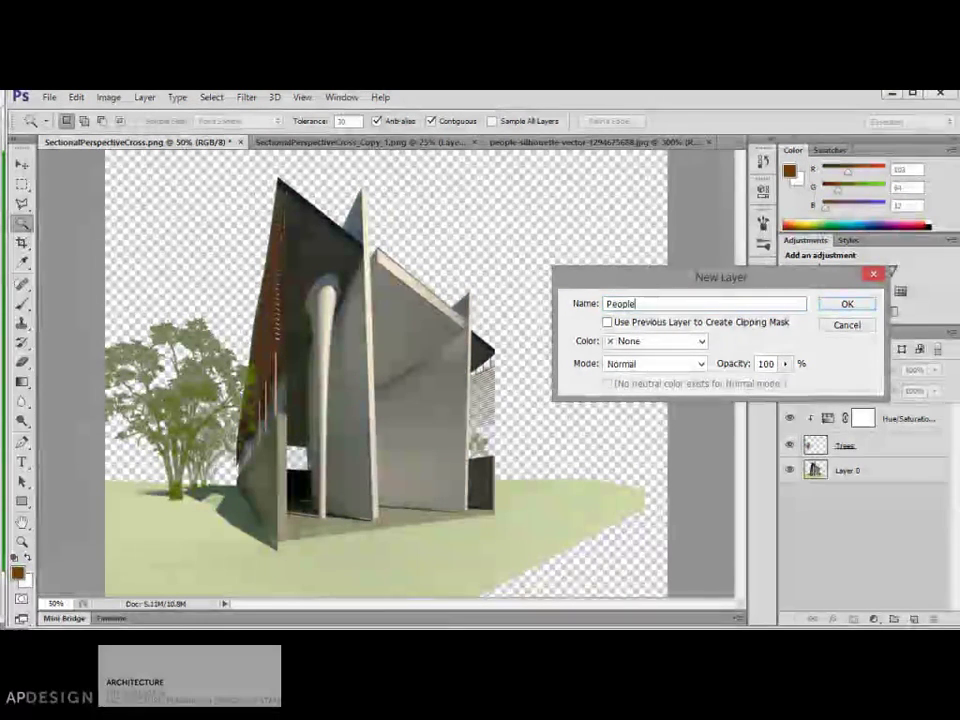
{"action": "key", "text": "Return"}
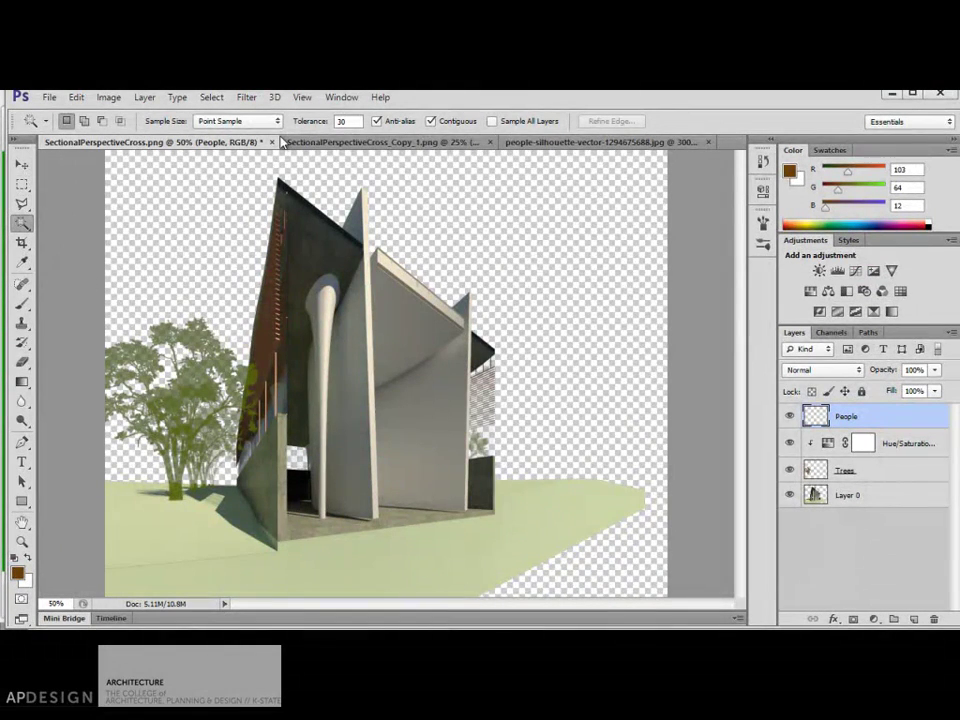
Copy the selected couple silhouette from the people image into SectionalPerspectiveCross.png, standing just beside the slender column
{"action": "left_click", "coordinate": [519, 146]}
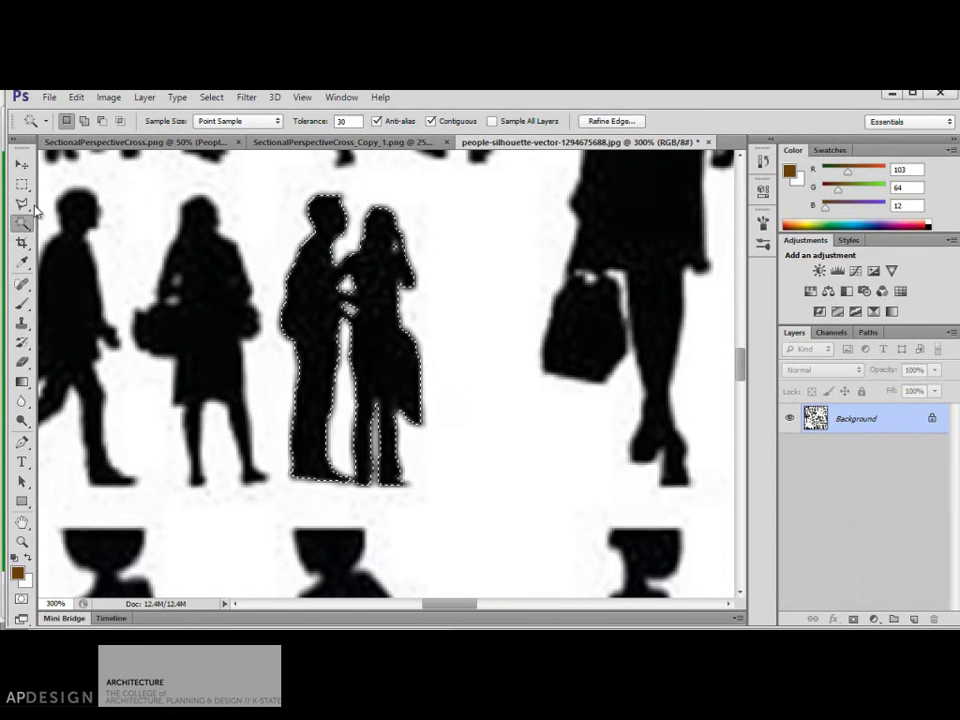
{"action": "left_click", "coordinate": [21, 163]}
{"action": "left_click_drag", "start_coordinate": [303, 287], "coordinate": [352, 508]}
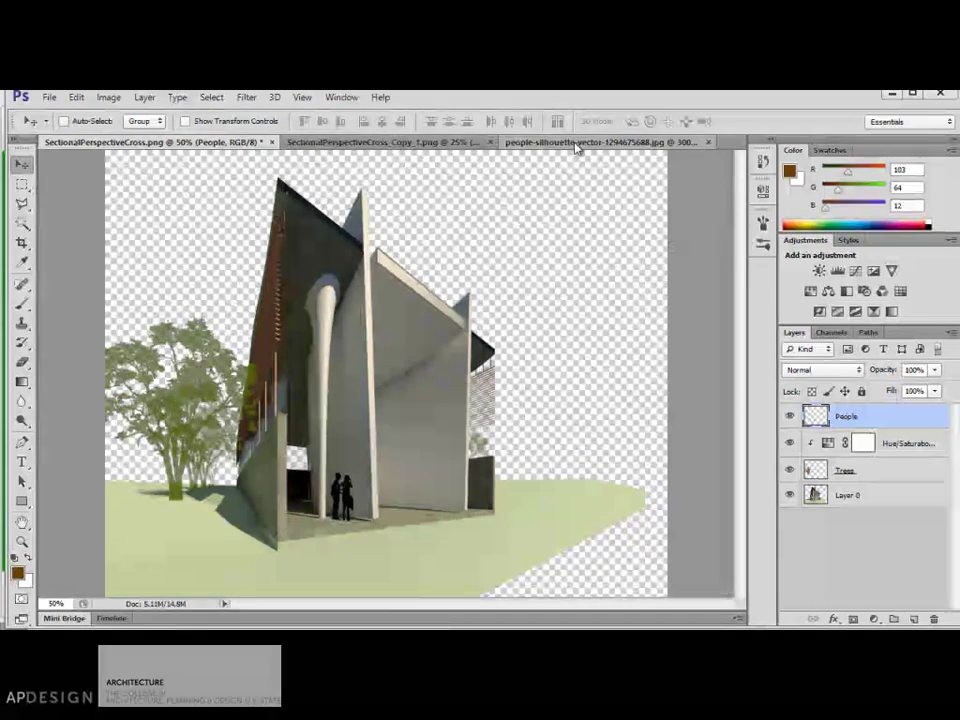
Select the walking man beside the woman with the handbag in the people image and place a copy in front of the perspective's curved wall
{"action": "left_click", "coordinate": [575, 148]}
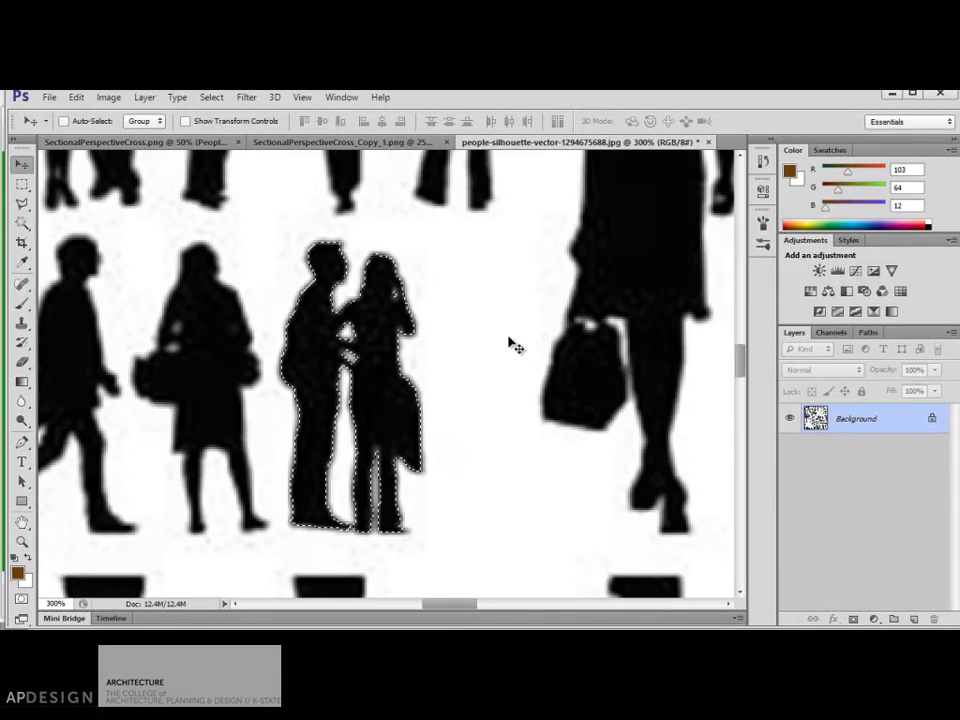
{"action": "key", "text": "ctrl+minus"}
{"action": "key", "text": "ctrl+minus"}
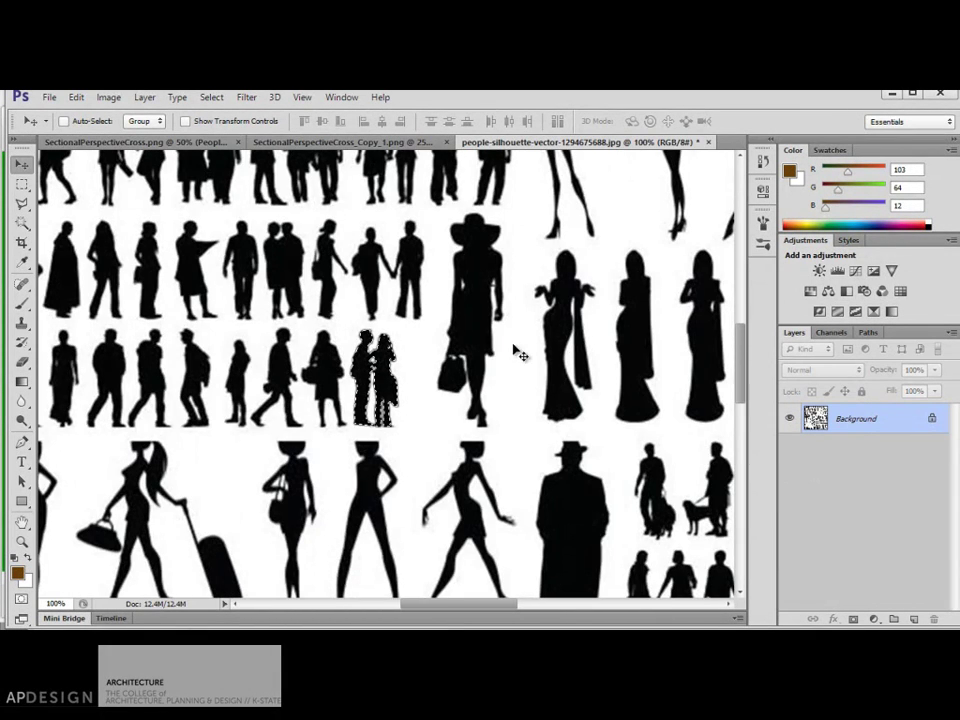
{"action": "key", "text": "w"}
{"action": "left_click", "coordinate": [290, 372]}
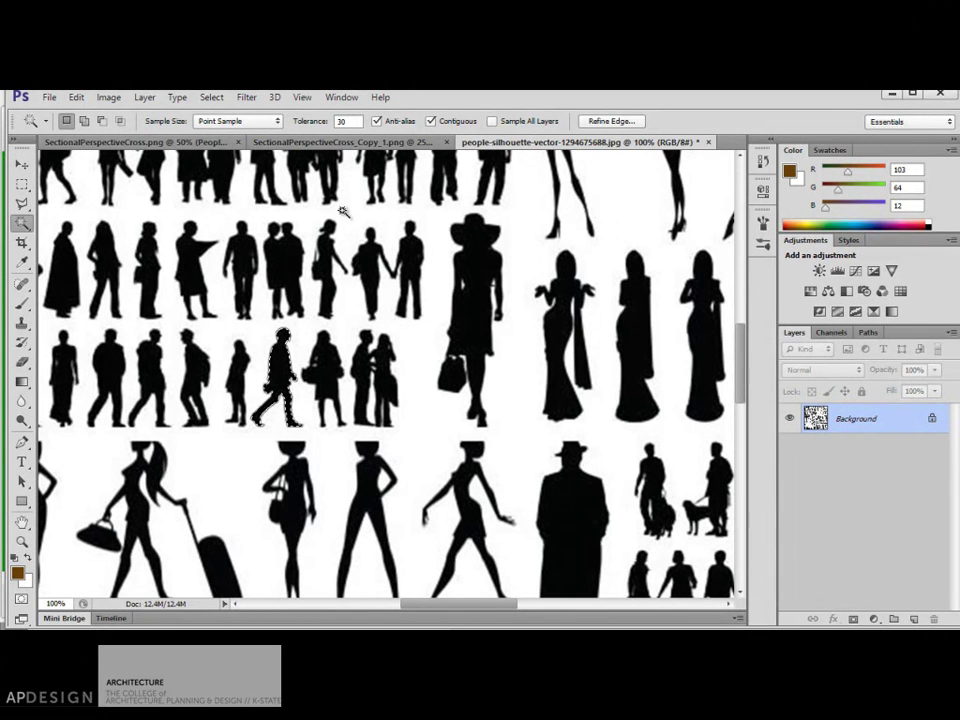
{"action": "left_click", "coordinate": [21, 166]}
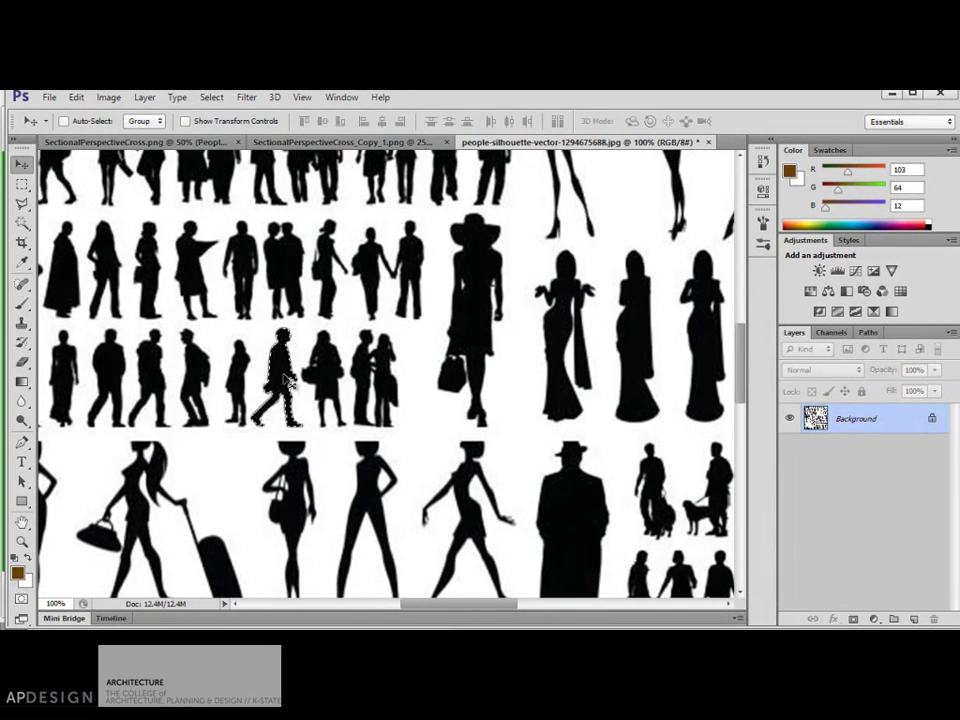
{"action": "left_click_drag", "start_coordinate": [287, 375], "coordinate": [416, 490]}
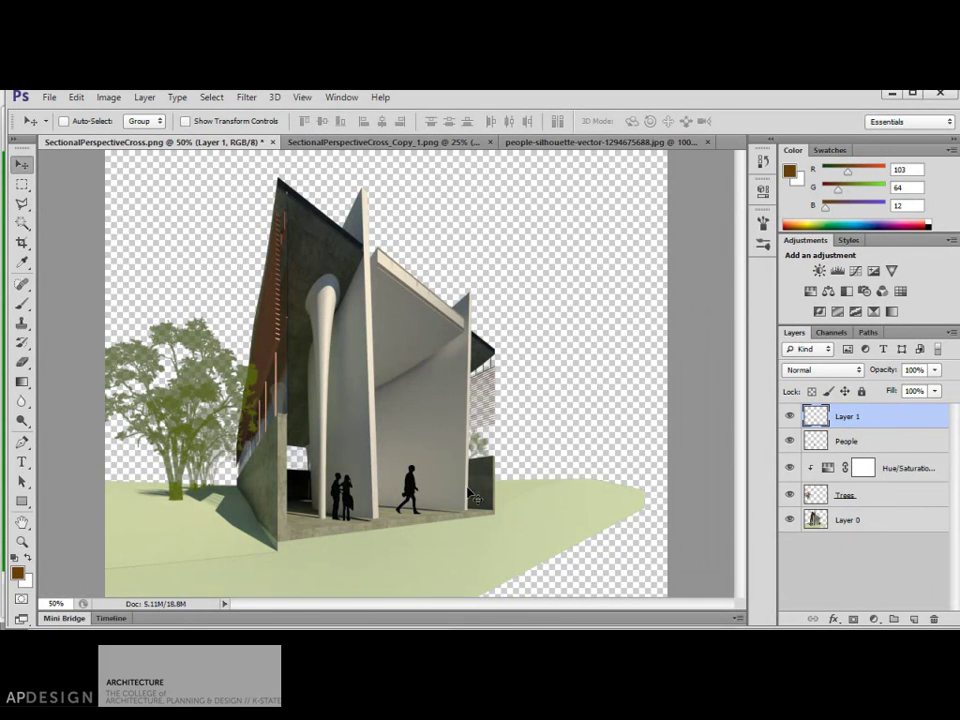
Lower the walking man slightly on the floor slab and scale him to about 84%, finishing with a slight further reduction
{"action": "scroll", "coordinate": [474, 497], "scroll_direction": "up", "scroll_amount": 3}
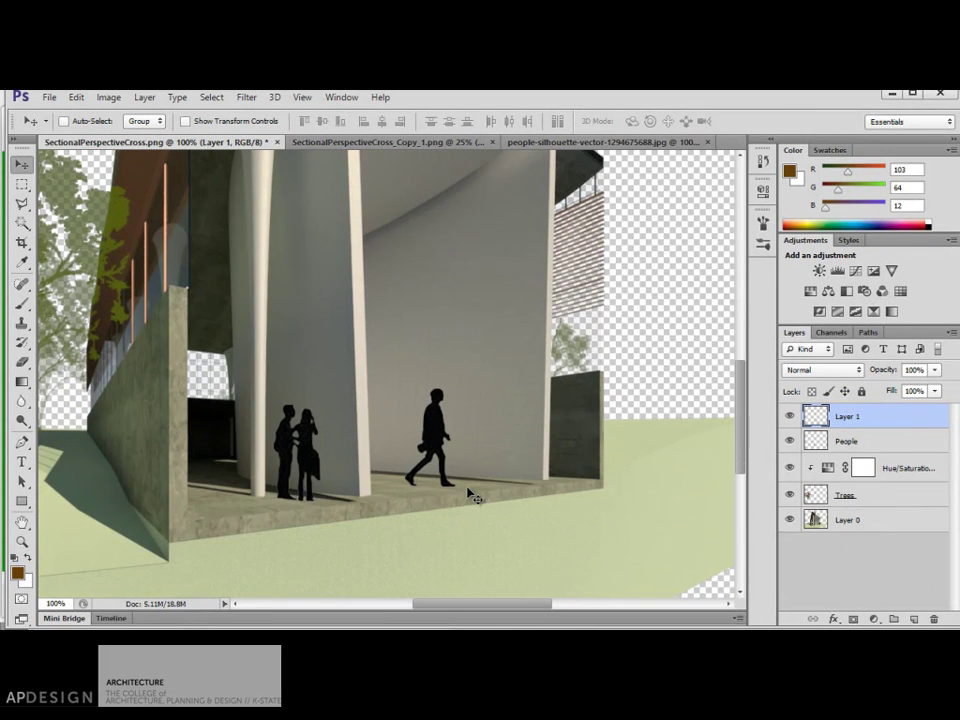
{"action": "mouse_move", "coordinate": [427, 445]}
{"action": "left_mouse_down"}
{"action": "mouse_move", "coordinate": [268, 458]}
{"action": "mouse_move", "coordinate": [432, 454]}
{"action": "left_mouse_up"}
{"action": "key", "text": "ctrl+t"}
{"action": "left_click_drag", "start_coordinate": [401, 393], "coordinate": [410, 406]}
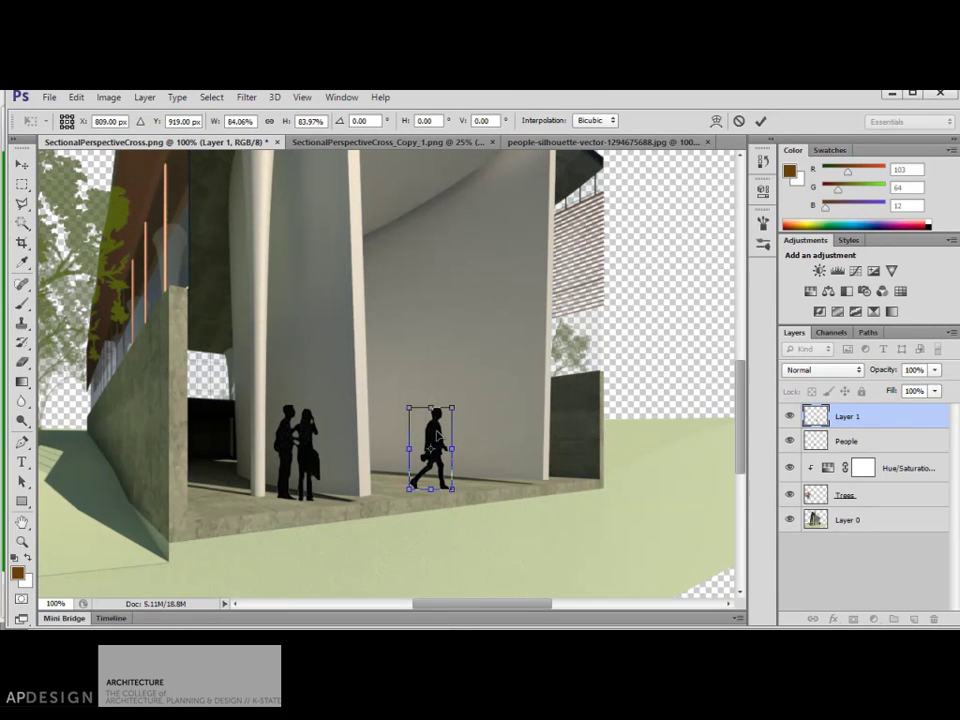
{"action": "key", "text": "Return"}
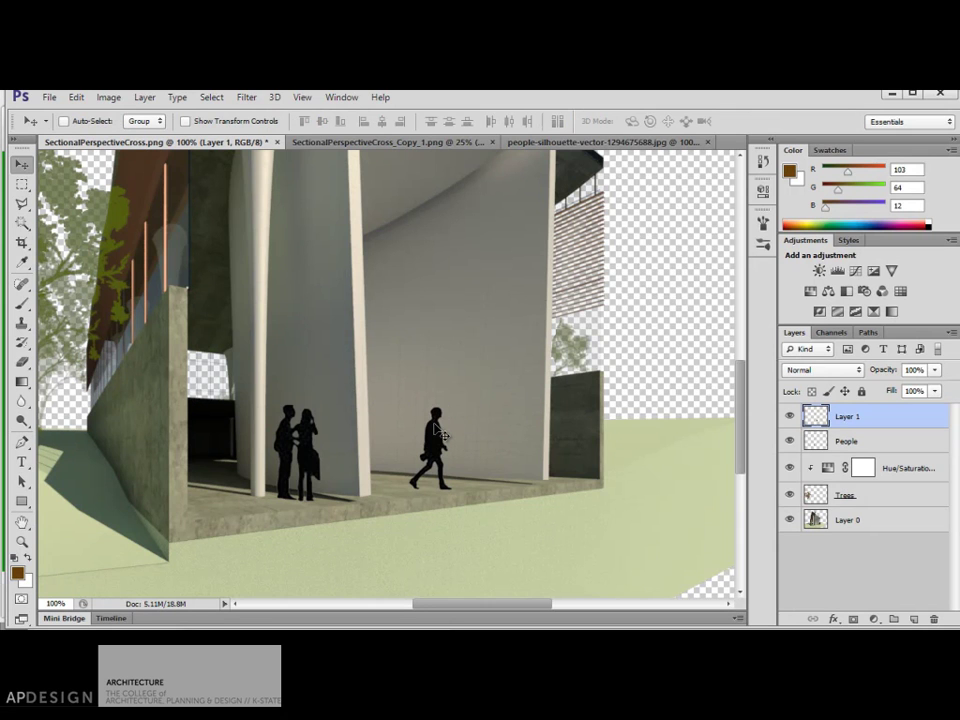
{"action": "key", "text": "ctrl+t"}
{"action": "left_click_drag", "start_coordinate": [407, 404], "coordinate": [409, 407]}
{"action": "key", "text": "Return"}
Reposition the walking man in front of the curved wall and mirror him horizontally
{"action": "left_click_drag", "start_coordinate": [440, 447], "coordinate": [424, 450]}
{"action": "key", "text": "ctrl+t"}
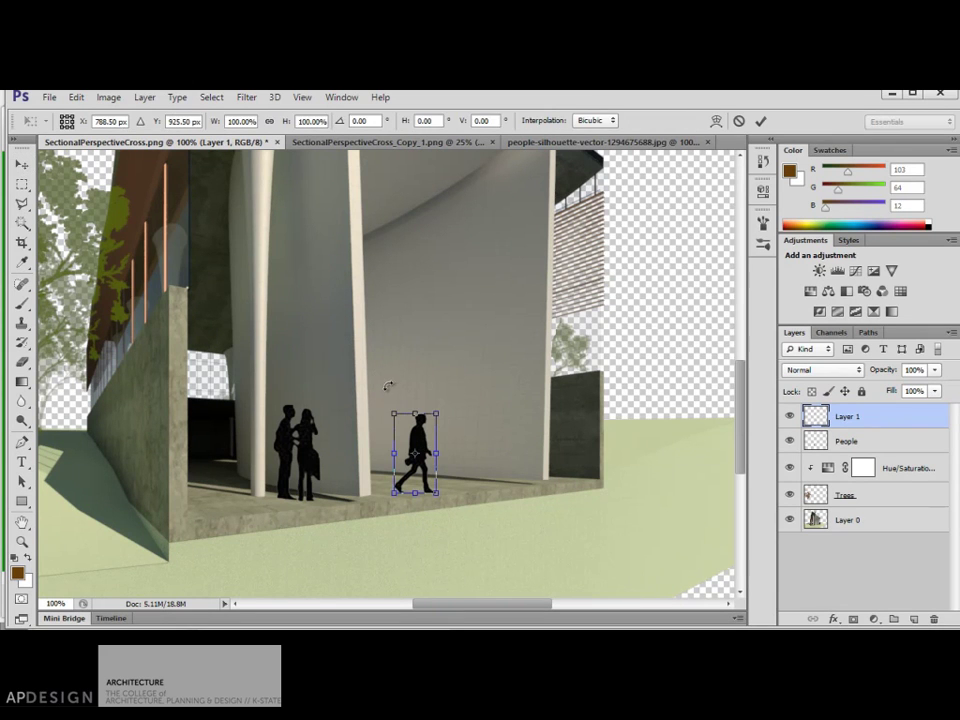
{"action": "left_click_drag", "start_coordinate": [394, 412], "coordinate": [445, 440]}
{"action": "key", "text": "Return"}
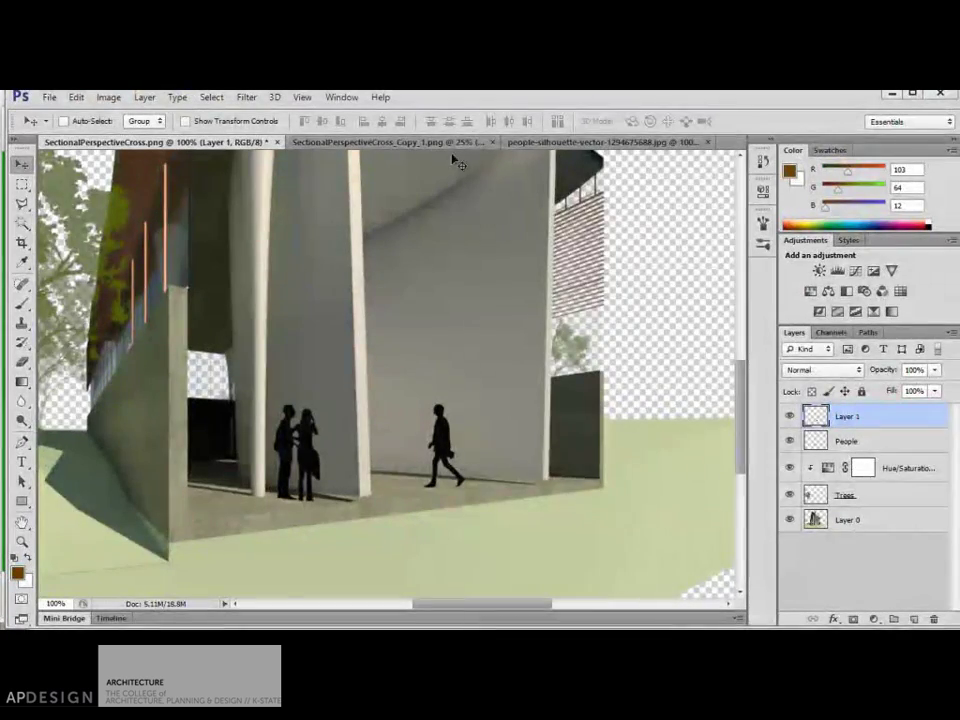
In the people image, select the figure with the shoulder bag using Magic Wand tolerances of 50 and 100
{"action": "left_click", "coordinate": [558, 143]}
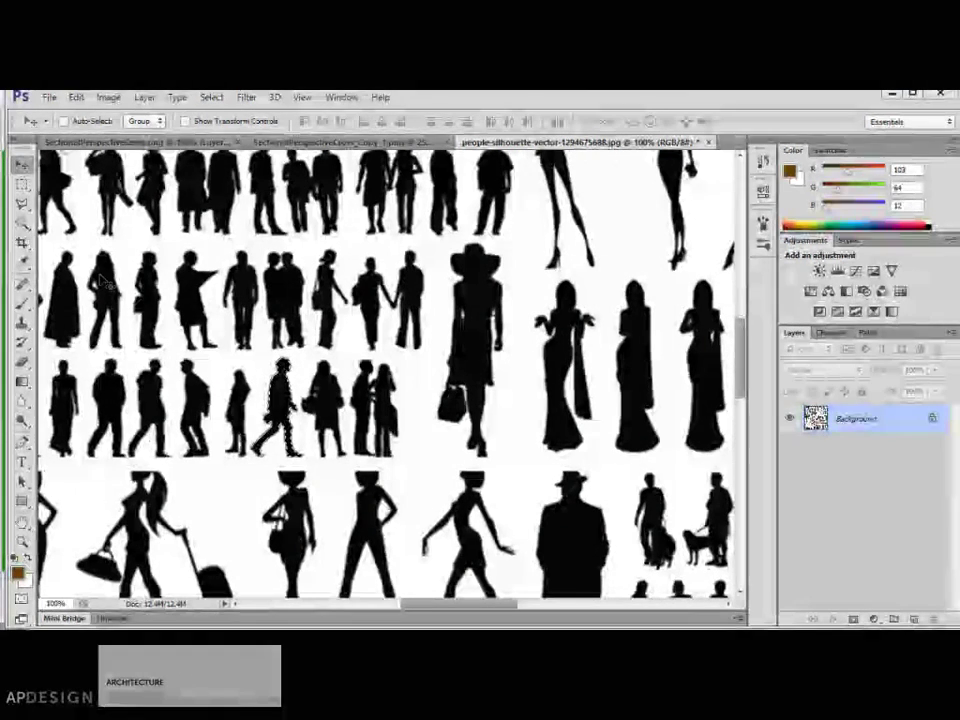
{"action": "key", "text": "w"}
{"action": "left_click", "coordinate": [328, 295]}
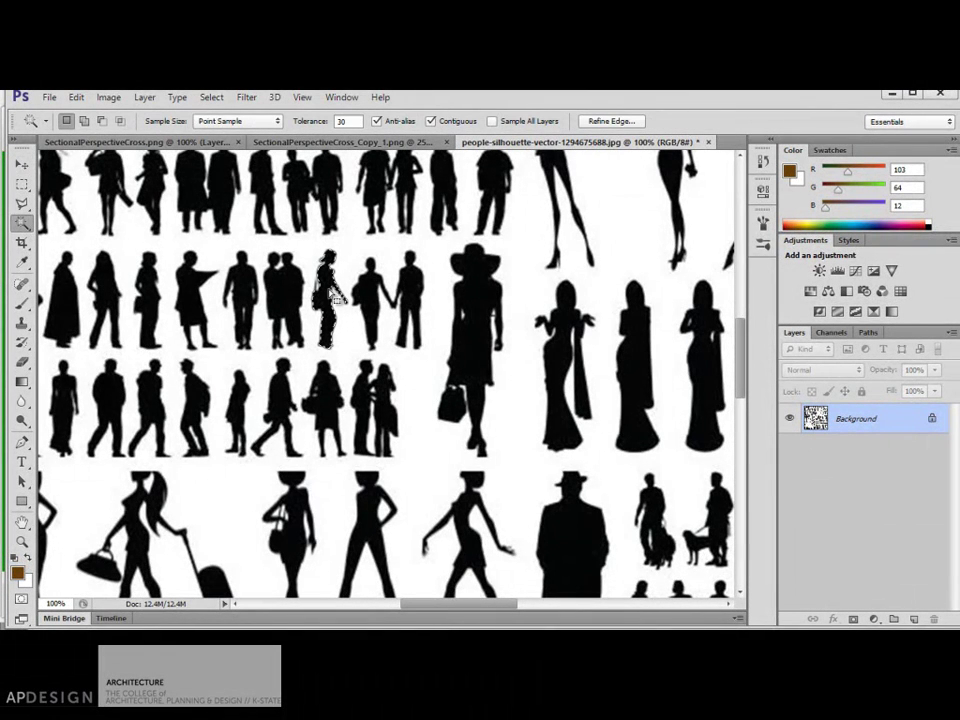
{"action": "left_click", "coordinate": [318, 122]}
{"action": "type", "text": "5"}
{"action": "left_click", "coordinate": [326, 287]}
{"action": "left_click", "coordinate": [326, 288]}
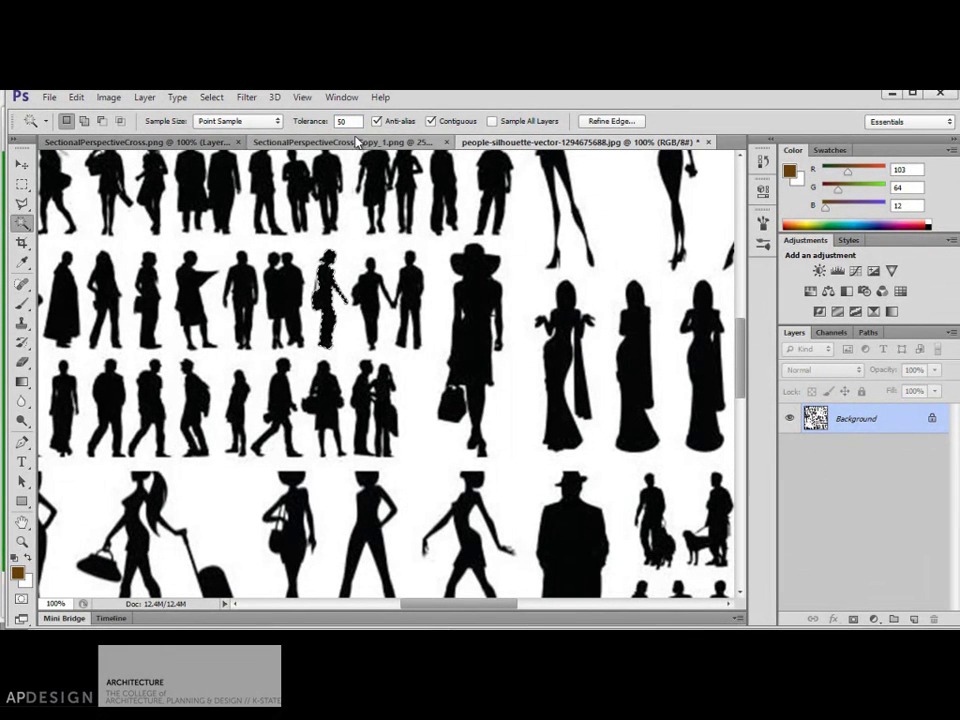
{"action": "type", "text": "100"}
{"action": "left_click", "coordinate": [333, 288]}
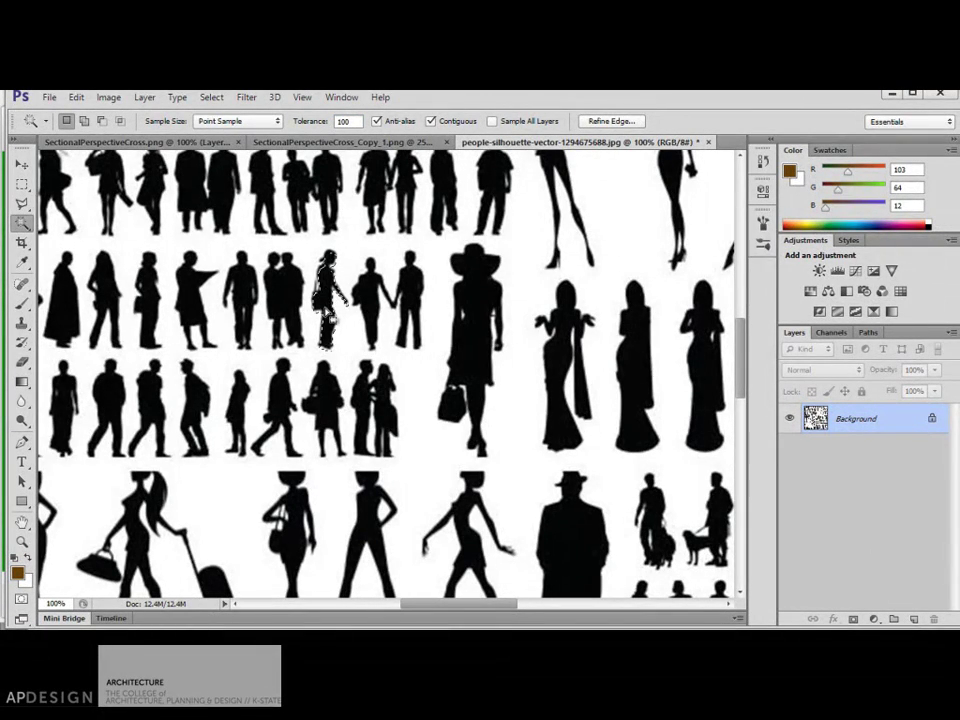
{"action": "left_click", "coordinate": [264, 296]}
{"action": "left_click", "coordinate": [329, 300]}
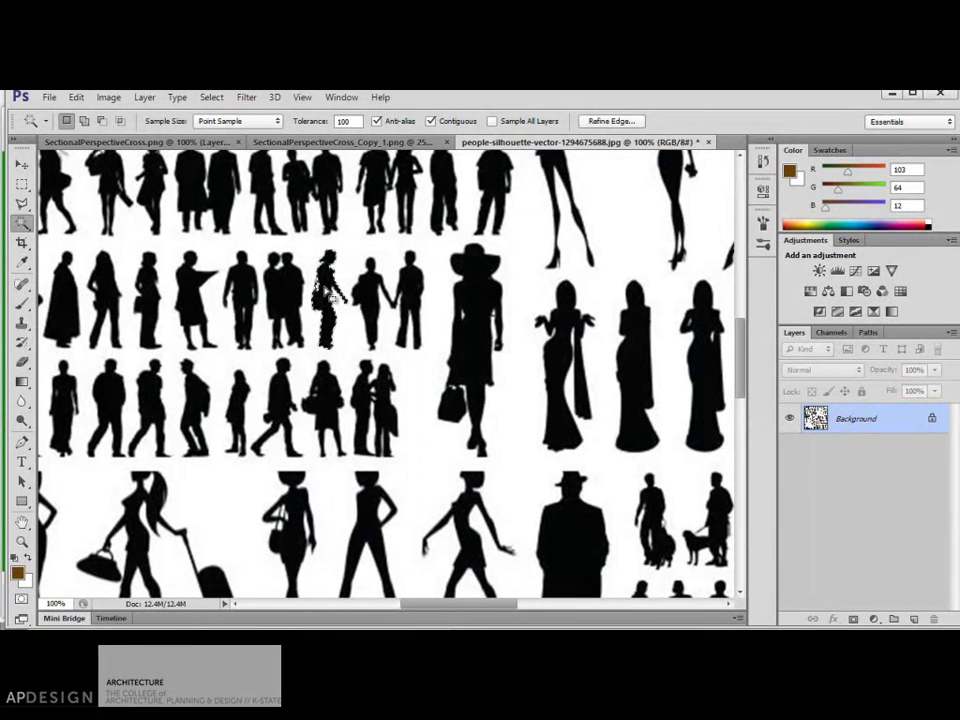
Select the walking pair in the upper row of small silhouettes and place a copy in the perspective between the couple and the walking man
{"action": "scroll", "coordinate": [340, 250], "scroll_direction": "up", "scroll_amount": 1}
{"action": "left_click", "coordinate": [330, 211]}
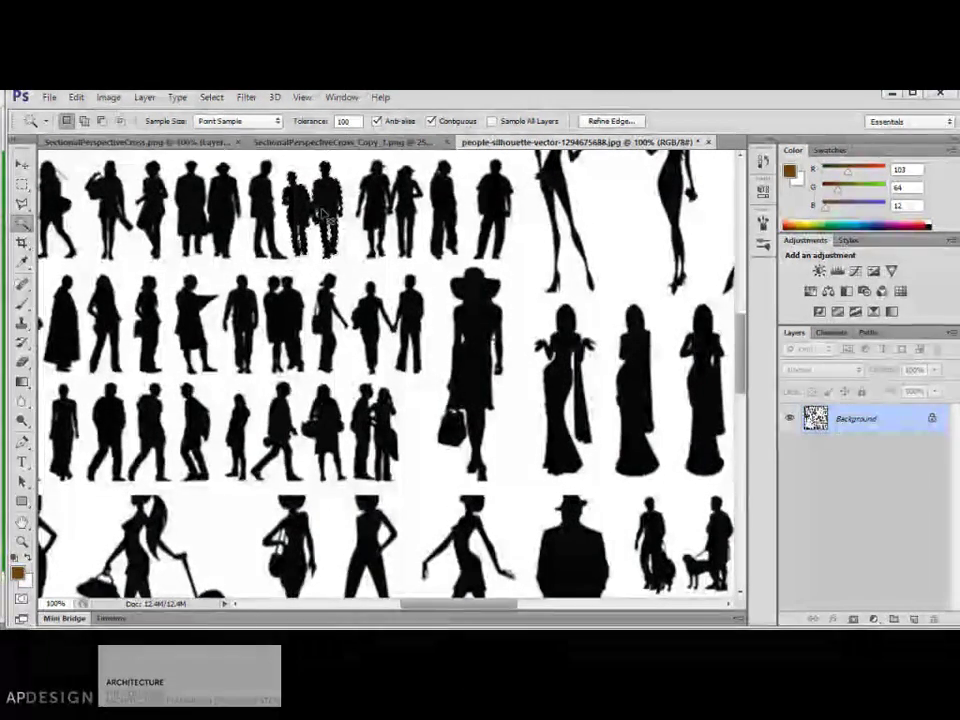
{"action": "left_click", "coordinate": [22, 165]}
{"action": "left_click_drag", "start_coordinate": [324, 194], "coordinate": [237, 230]}
{"action": "left_click_drag", "start_coordinate": [388, 410], "coordinate": [409, 430]}
Scale the copied pair down to about 71% width and 70% height so they stand farther back on the floor
{"action": "key", "text": "ctrl+t"}
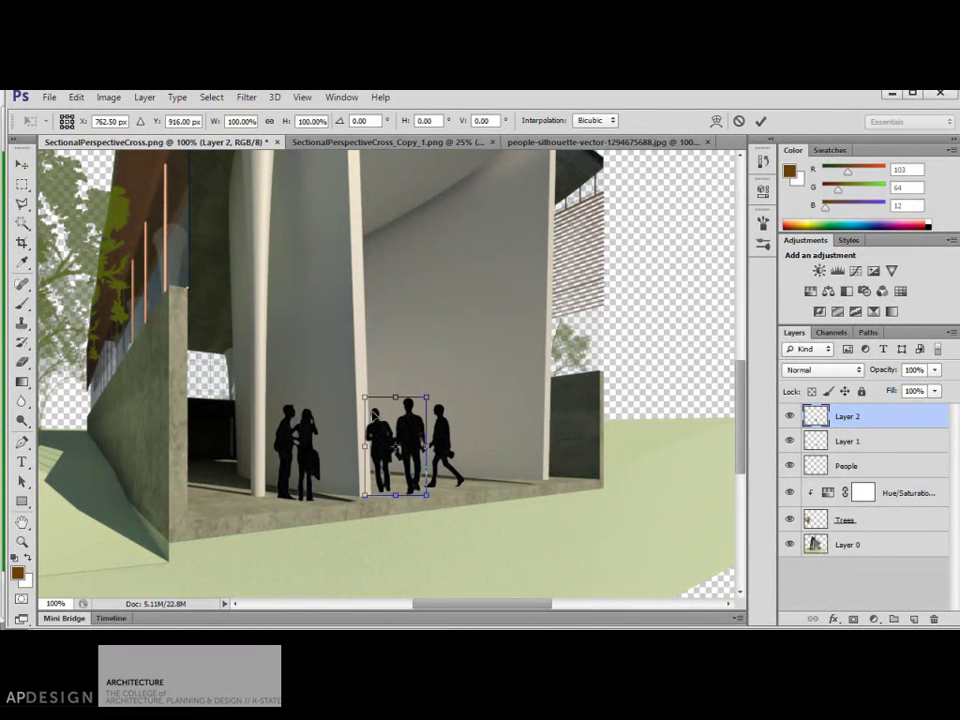
{"action": "mouse_move", "coordinate": [361, 394]}
{"action": "left_mouse_down"}
{"action": "mouse_move", "coordinate": [415, 440]}
{"action": "mouse_move", "coordinate": [405, 437]}
{"action": "mouse_move", "coordinate": [421, 405]}
{"action": "mouse_move", "coordinate": [373, 405]}
{"action": "left_mouse_up"}
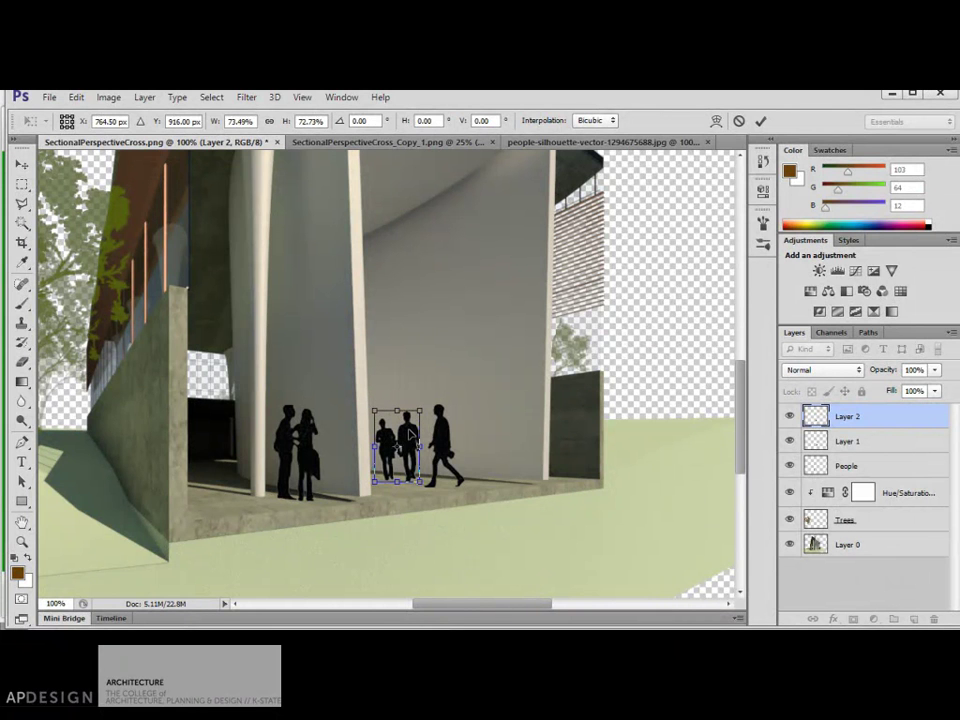
{"action": "left_click_drag", "start_coordinate": [374, 410], "coordinate": [376, 411]}
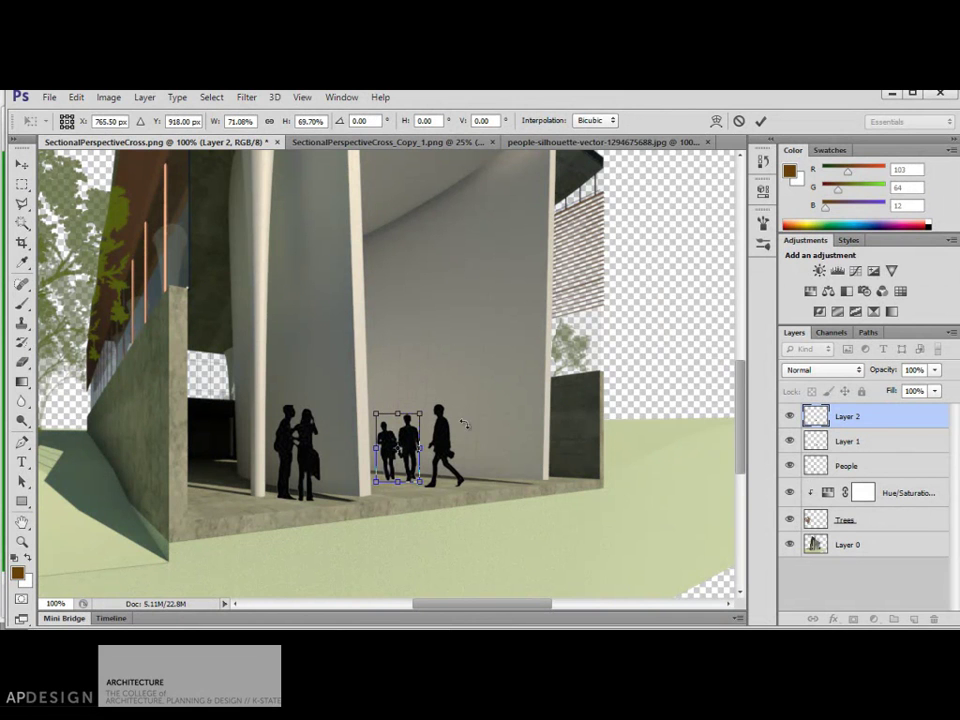
{"action": "key", "text": "Return"}
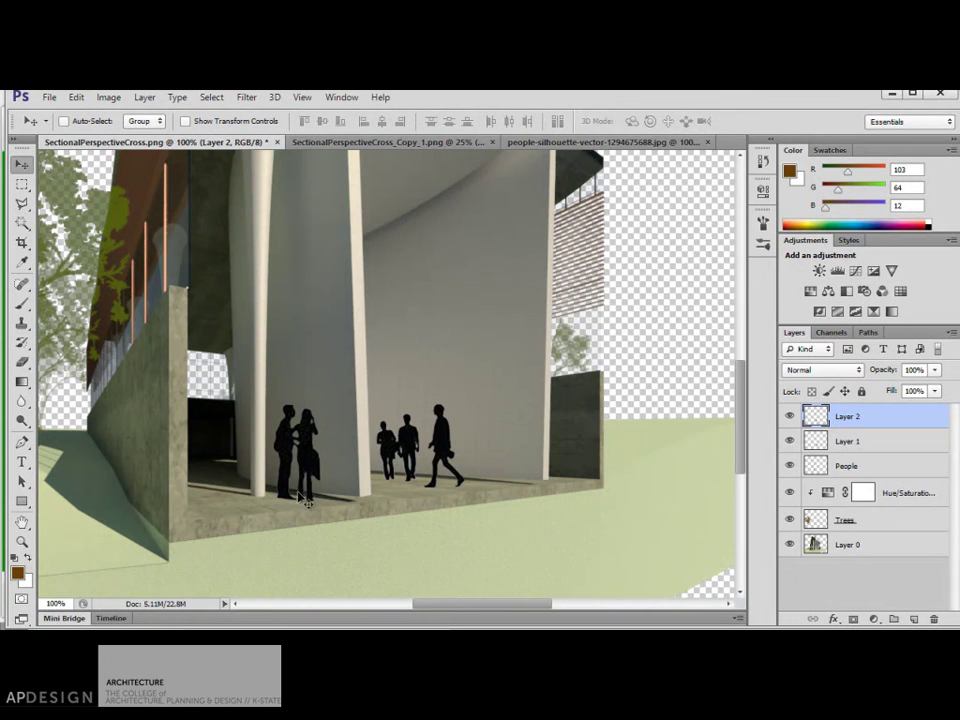
{"action": "right_click", "coordinate": [852, 420]}
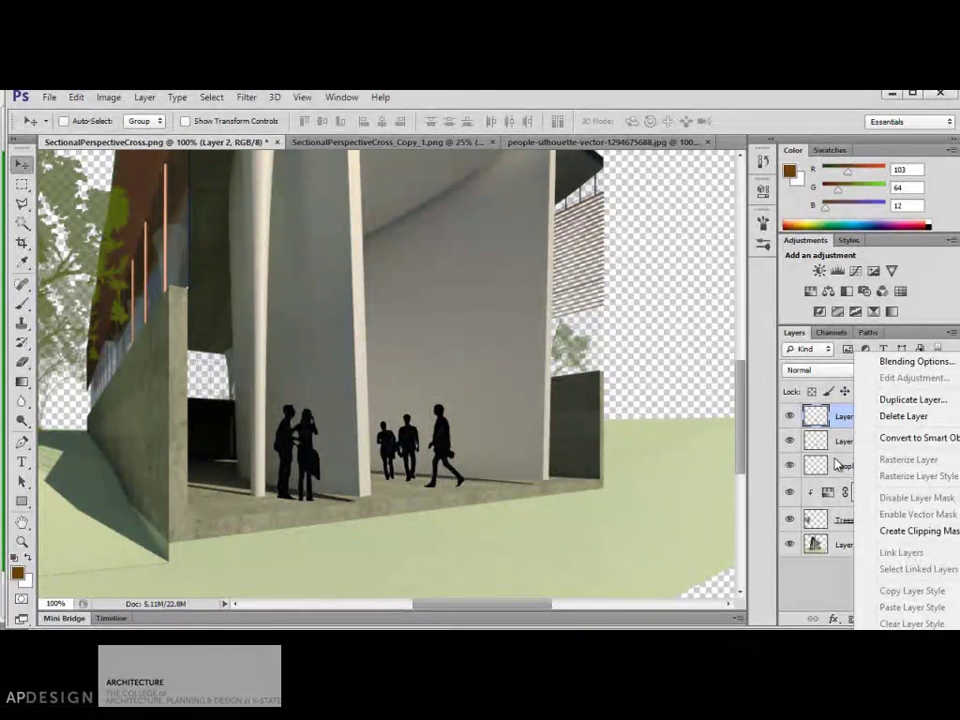
{"action": "left_click", "coordinate": [829, 457]}
{"action": "left_click", "coordinate": [855, 463], "text": "shift"}
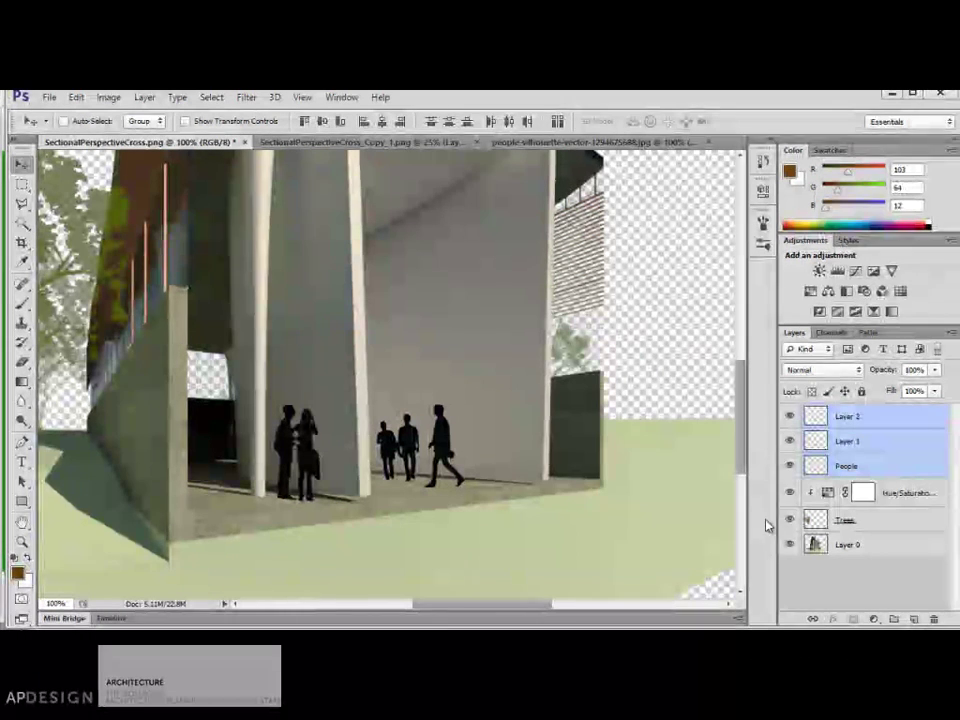
{"action": "left_click", "coordinate": [821, 594]}
Move the People layer above Layer 2 and Layer 1 and merge the three layers into one
{"action": "left_click_drag", "start_coordinate": [853, 414], "coordinate": [853, 416]}
{"action": "left_click", "coordinate": [860, 464], "text": "shift"}
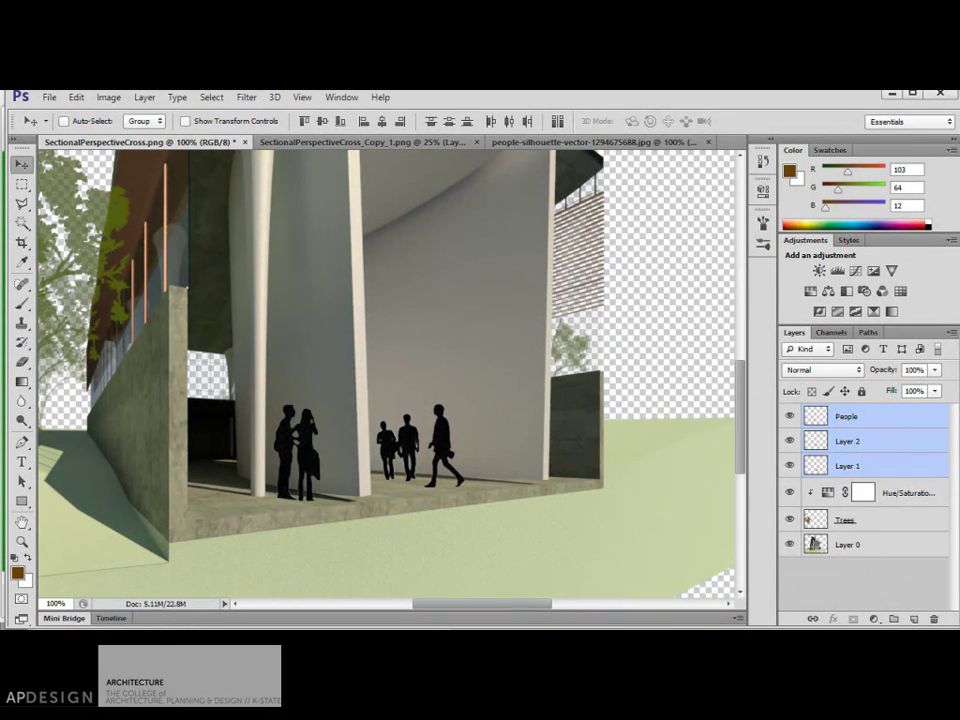
{"action": "key", "text": "ctrl+e"}
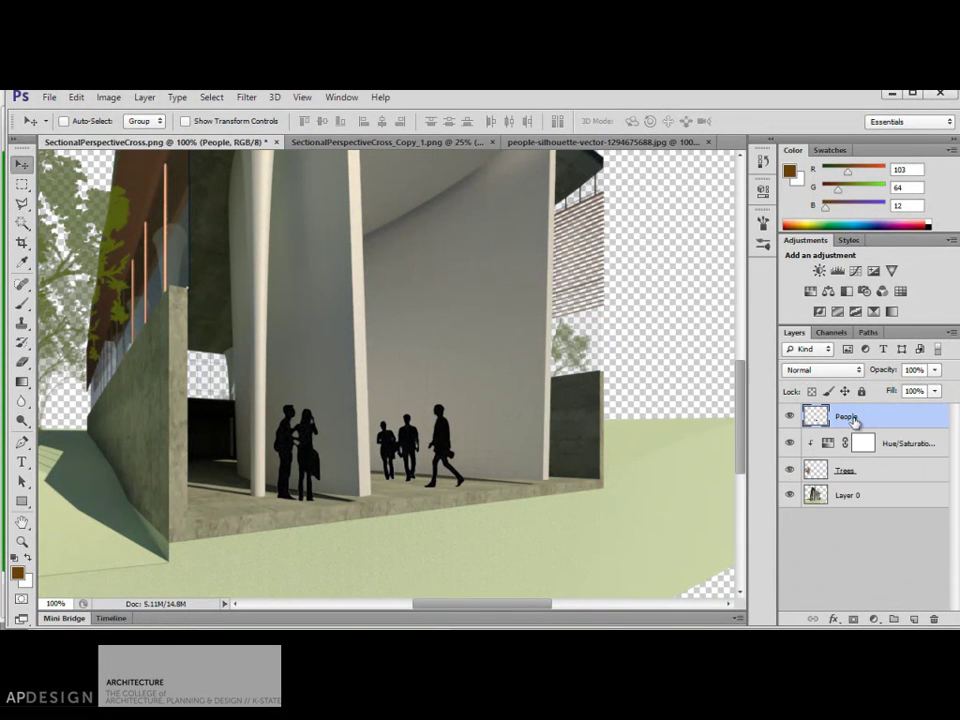
Add a Hue/Saturation adjustment clipped to the People layer and raise its lightness to +50
{"action": "left_click", "coordinate": [875, 619]}
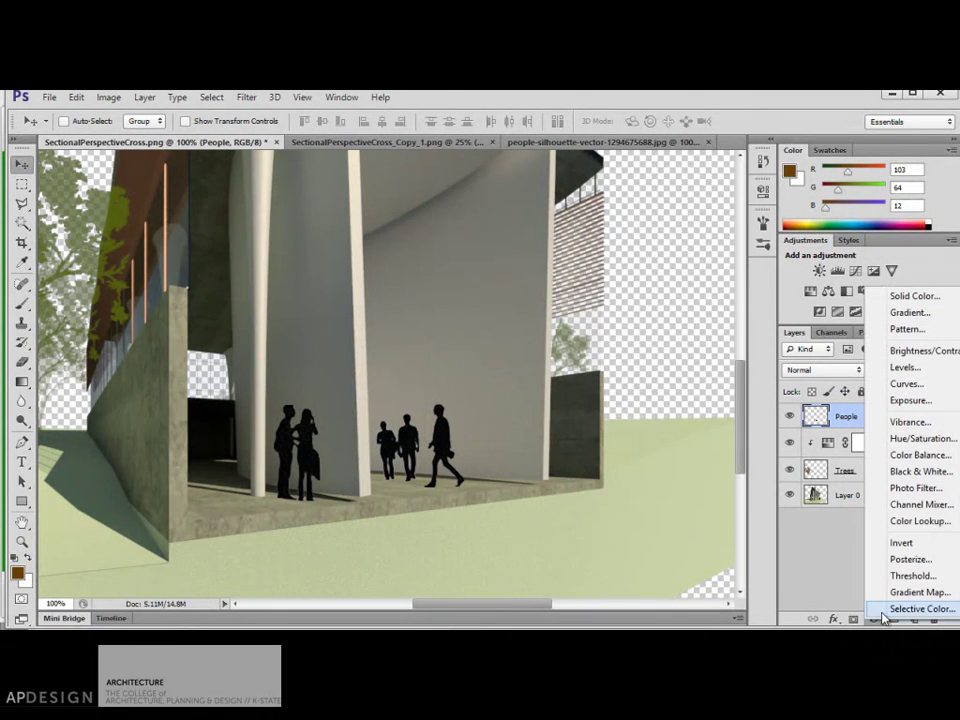
{"action": "left_click", "coordinate": [934, 444]}
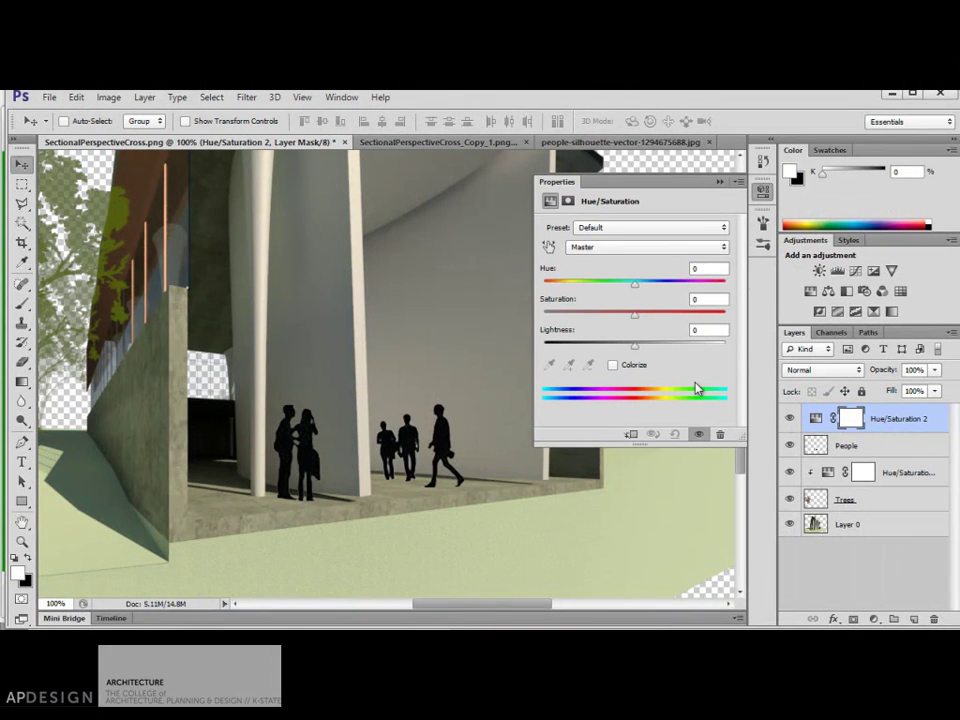
{"action": "left_click", "coordinate": [633, 436]}
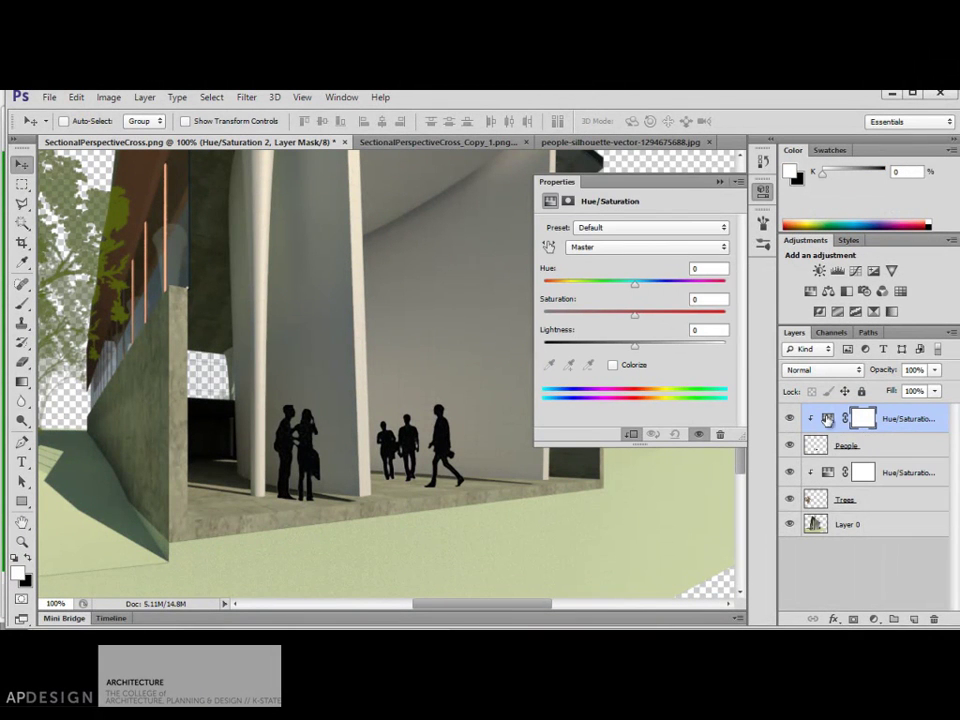
{"action": "left_click_drag", "start_coordinate": [631, 347], "coordinate": [688, 347]}
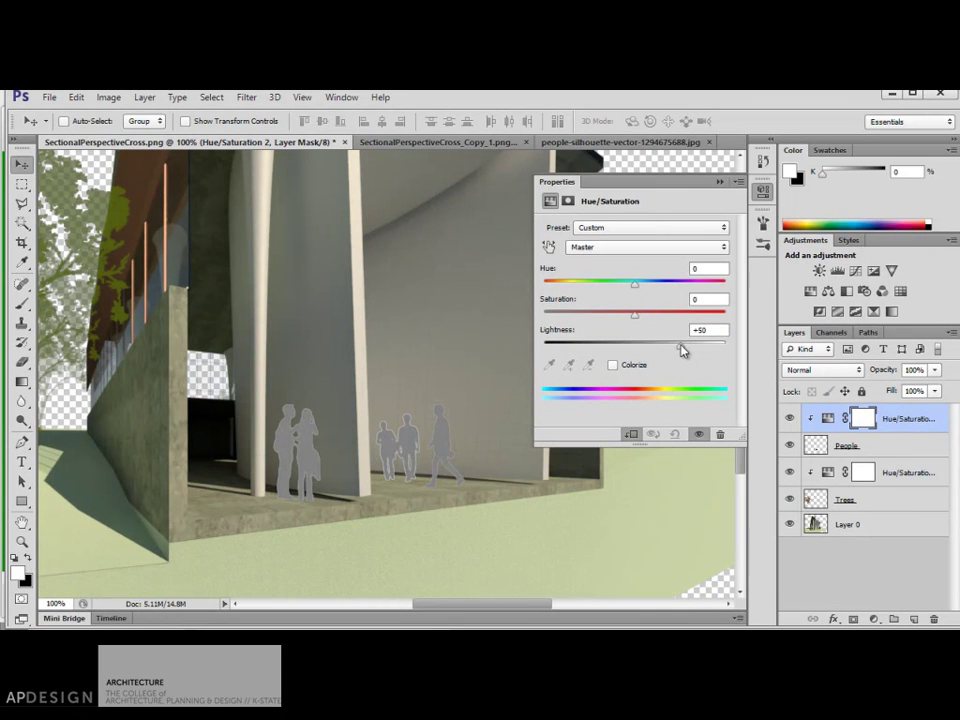
Raise the lightness of the people's Hue/Saturation adjustment to +100
{"action": "left_click_drag", "start_coordinate": [678, 349], "coordinate": [724, 347]}
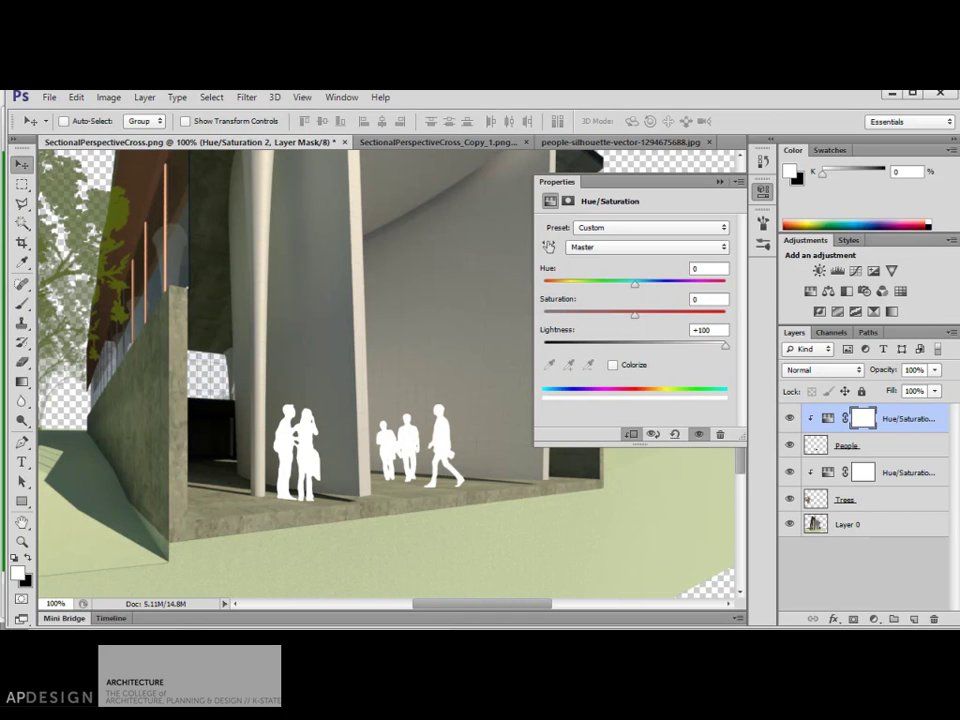
{"action": "left_click", "coordinate": [935, 370]}
{"action": "left_click_drag", "start_coordinate": [935, 390], "coordinate": [915, 392]}
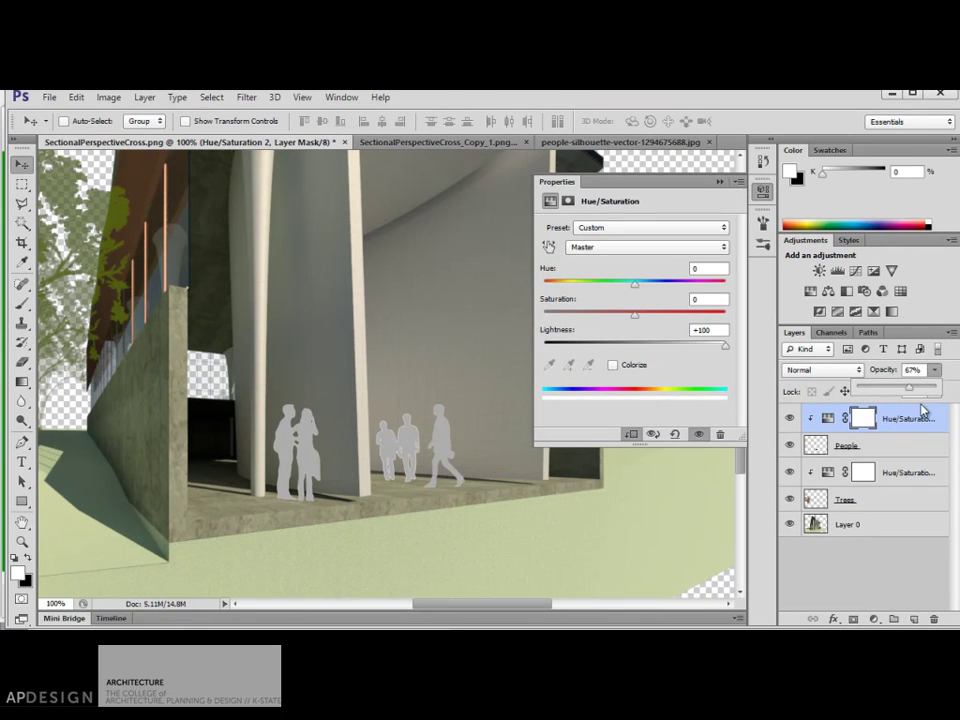
{"action": "left_click_drag", "start_coordinate": [911, 396], "coordinate": [936, 392]}
Lower the opacity of the People layer to 30% so the silhouettes turn translucent
{"action": "left_click", "coordinate": [898, 444]}
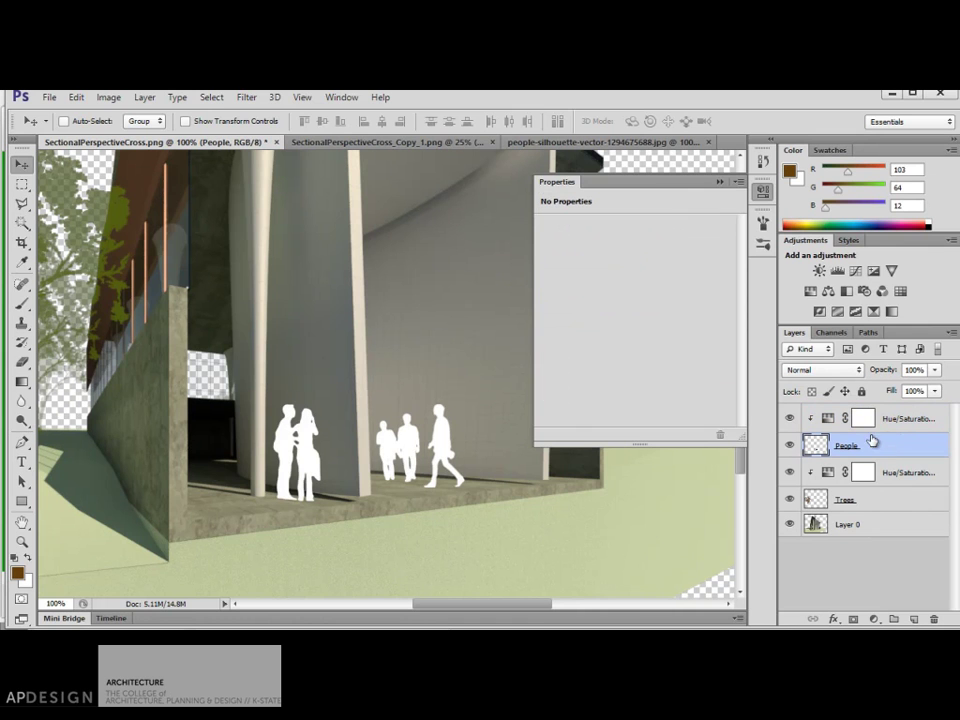
{"action": "left_click", "coordinate": [935, 371]}
{"action": "left_click_drag", "start_coordinate": [934, 392], "coordinate": [885, 395]}
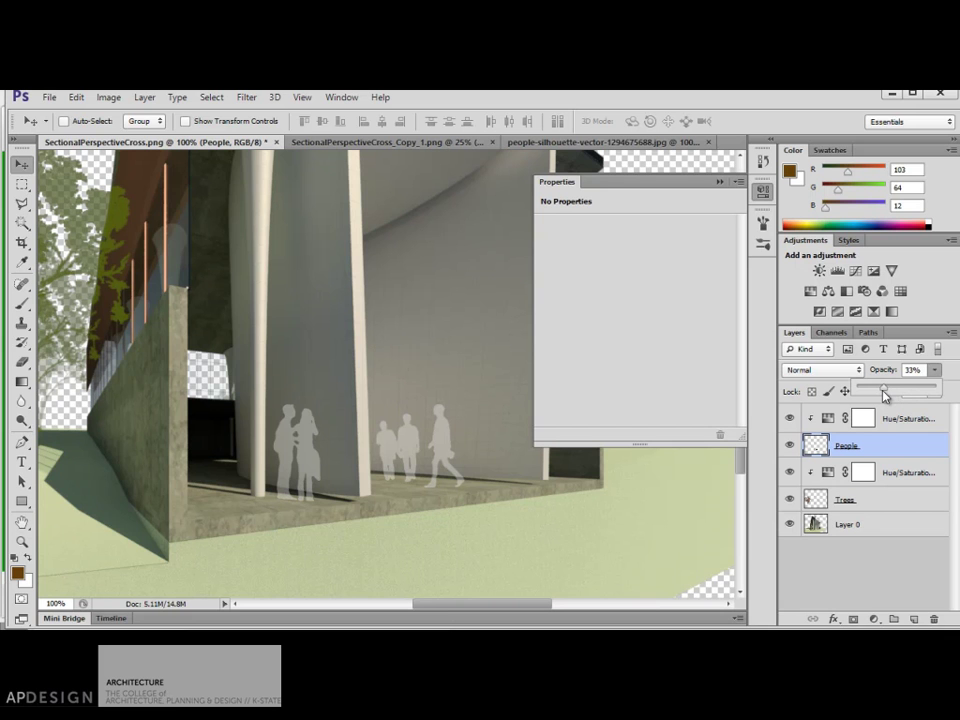
{"action": "left_click", "coordinate": [561, 490]}
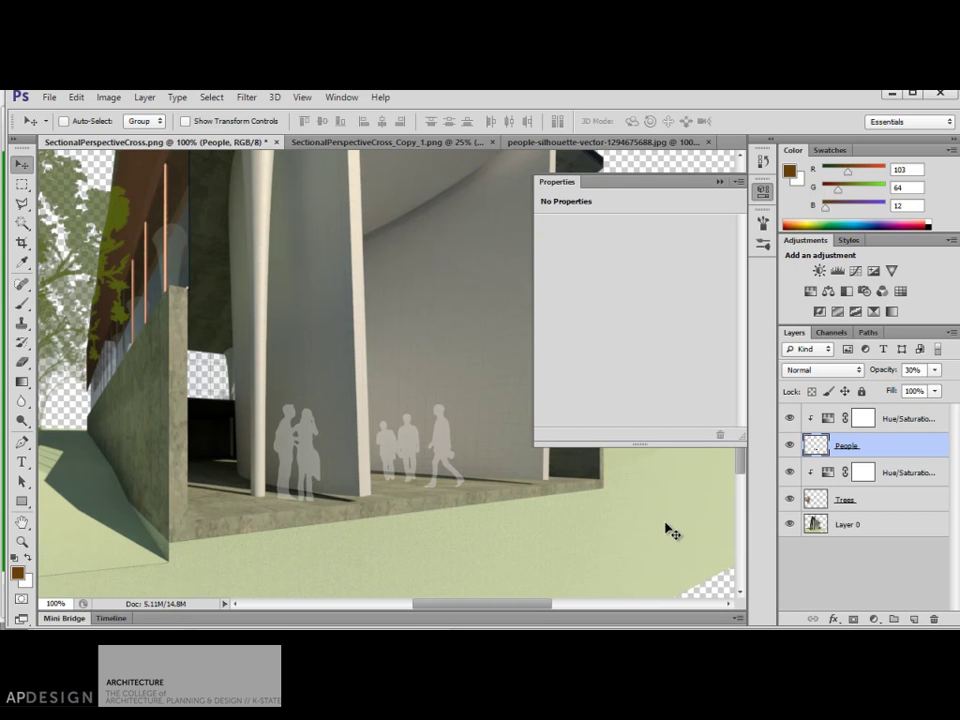
Create a new layer named Grass above the people's Hue/Saturation adjustment
{"action": "key", "text": "ctrl+minus"}
{"action": "key", "text": "ctrl+minus"}
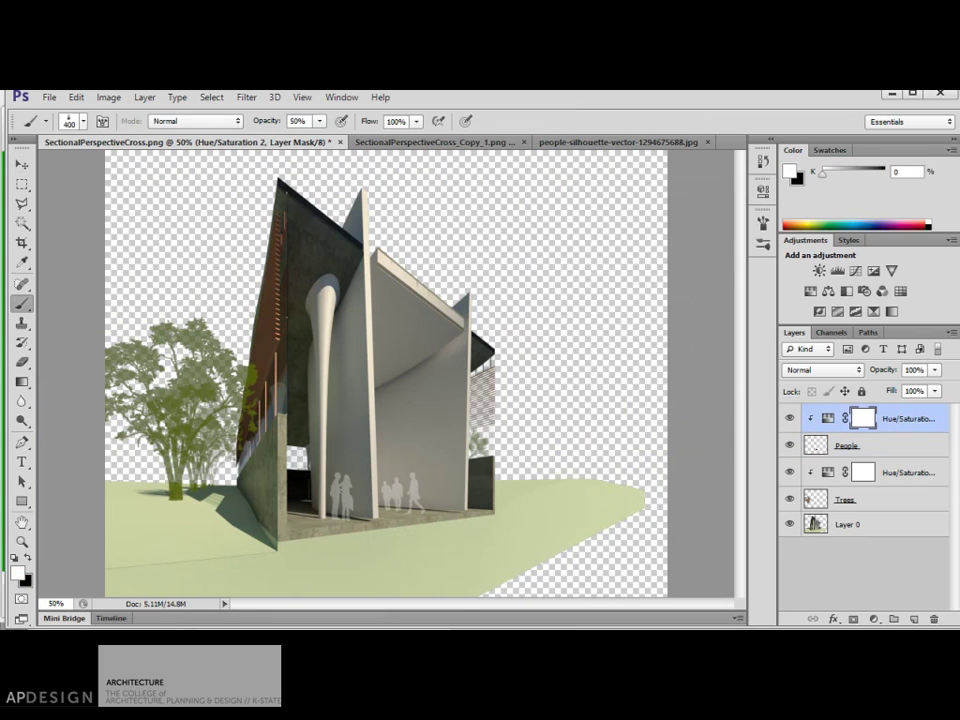
{"action": "key", "text": "ctrl+shift+n"}
{"action": "type", "text": "Gr"}
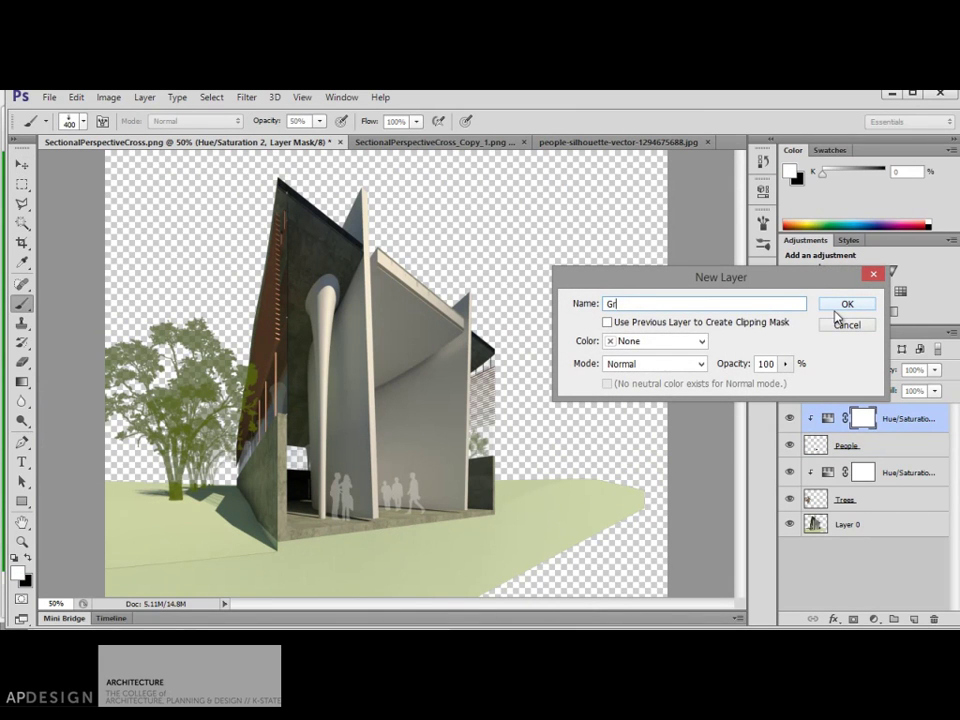
{"action": "type", "text": "ass"}
{"action": "left_click", "coordinate": [836, 311]}
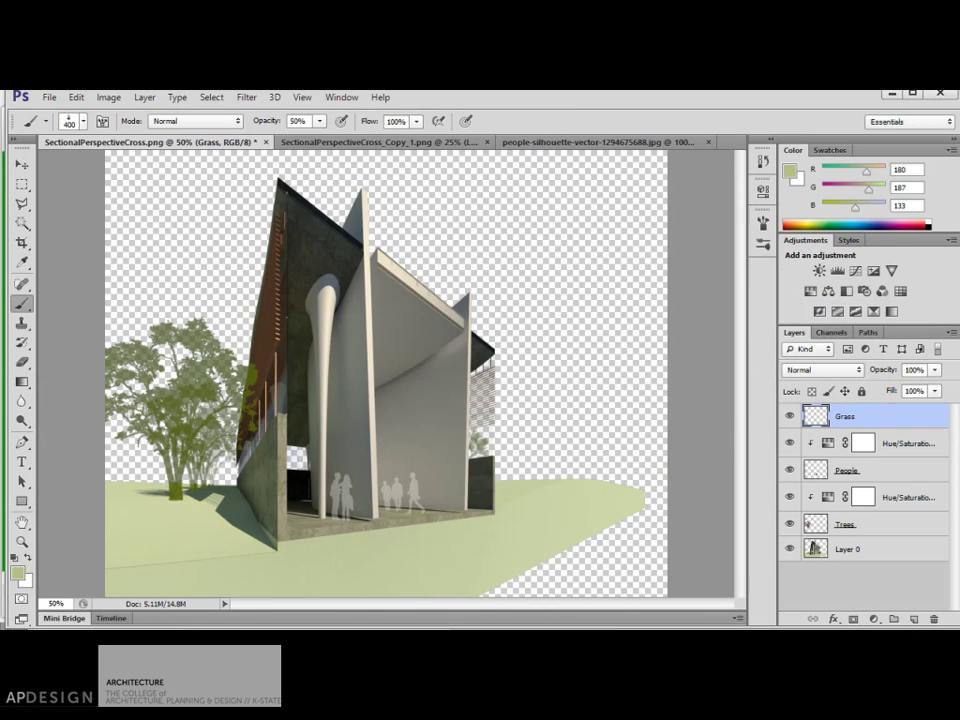
Choose the 2143 px grass-tuft brush preset, stamp it once over the building and undo that stamp
{"action": "left_click", "coordinate": [72, 121]}
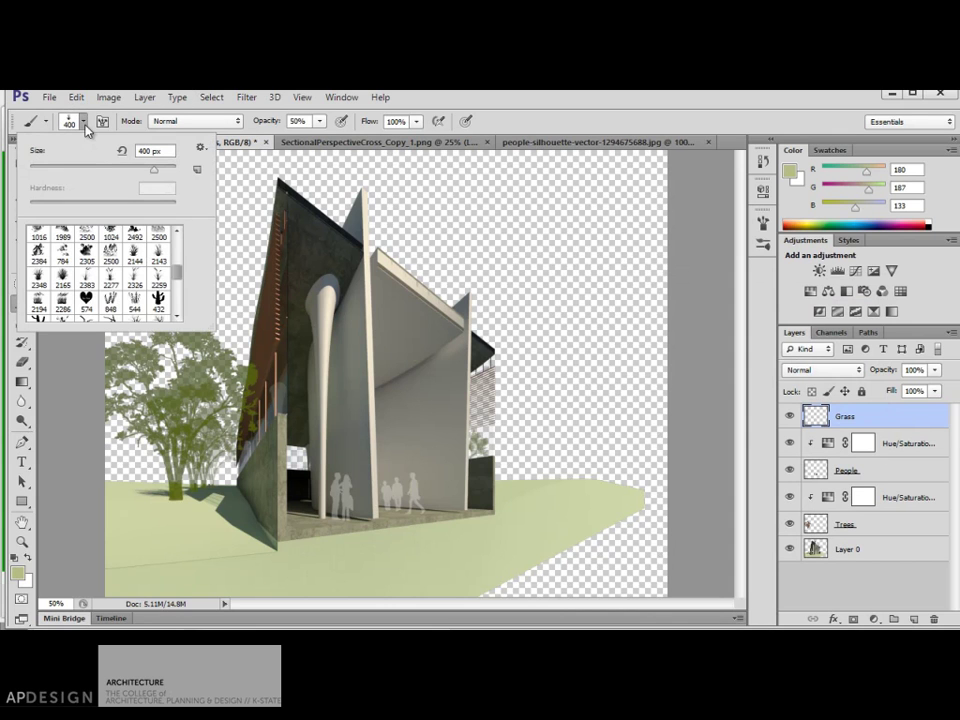
{"action": "left_click_drag", "start_coordinate": [178, 274], "coordinate": [178, 273]}
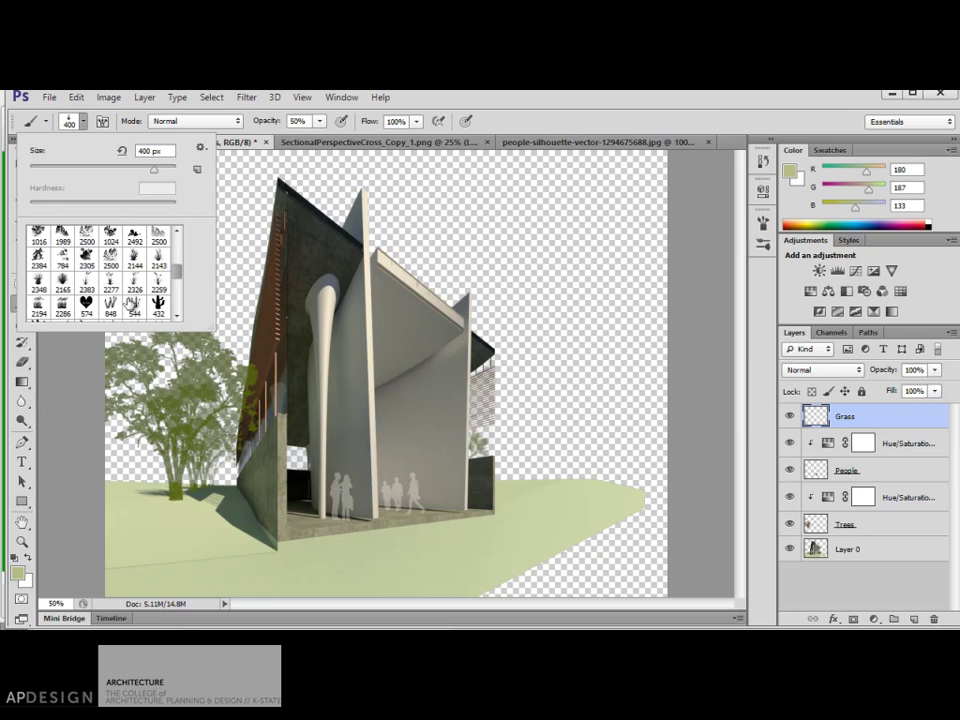
{"action": "left_click", "coordinate": [43, 289]}
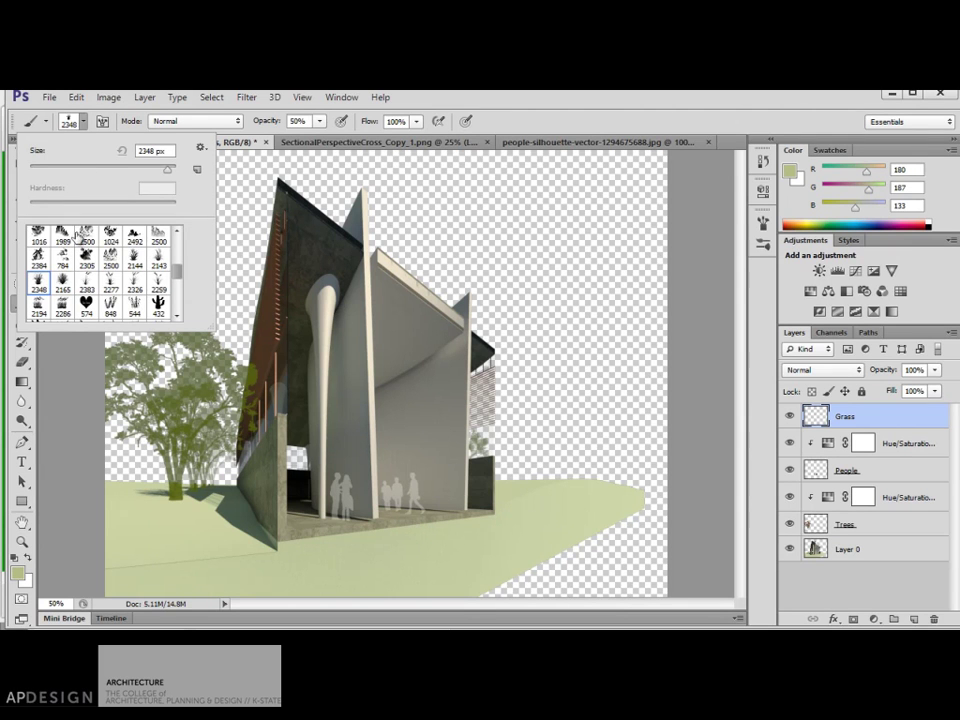
{"action": "left_click", "coordinate": [160, 258]}
{"action": "left_click", "coordinate": [450, 375]}
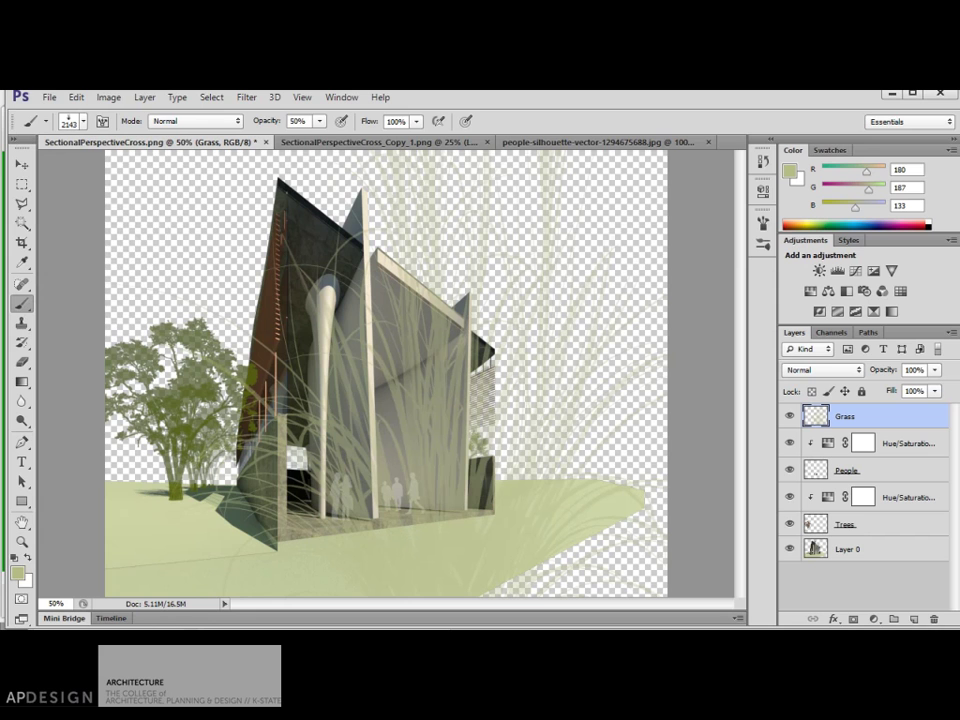
{"action": "key", "text": "ctrl+z"}
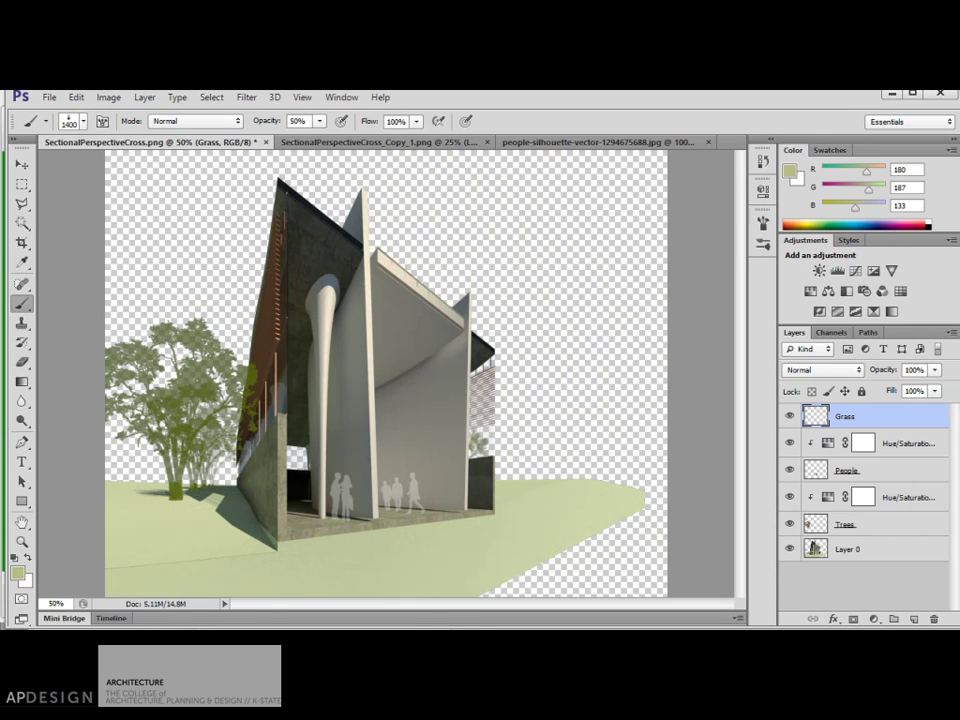
Reduce the grass brush size to 80 px
{"action": "key", "text": "bracketleft"}
{"action": "key", "text": "bracketleft"}
{"action": "key", "text": "bracketleft"}
{"action": "key", "text": "bracketleft"}
{"action": "key", "text": "bracketleft"}
{"action": "key", "text": "bracketleft"}
{"action": "key", "text": "bracketleft"}
{"action": "key", "text": "bracketleft"}
{"action": "key", "text": "bracketleft"}
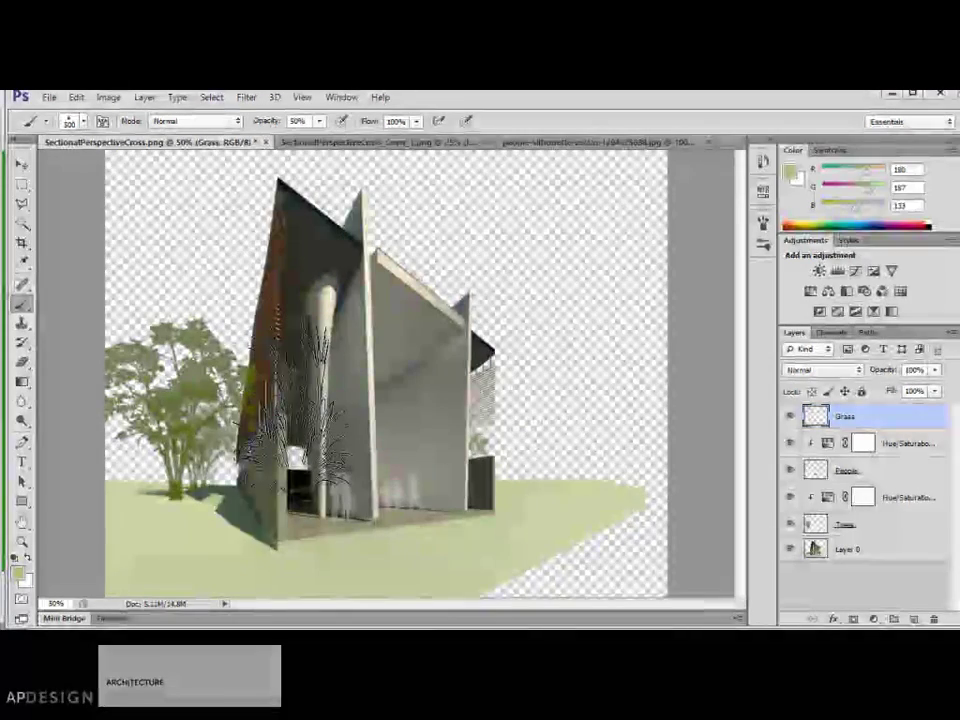
{"action": "key", "text": "bracketleft"}
{"action": "key", "text": "bracketleft"}
{"action": "key", "text": "bracketleft"}
{"action": "key", "text": "bracketleft"}
{"action": "key", "text": "bracketleft"}
{"action": "key", "text": "bracketleft"}
{"action": "key", "text": "bracketleft"}
{"action": "key", "text": "bracketleft"}
{"action": "key", "text": "bracketleft"}
{"action": "key", "text": "bracketleft"}
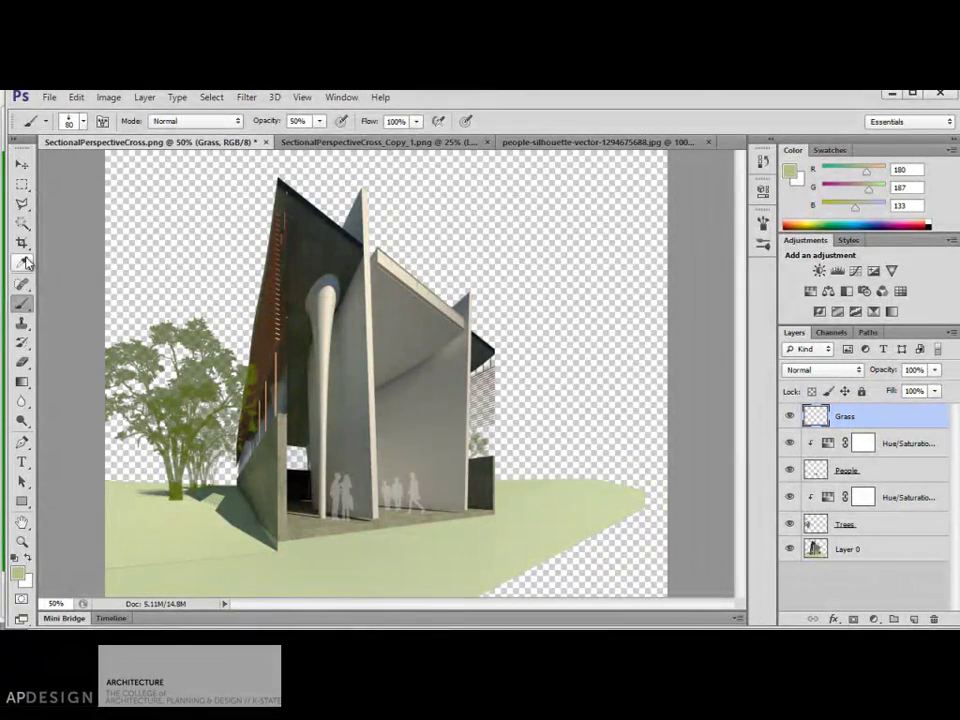
Sample the lawn green, darken the foreground color to #898d6b and paint grass along the horizon beneath the trees
{"action": "left_click", "coordinate": [22, 262]}
{"action": "left_click", "coordinate": [194, 523]}
{"action": "left_click", "coordinate": [18, 575]}
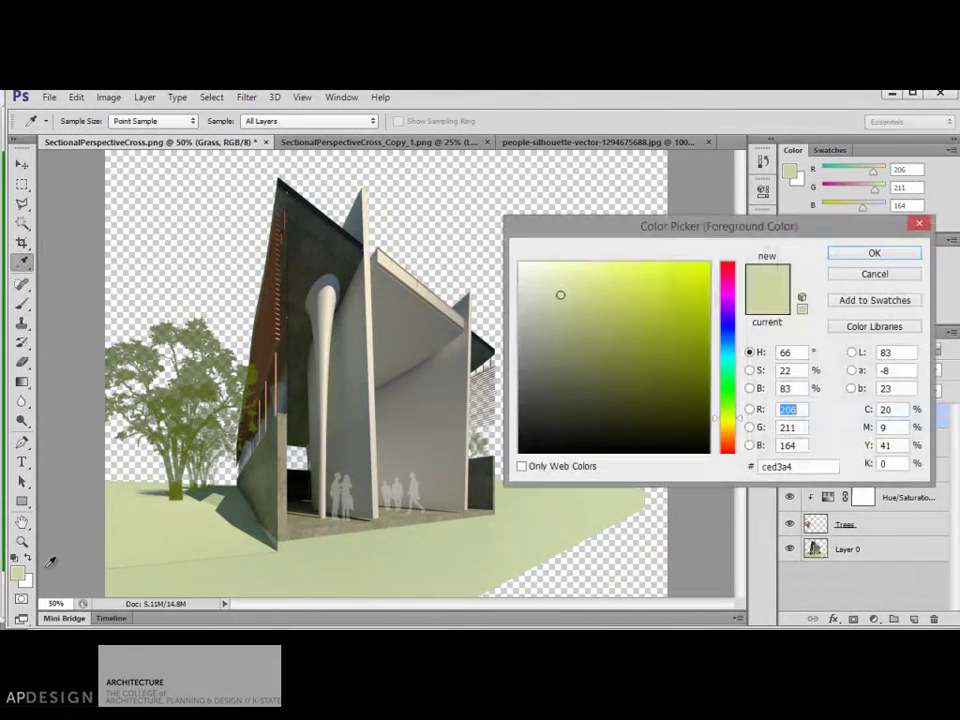
{"action": "mouse_move", "coordinate": [584, 340]}
{"action": "left_mouse_down"}
{"action": "mouse_move", "coordinate": [579, 354]}
{"action": "mouse_move", "coordinate": [572, 339]}
{"action": "mouse_move", "coordinate": [564, 347]}
{"action": "left_mouse_up"}
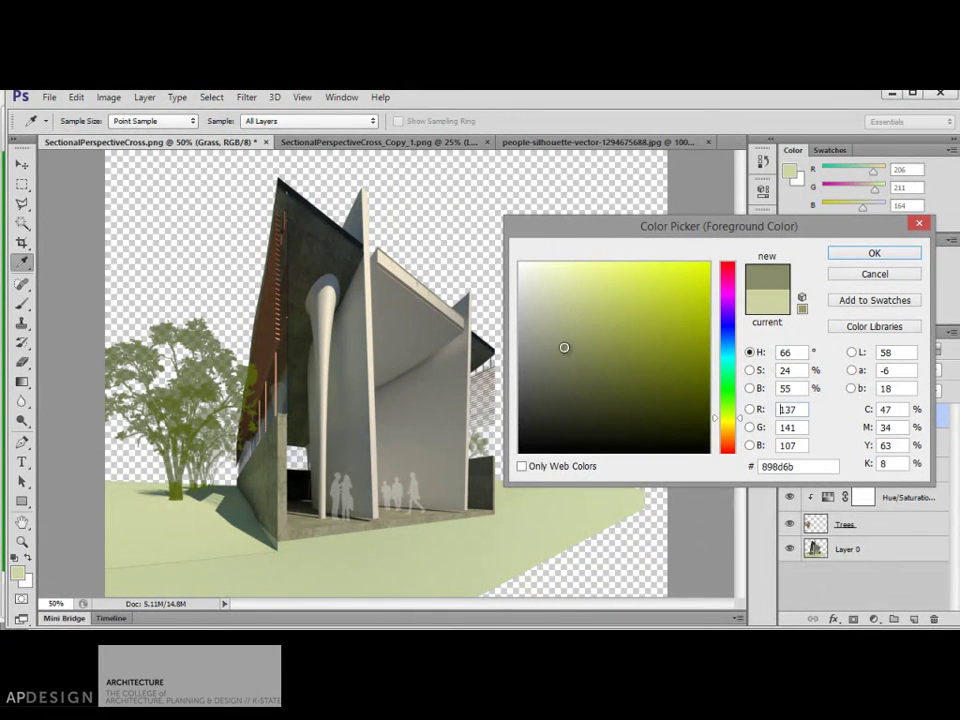
{"action": "left_click", "coordinate": [851, 256]}
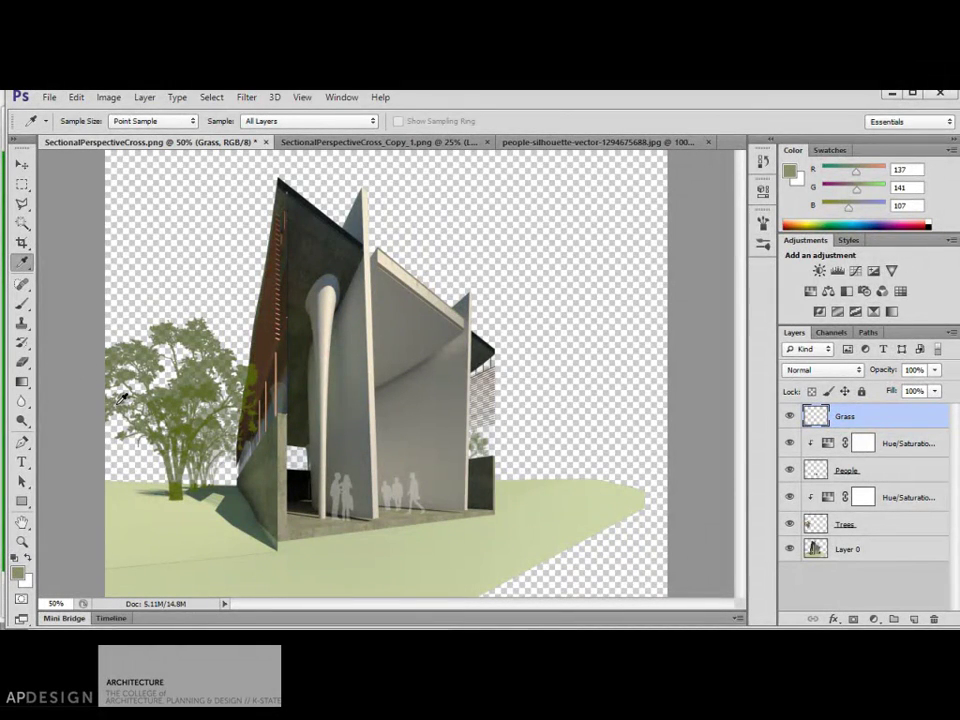
{"action": "key", "text": "b"}
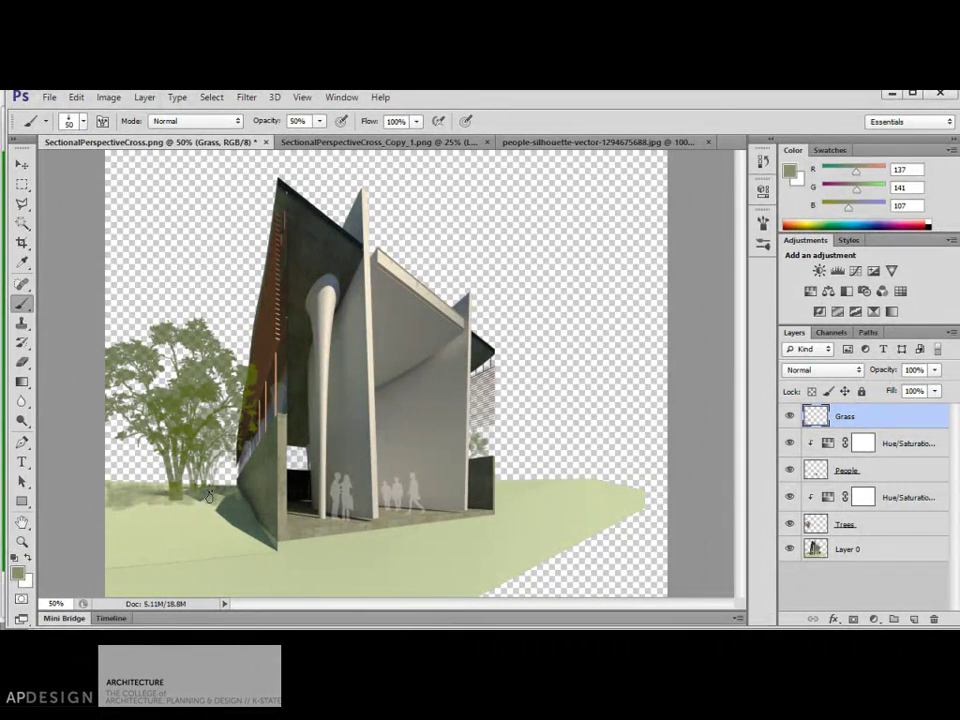
Change the foreground color to #989f61 and paint grass with the 50 px brush just in front of the trees
{"action": "left_click", "coordinate": [17, 573]}
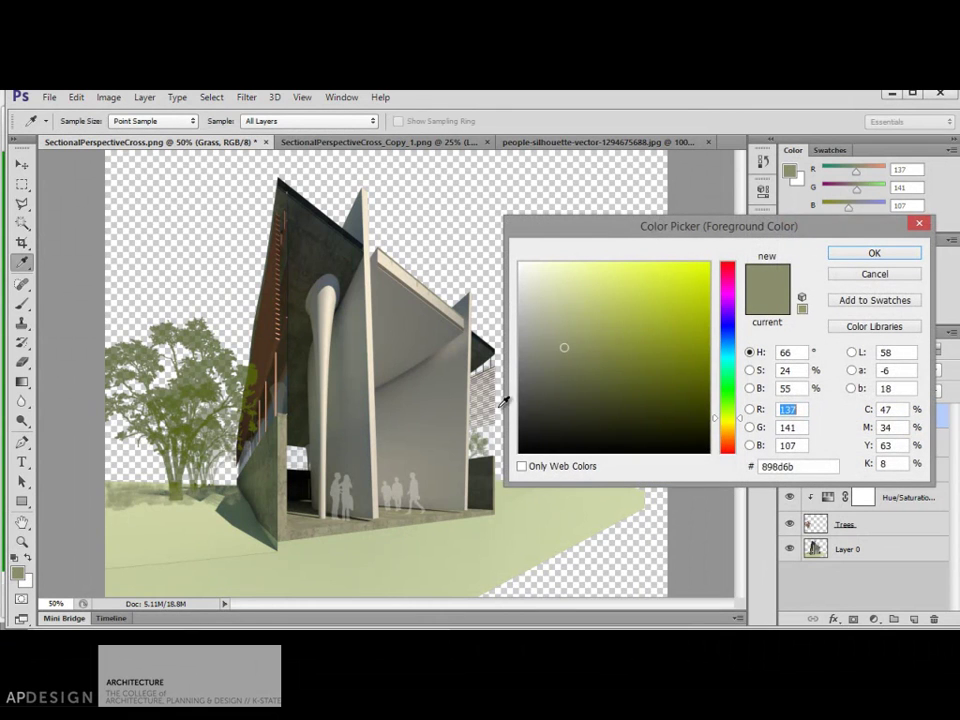
{"action": "left_click_drag", "start_coordinate": [580, 343], "coordinate": [593, 335]}
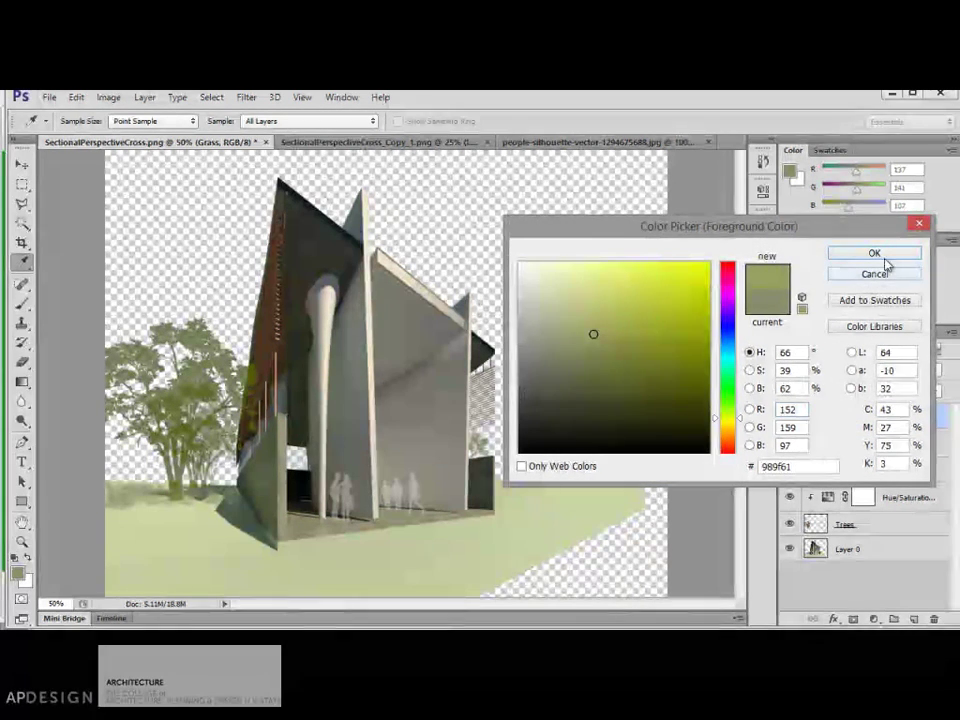
{"action": "left_click", "coordinate": [882, 256]}
{"action": "left_click_drag", "start_coordinate": [104, 508], "coordinate": [224, 505]}
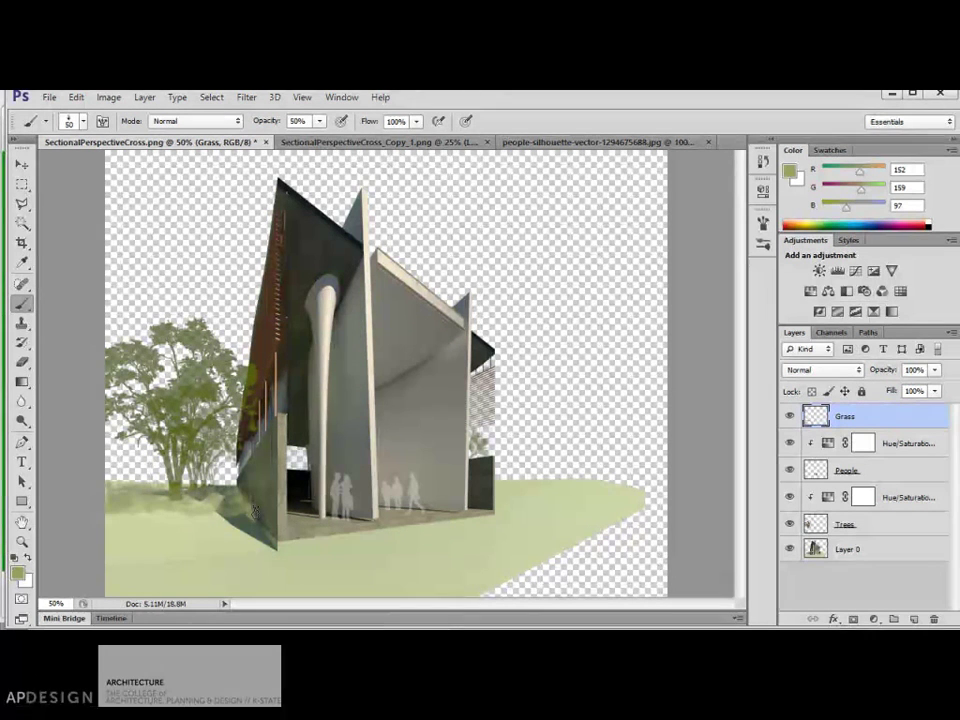
Enlarge the grass brush to 90 px and paint grass over the ground shadow beside the building's concrete wall
{"action": "key", "text": "ctrl+plus"}
{"action": "key", "text": "ctrl+plus"}
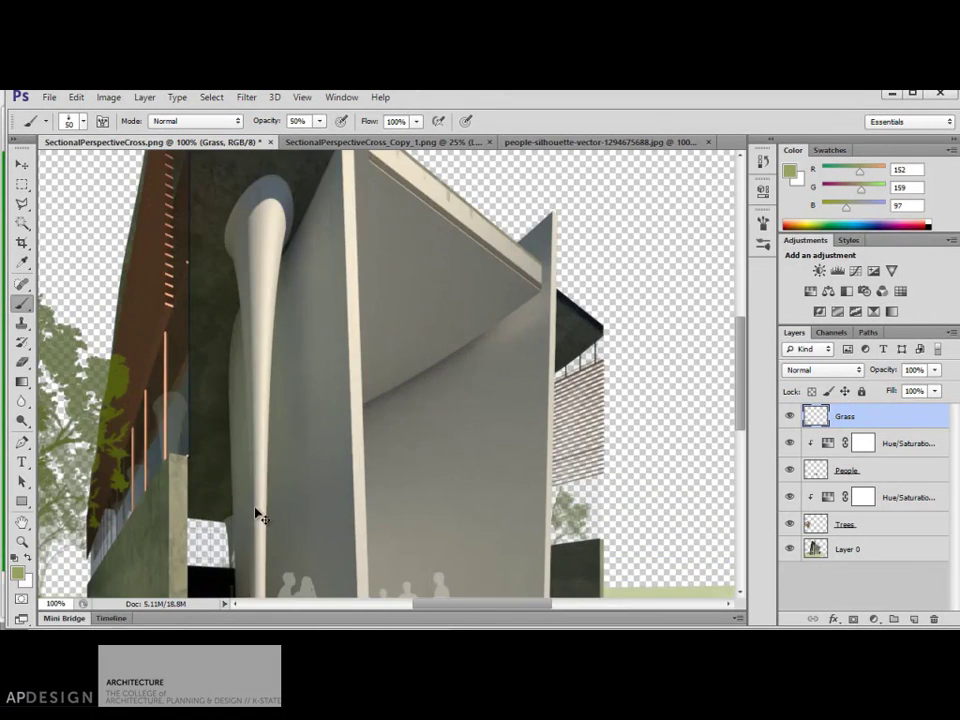
{"action": "scroll", "coordinate": [260, 509], "scroll_direction": "down", "scroll_amount": 4}
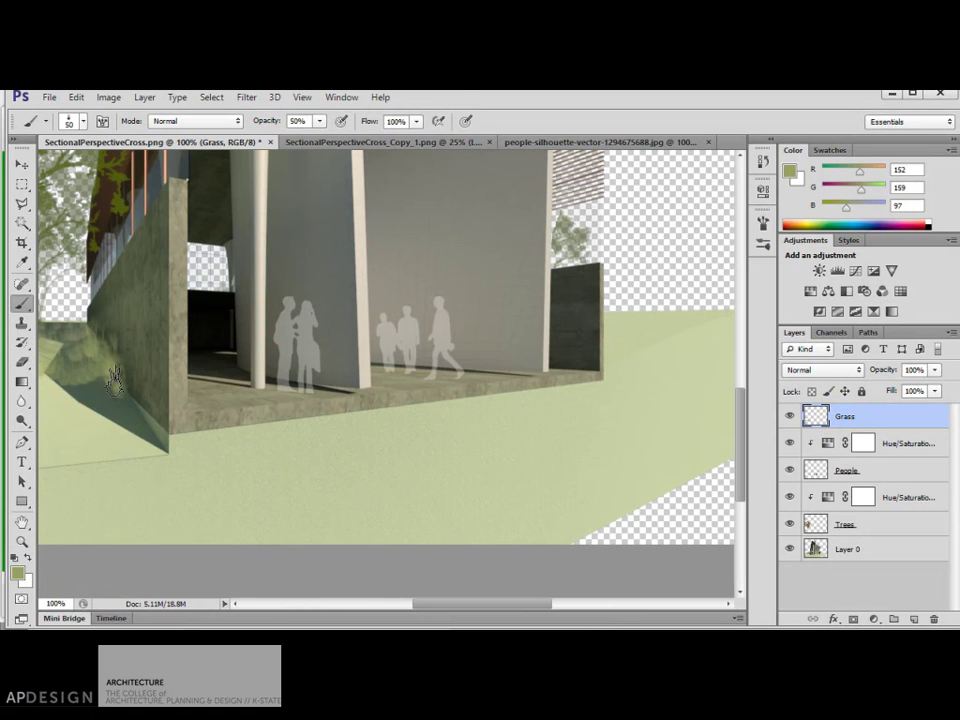
{"action": "key", "text": "bracketright"}
{"action": "key", "text": "bracketright"}
{"action": "key", "text": "bracketright"}
{"action": "key", "text": "bracketright"}
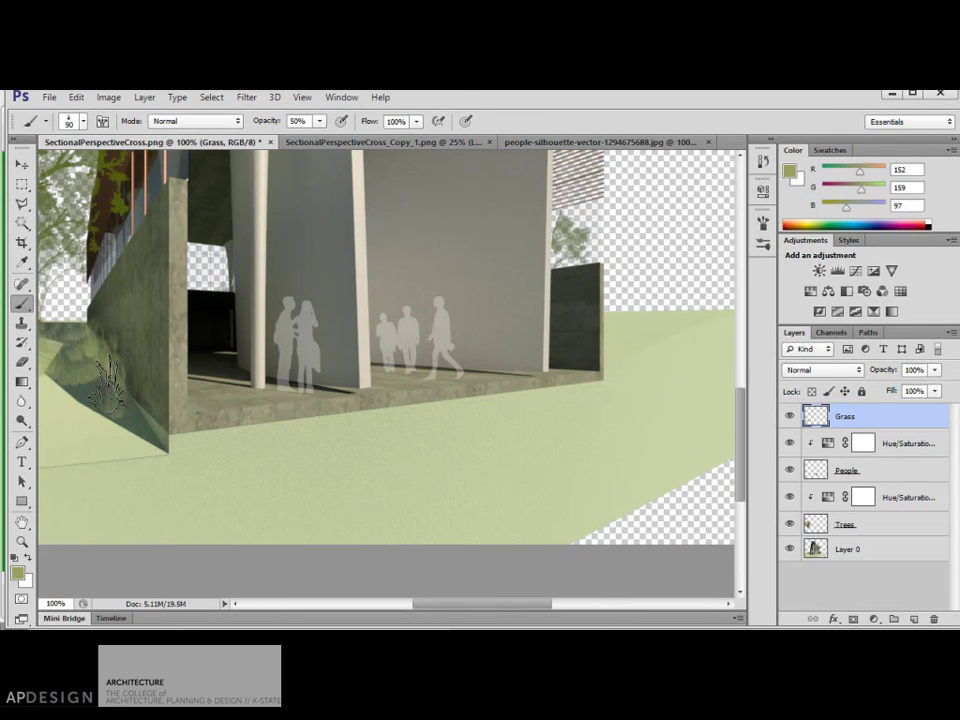
{"action": "mouse_move", "coordinate": [90, 382]}
{"action": "left_mouse_down"}
{"action": "mouse_move", "coordinate": [75, 381]}
{"action": "mouse_move", "coordinate": [64, 362]}
{"action": "mouse_move", "coordinate": [60, 381]}
{"action": "mouse_move", "coordinate": [116, 391]}
{"action": "mouse_move", "coordinate": [73, 391]}
{"action": "left_mouse_up"}
{"action": "scroll", "coordinate": [74, 392], "scroll_direction": "up", "scroll_amount": 1}
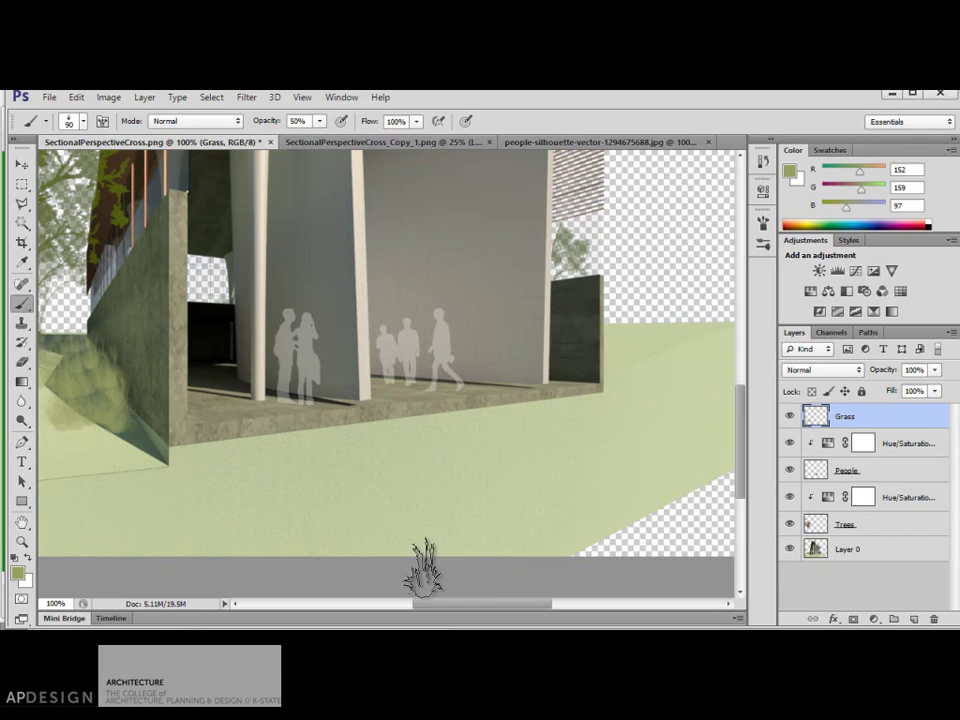
Enlarge the grass brush to 150 px and paint across the lawn between the trees and the concrete wall
{"action": "key", "text": "ctrl+minus"}
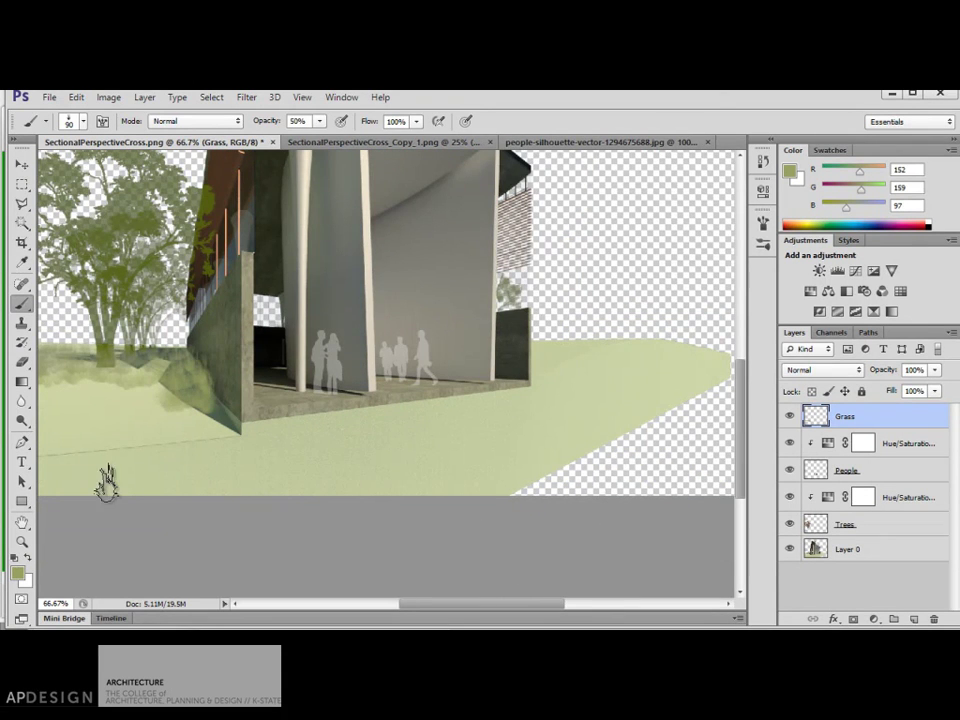
{"action": "key", "text": "ctrl+minus"}
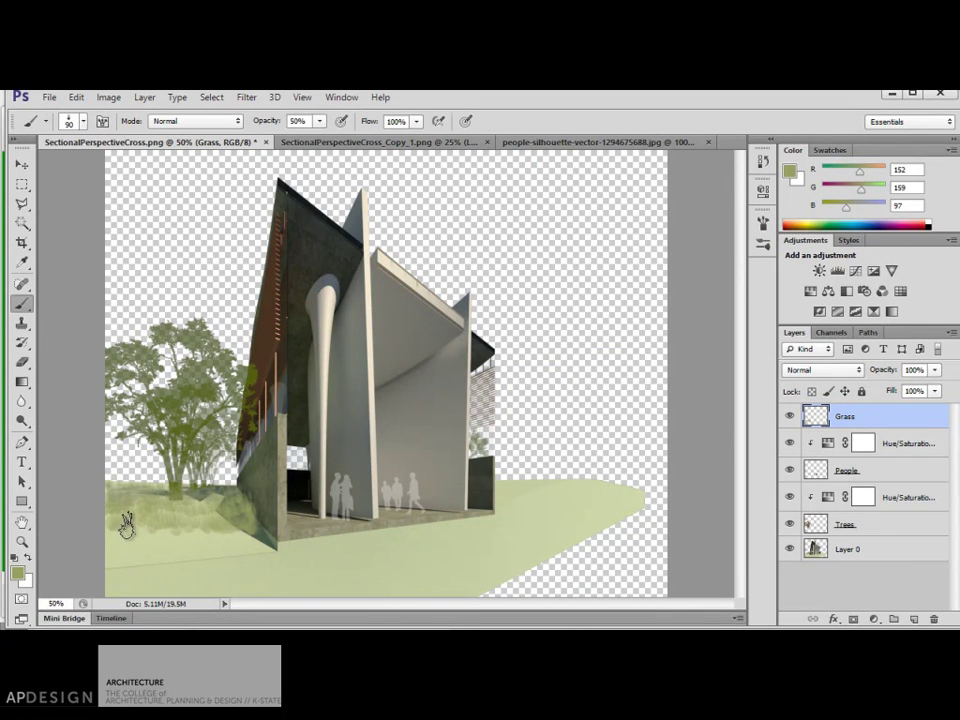
{"action": "key", "text": "bracketright"}
{"action": "key", "text": "bracketright"}
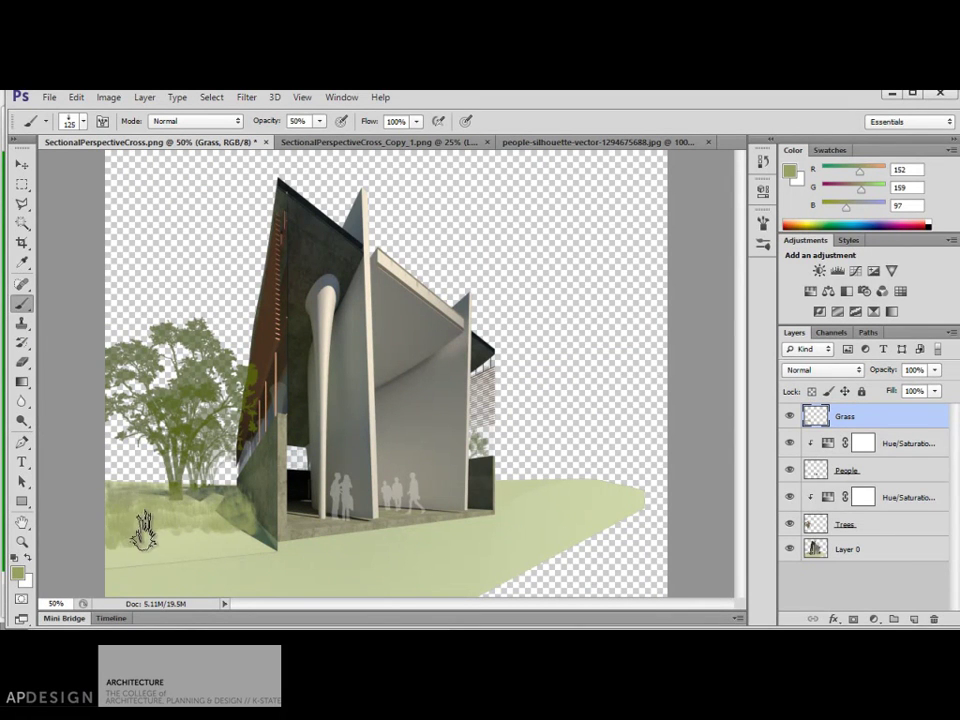
{"action": "left_click_drag", "start_coordinate": [185, 512], "coordinate": [252, 534]}
{"action": "key", "text": "bracketright"}
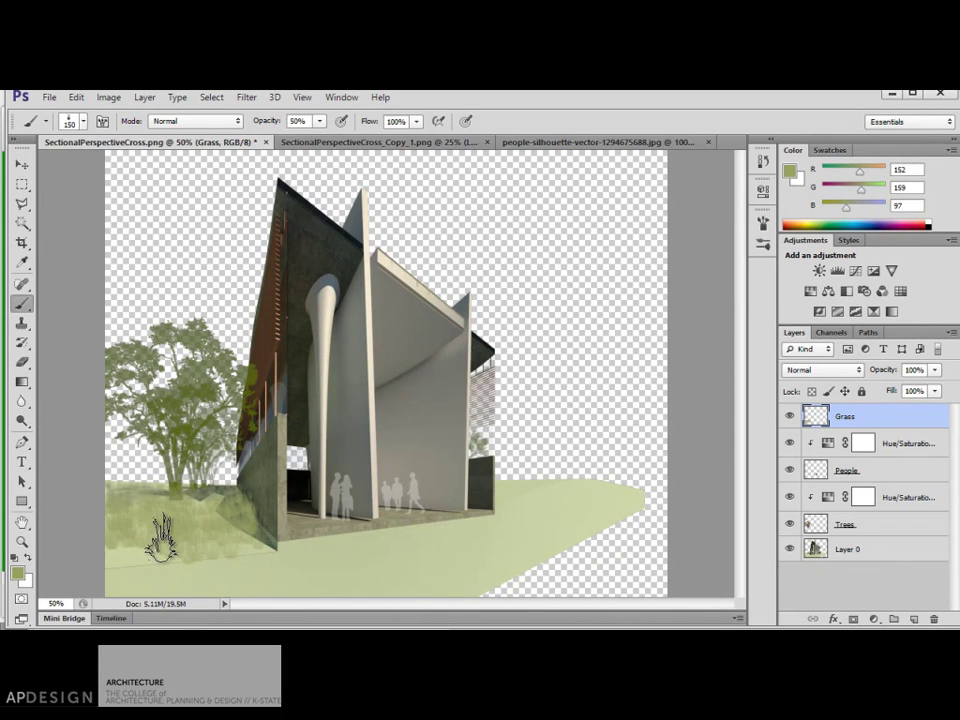
{"action": "left_click_drag", "start_coordinate": [103, 540], "coordinate": [262, 532]}
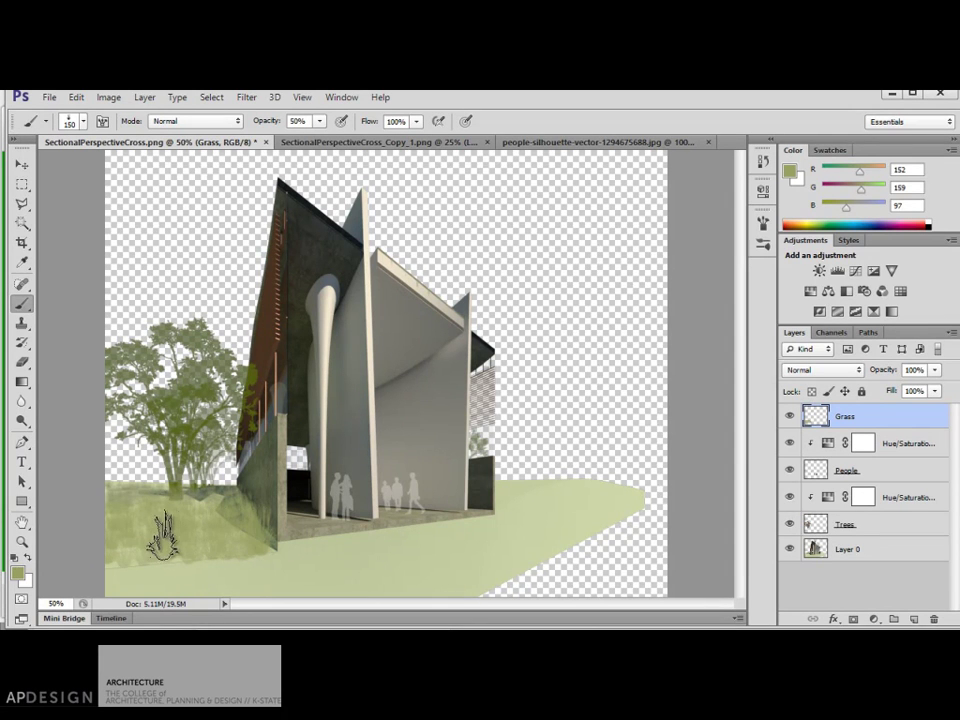
Reduce the grass brush to 70 px for the area near the trees, and enlarge it to 250 px for the foreground
{"action": "key", "text": "bracketleft"}
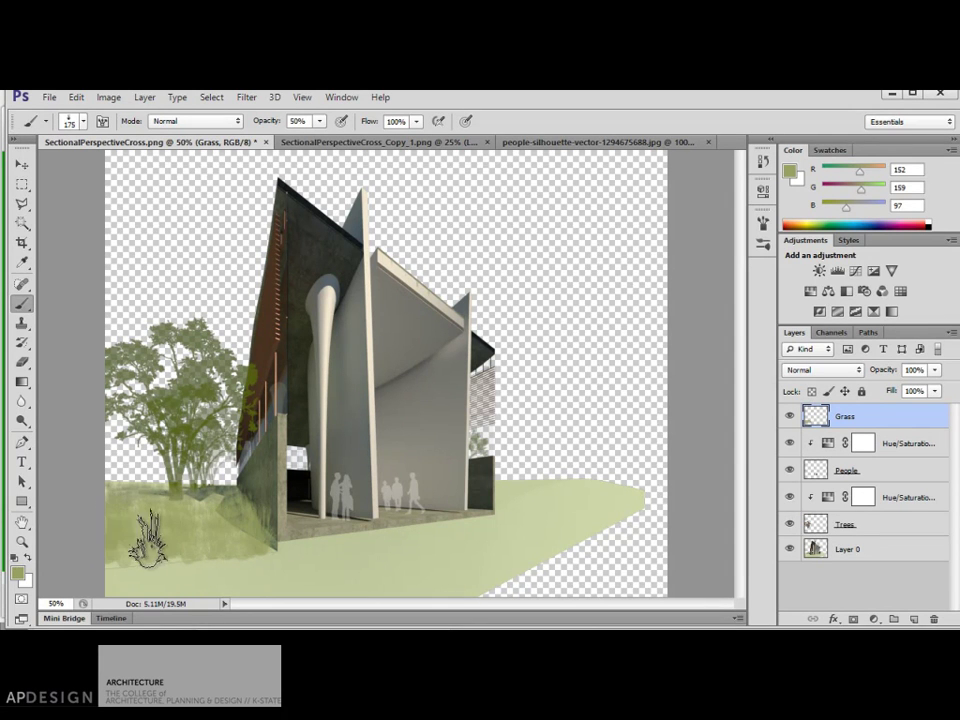
{"action": "key", "text": "bracketleft"}
{"action": "key", "text": "bracketleft"}
{"action": "key", "text": "bracketleft"}
{"action": "key", "text": "bracketleft"}
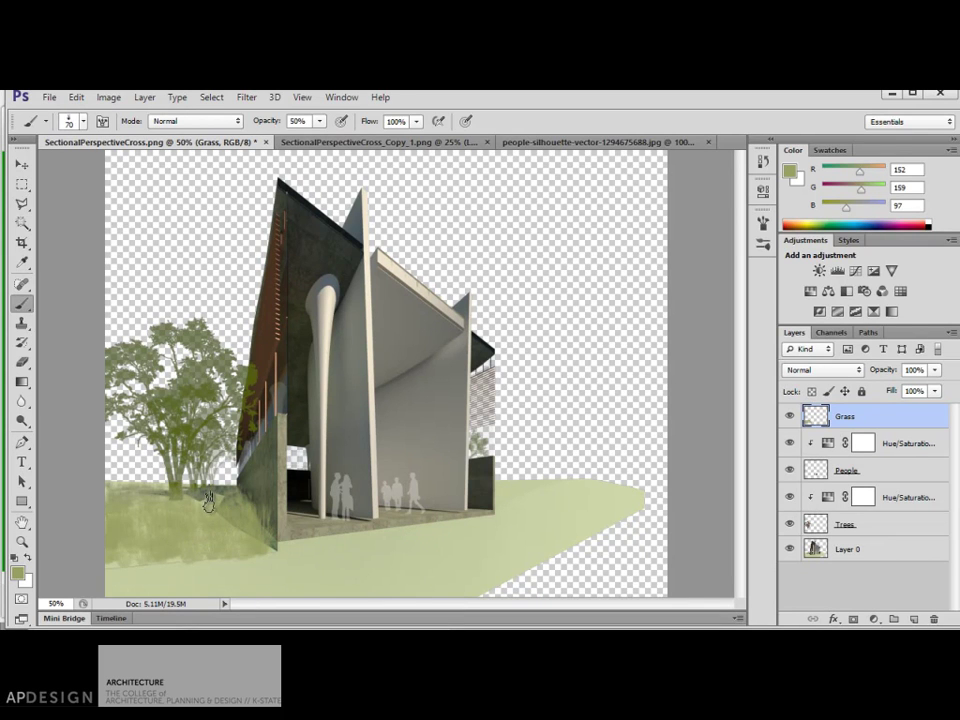
{"action": "key", "text": "bracketright"}
{"action": "key", "text": "bracketright"}
{"action": "key", "text": "bracketright"}
{"action": "key", "text": "bracketright"}
{"action": "key", "text": "bracketright"}
{"action": "key", "text": "bracketright"}
{"action": "key", "text": "bracketright"}
{"action": "key", "text": "bracketright"}
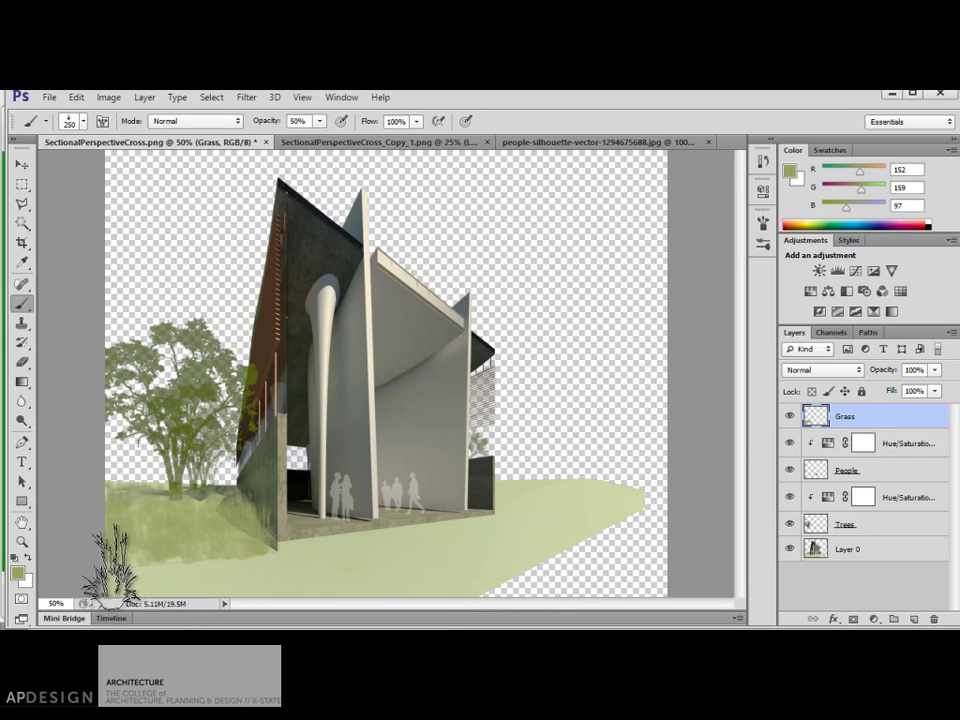
Set the foreground color to a bright yellow-green (R 209, G 222, B 104) and paint 250 px grass across the lawn below the trees
{"action": "key", "text": "i"}
{"action": "left_click", "coordinate": [18, 573]}
{"action": "mouse_move", "coordinate": [624, 304]}
{"action": "left_mouse_down"}
{"action": "mouse_move", "coordinate": [630, 292]}
{"action": "mouse_move", "coordinate": [621, 287]}
{"action": "left_mouse_up"}
{"action": "left_click", "coordinate": [872, 254]}
{"action": "key", "text": "bracketright"}
{"action": "key", "text": "bracketleft"}
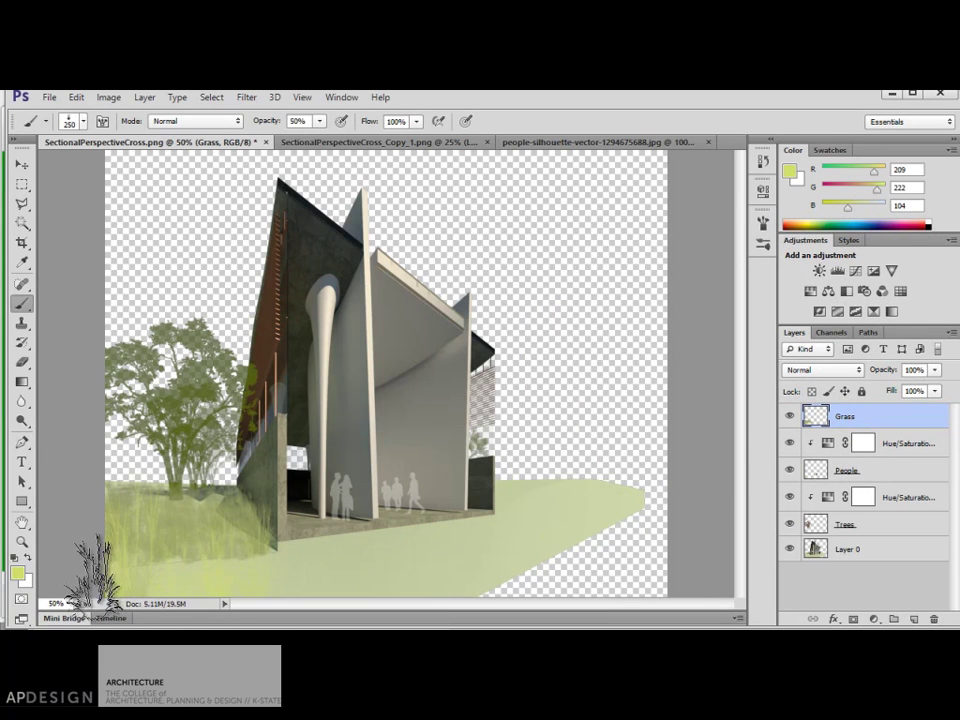
Reduce the grass brush to 70 px and set the foreground color to a muted olive (R 131, G 135, B 99)
{"action": "key", "text": "bracketleft"}
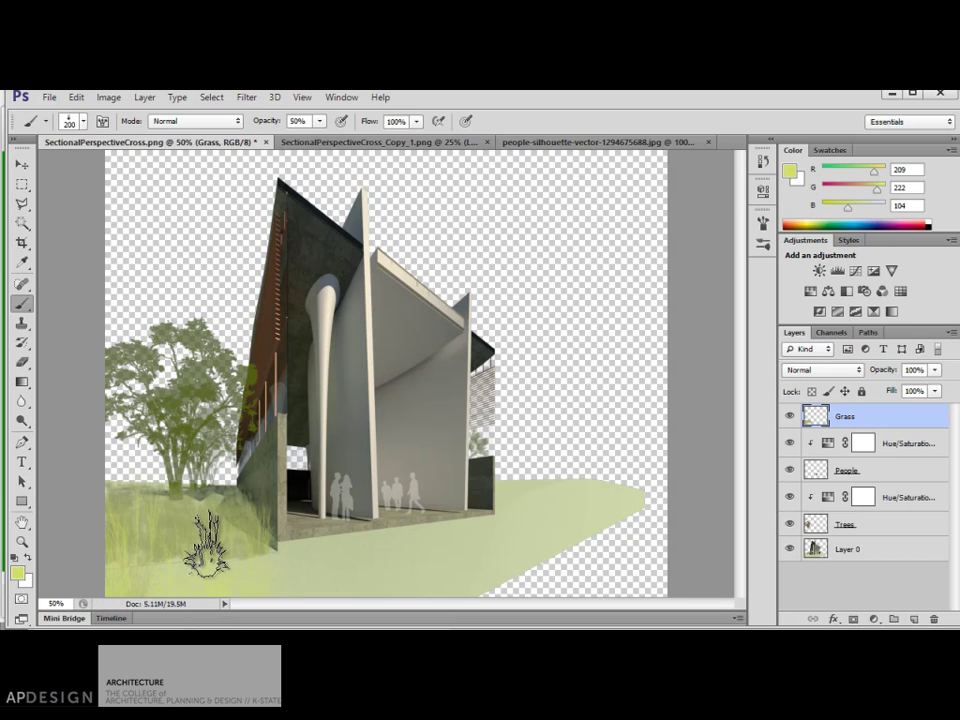
{"action": "key", "text": "bracketleft"}
{"action": "key", "text": "bracketleft"}
{"action": "key", "text": "bracketleft"}
{"action": "key", "text": "bracketleft"}
{"action": "key", "text": "bracketleft"}
{"action": "key", "text": "bracketleft"}
{"action": "key", "text": "bracketleft"}
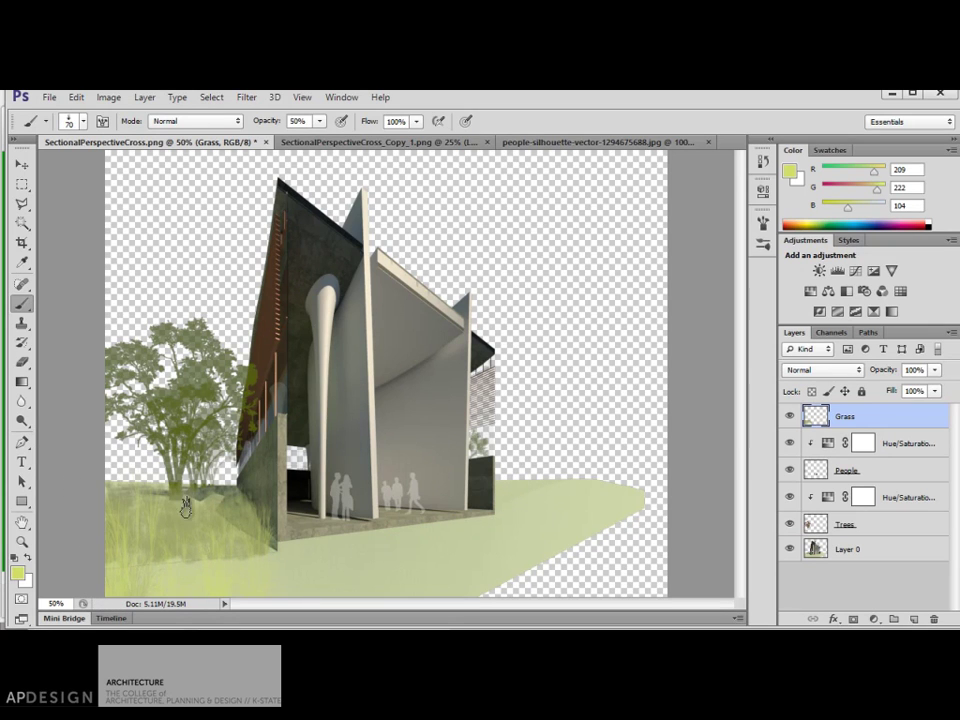
{"action": "left_click", "coordinate": [17, 573]}
{"action": "left_click", "coordinate": [570, 350]}
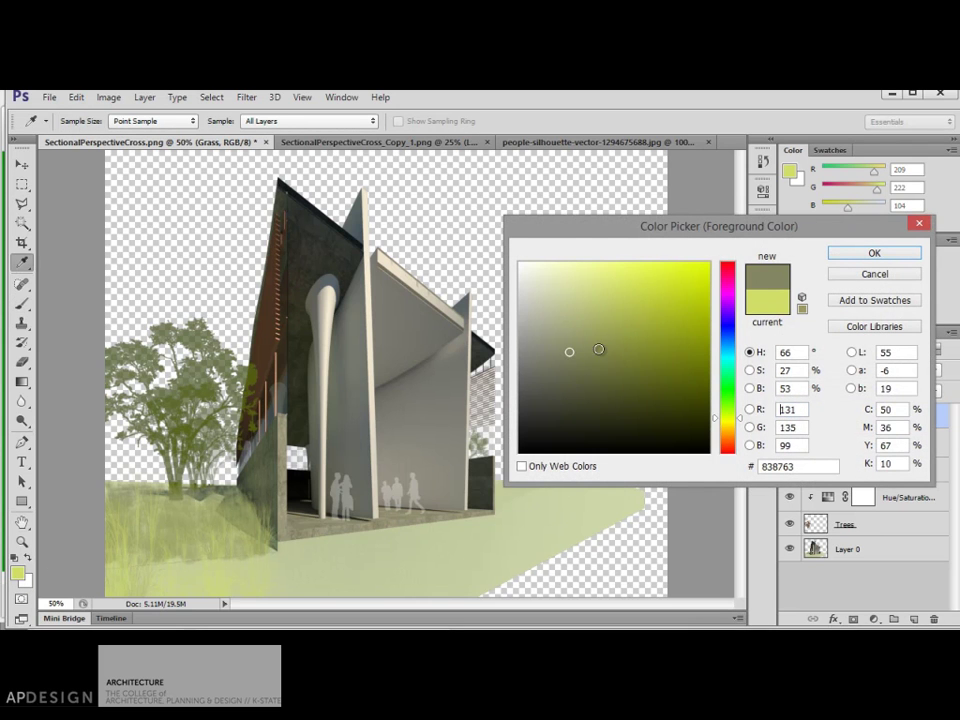
{"action": "left_click", "coordinate": [855, 256]}
Reduce the grass brush to 40 px and paint distant grass along the lawn's far edge beside the building's low rear wall
{"action": "key", "text": "bracketleft"}
{"action": "key", "text": "bracketleft"}
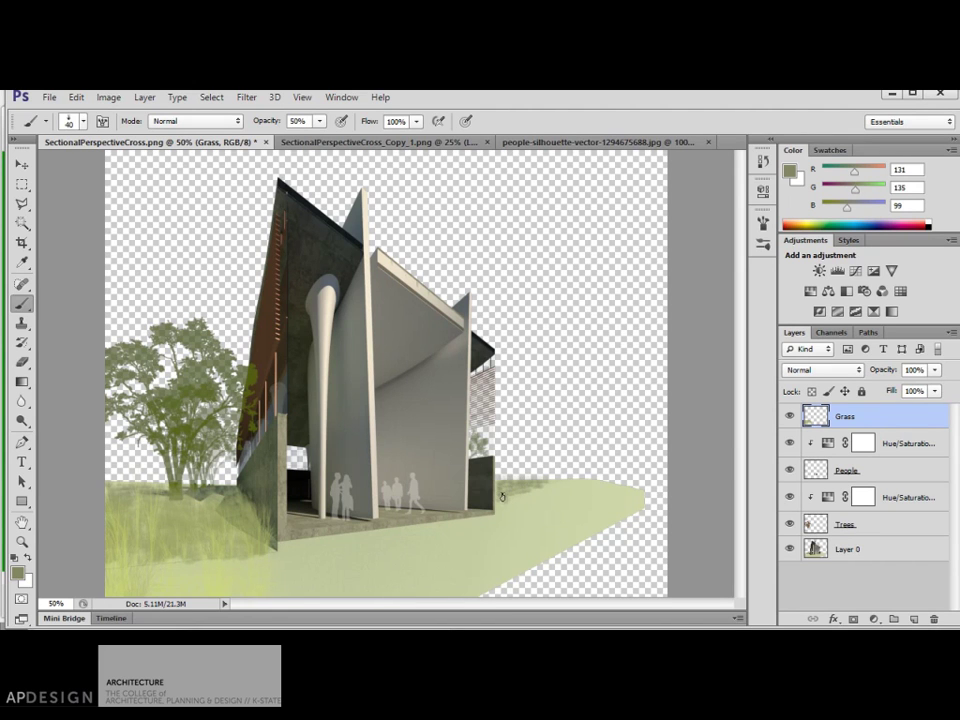
{"action": "left_click_drag", "start_coordinate": [508, 497], "coordinate": [541, 485]}
Enlarge the grass brush to 100 px and paint olive grass over the shadow at the base of the concrete wall near the trees
{"action": "key", "text": "bracketright"}
{"action": "key", "text": "bracketright"}
{"action": "key", "text": "bracketright"}
{"action": "key", "text": "bracketright"}
{"action": "key", "text": "bracketright"}
{"action": "key", "text": "bracketright"}
{"action": "key", "text": "ctrl+plus"}
{"action": "scroll", "coordinate": [268, 546], "scroll_direction": "down", "scroll_amount": 2}
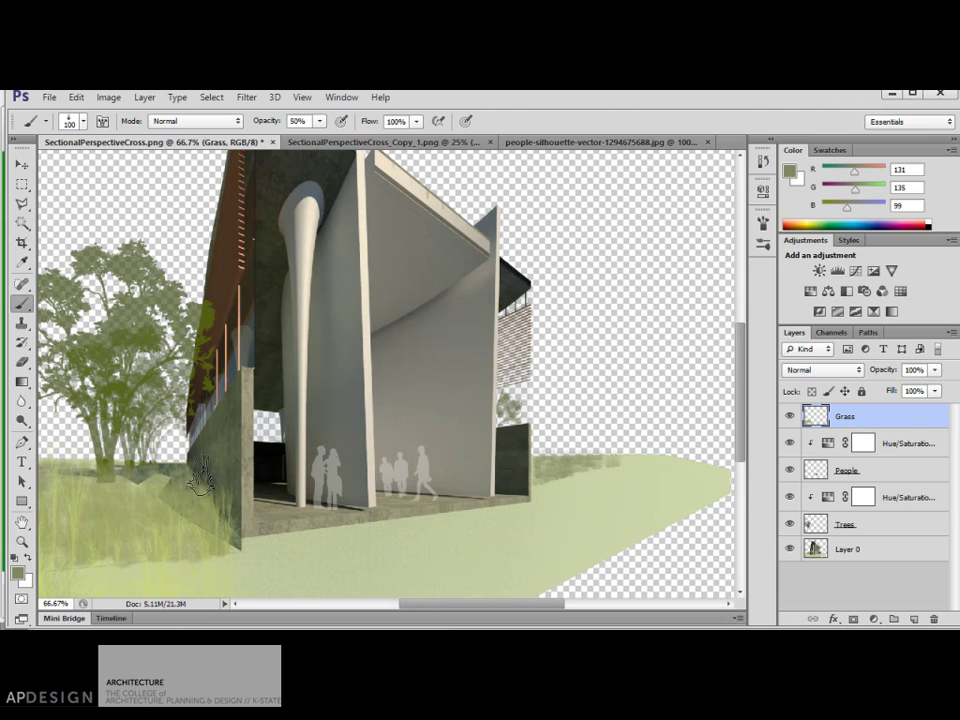
{"action": "mouse_move", "coordinate": [221, 505]}
{"action": "left_mouse_down"}
{"action": "mouse_move", "coordinate": [242, 526]}
{"action": "mouse_move", "coordinate": [234, 534]}
{"action": "left_mouse_up"}
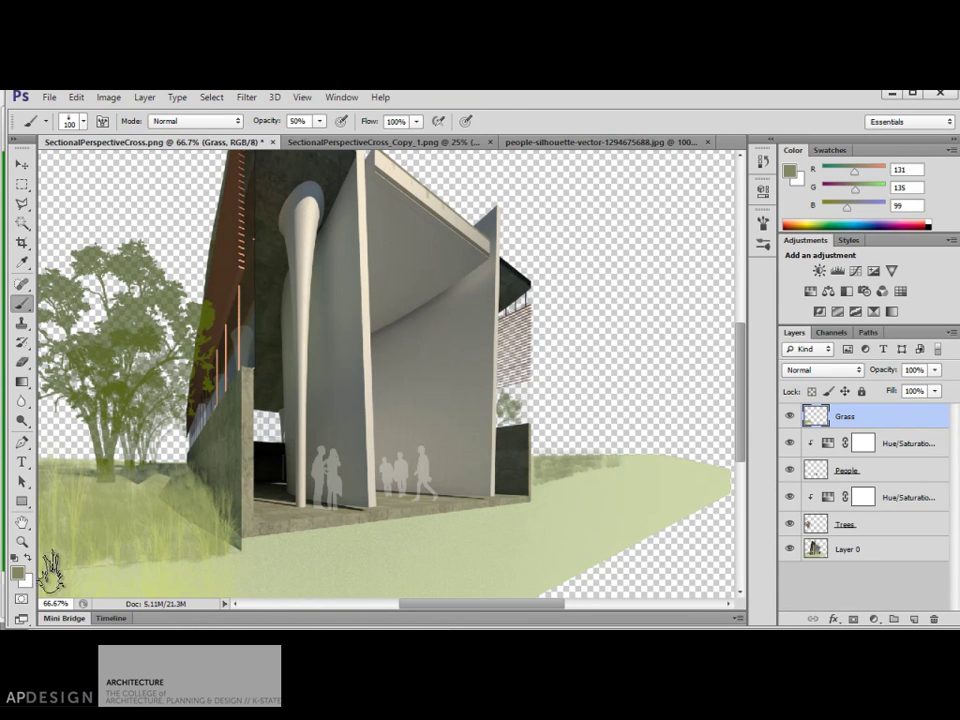
Sample the lawn color and brighten the foreground color to a light yellow-green (R 216, G 237, B 138)
{"action": "key", "text": "i"}
{"action": "left_click", "coordinate": [225, 568]}
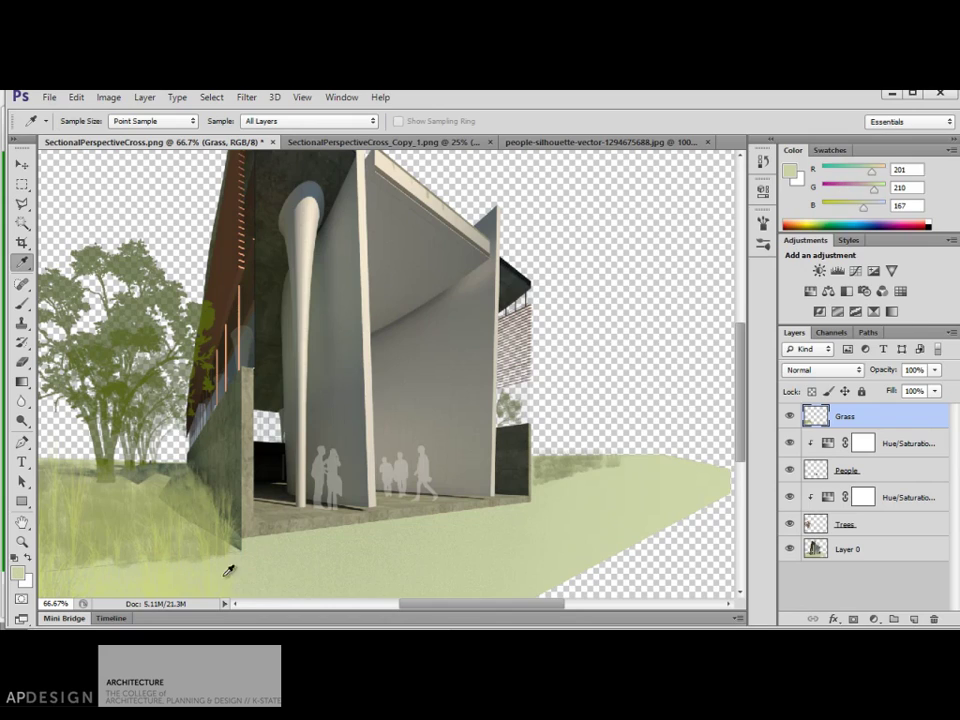
{"action": "left_click", "coordinate": [18, 574]}
{"action": "left_click", "coordinate": [599, 275]}
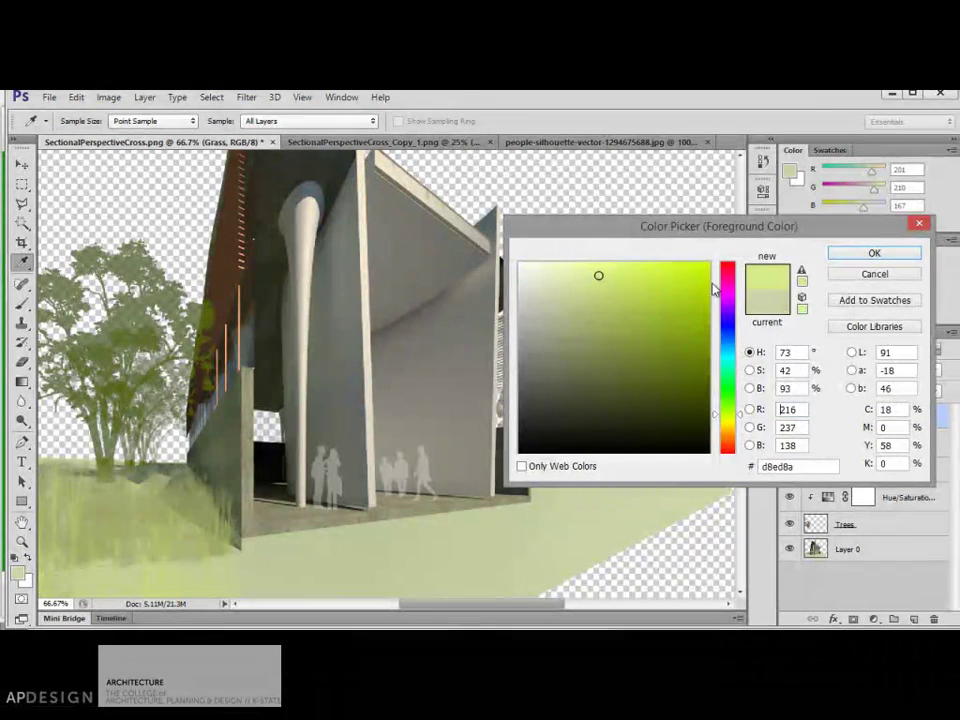
{"action": "left_click", "coordinate": [872, 255]}
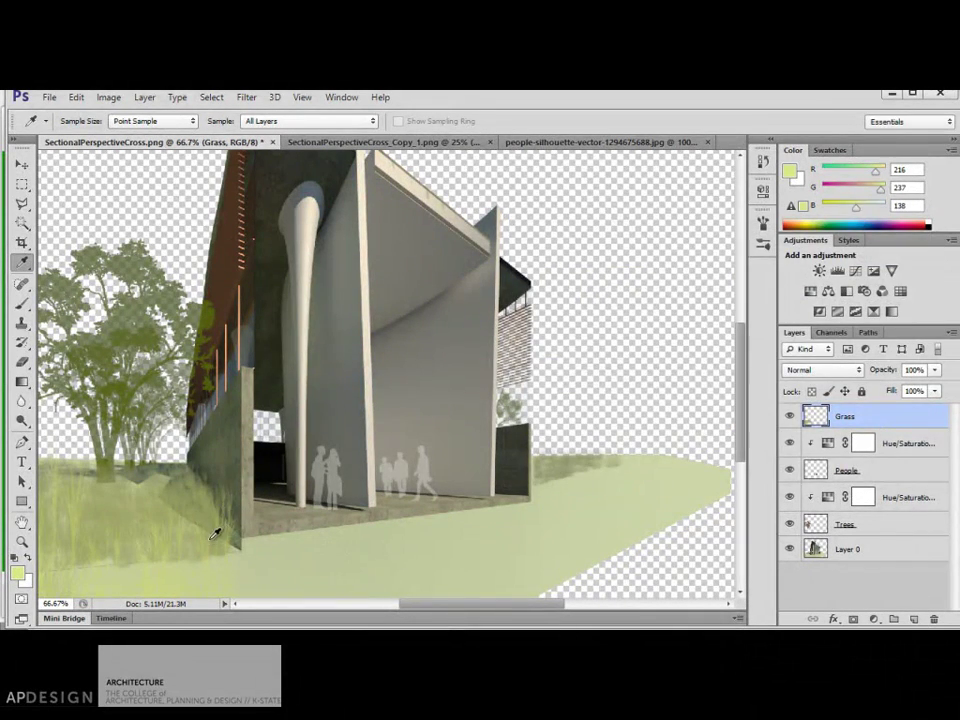
Enlarge the grass brush to 250 px and paint light grass in the foreground below the trees and concrete wall
{"action": "key", "text": "b"}
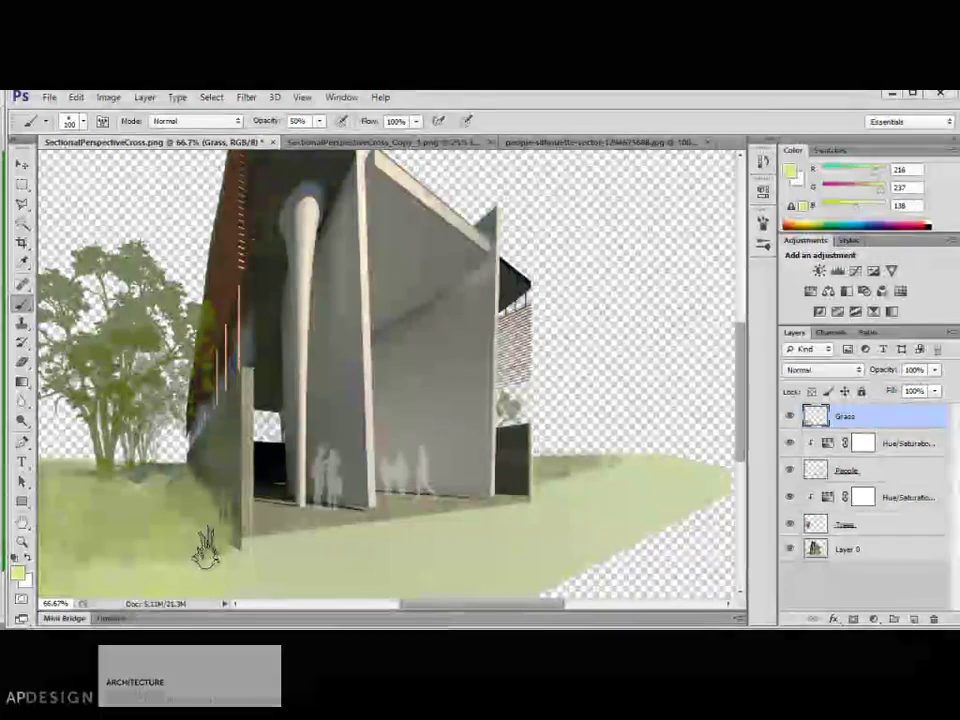
{"action": "key", "text": "bracketright"}
{"action": "key", "text": "bracketright"}
{"action": "key", "text": "bracketright"}
{"action": "key", "text": "bracketright"}
{"action": "key", "text": "bracketright"}
{"action": "key", "text": "bracketright"}
{"action": "key", "text": "bracketright"}
{"action": "key", "text": "bracketright"}
{"action": "key", "text": "bracketright"}
{"action": "key", "text": "bracketright"}
{"action": "key", "text": "bracketright"}
{"action": "key", "text": "bracketright"}
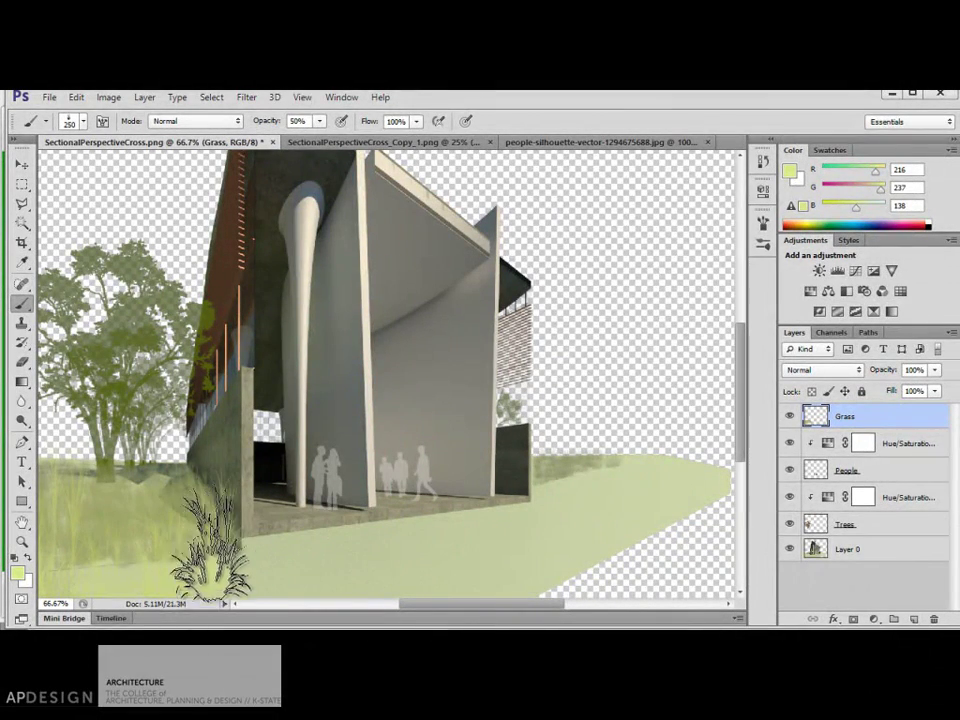
Reduce the grass brush to 90 px and paint light grass on the lawn beside the building's low rear wall
{"action": "key", "text": "bracketleft"}
{"action": "scroll", "coordinate": [100, 558], "scroll_direction": "down", "scroll_amount": 2}
{"action": "key", "text": "bracketleft"}
{"action": "key", "text": "bracketleft"}
{"action": "key", "text": "bracketleft"}
{"action": "key", "text": "bracketleft"}
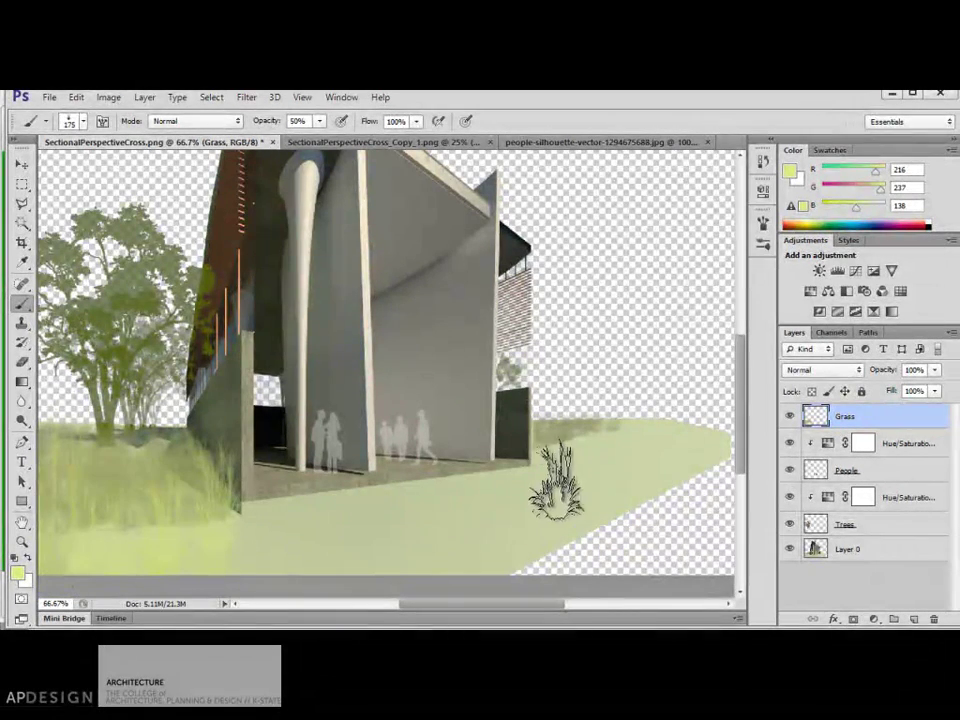
{"action": "key", "text": "bracketleft"}
{"action": "left_click_drag", "start_coordinate": [549, 453], "coordinate": [598, 440]}
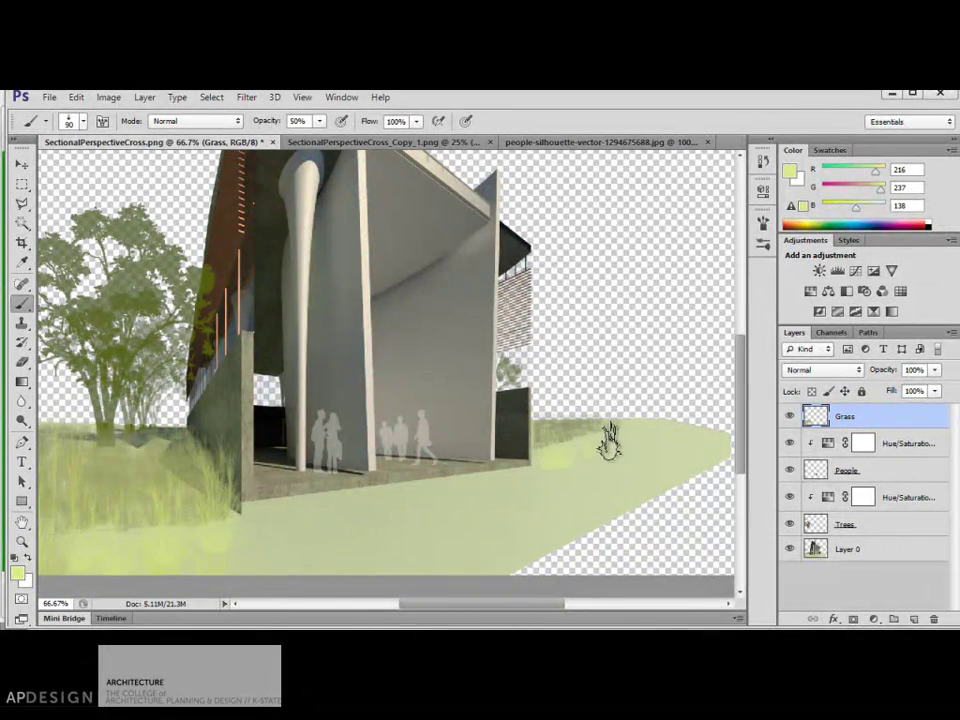
Lower the Grass layer's opacity to 75%
{"action": "key", "text": "ctrl+minus"}
{"action": "key", "text": "ctrl+minus"}
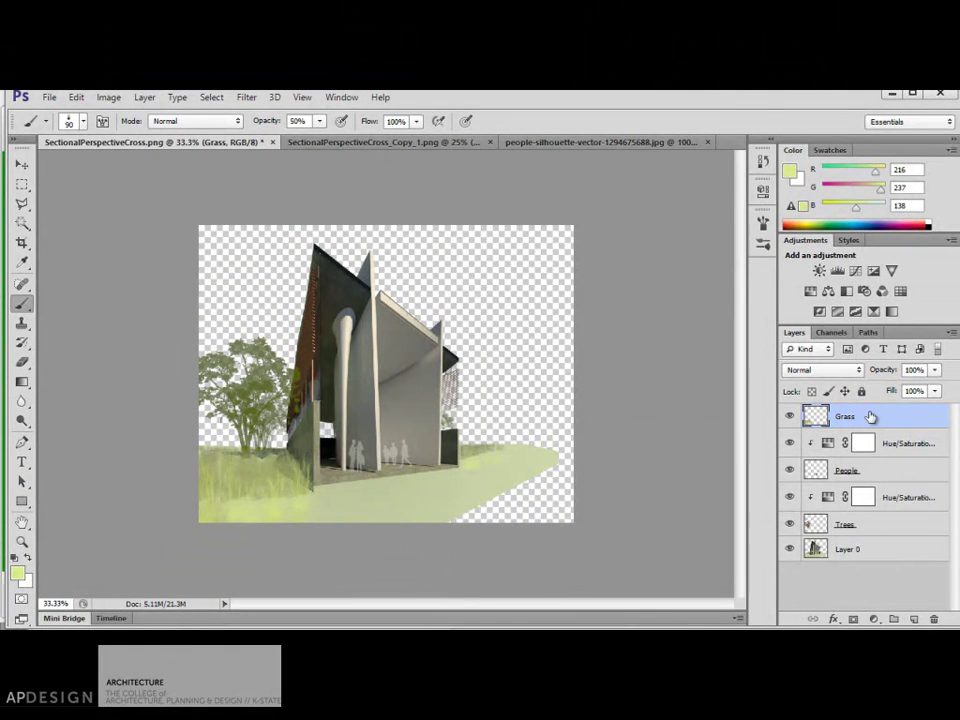
{"action": "left_click", "coordinate": [934, 370]}
{"action": "left_click_drag", "start_coordinate": [936, 388], "coordinate": [918, 393]}
{"action": "key", "text": "ctrl+plus"}
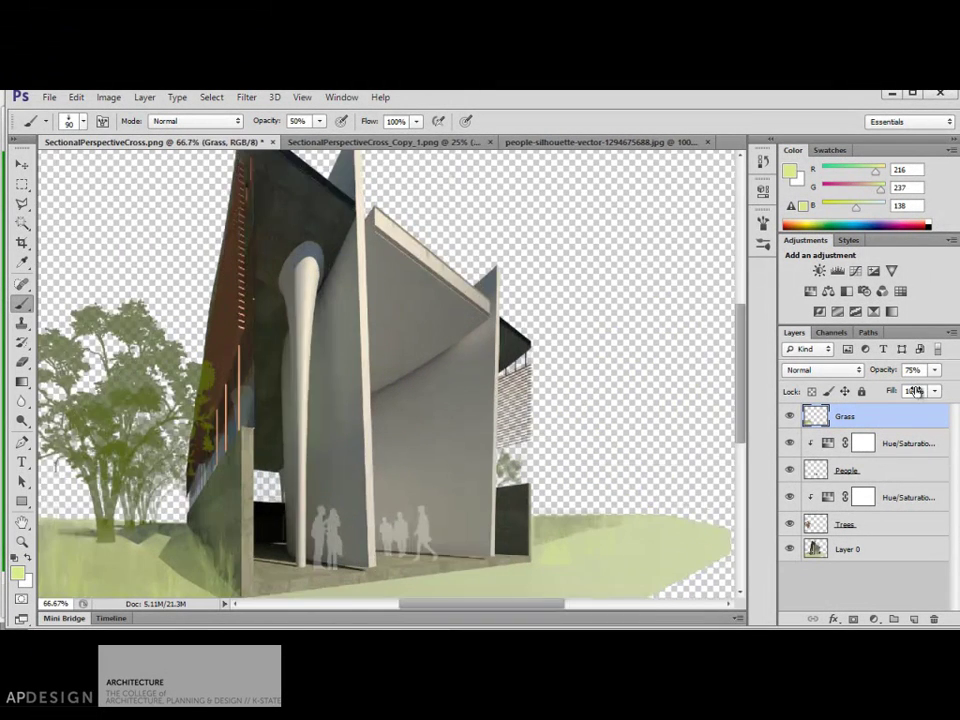
{"action": "scroll", "coordinate": [917, 388], "scroll_direction": "up", "scroll_amount": 3}
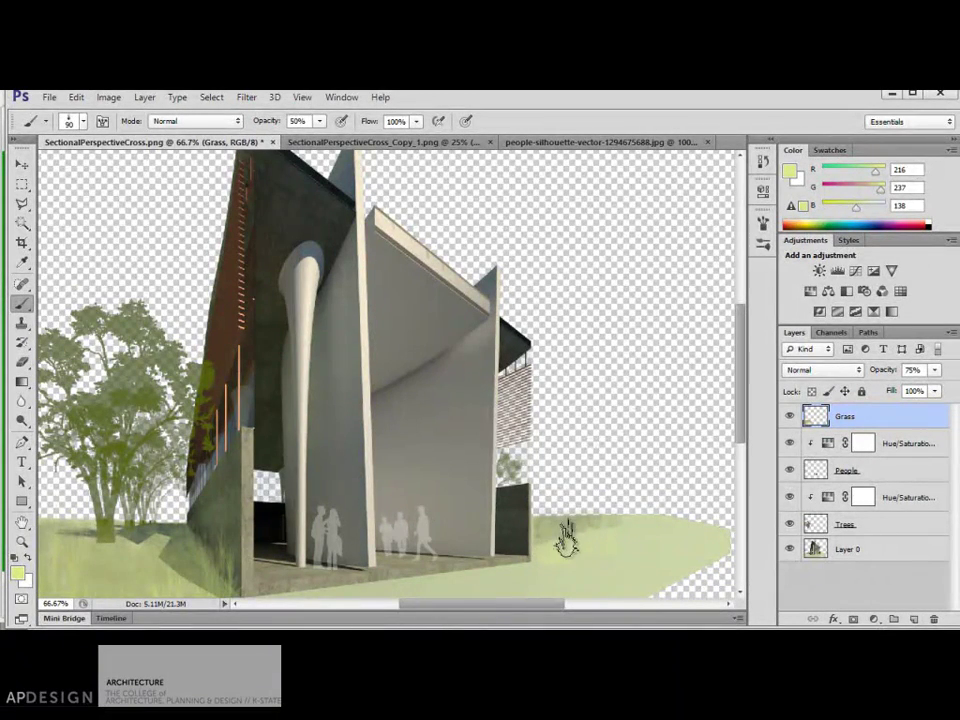
{"action": "scroll", "coordinate": [652, 545], "scroll_direction": "down", "scroll_amount": 5}
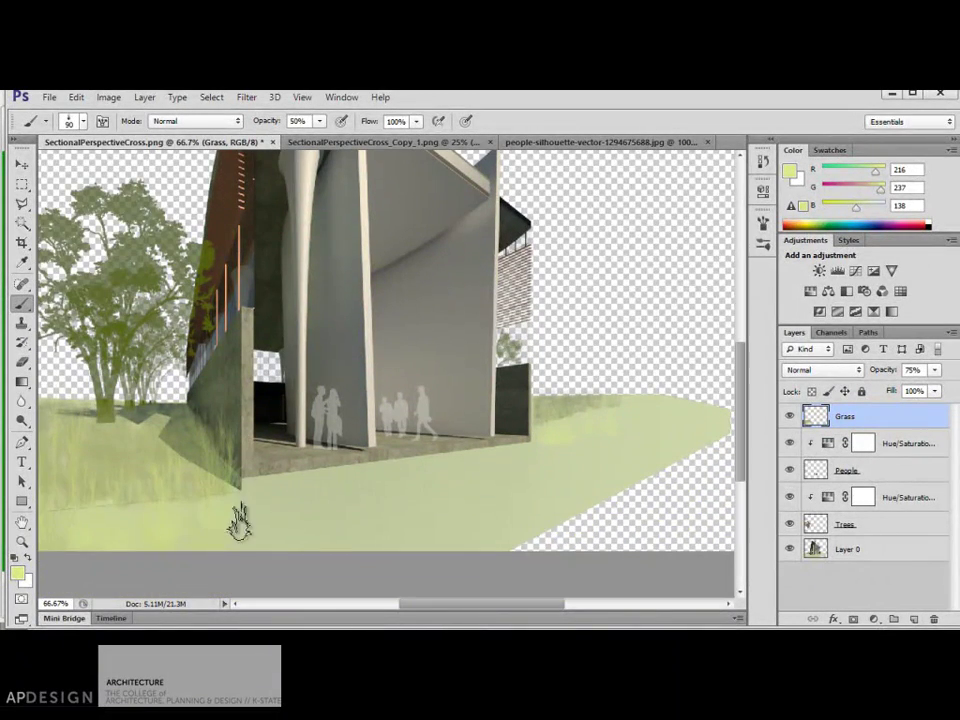
Switch to the Eraser and give it the solid 25 px brush preset for cleaning up the painted grass
{"action": "left_click", "coordinate": [22, 205]}
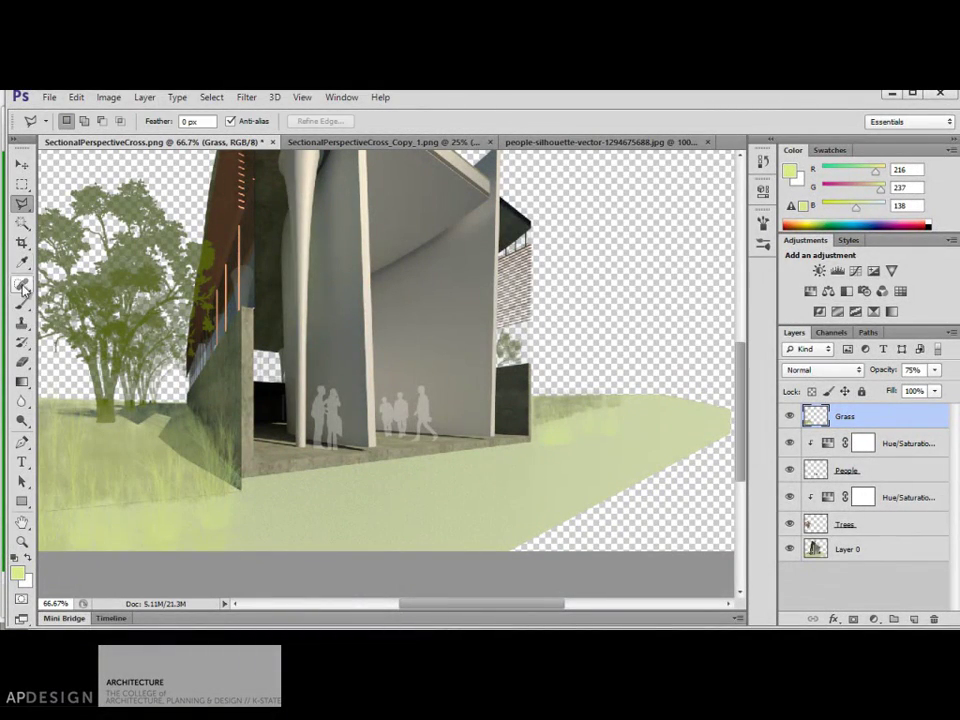
{"action": "left_click", "coordinate": [22, 364]}
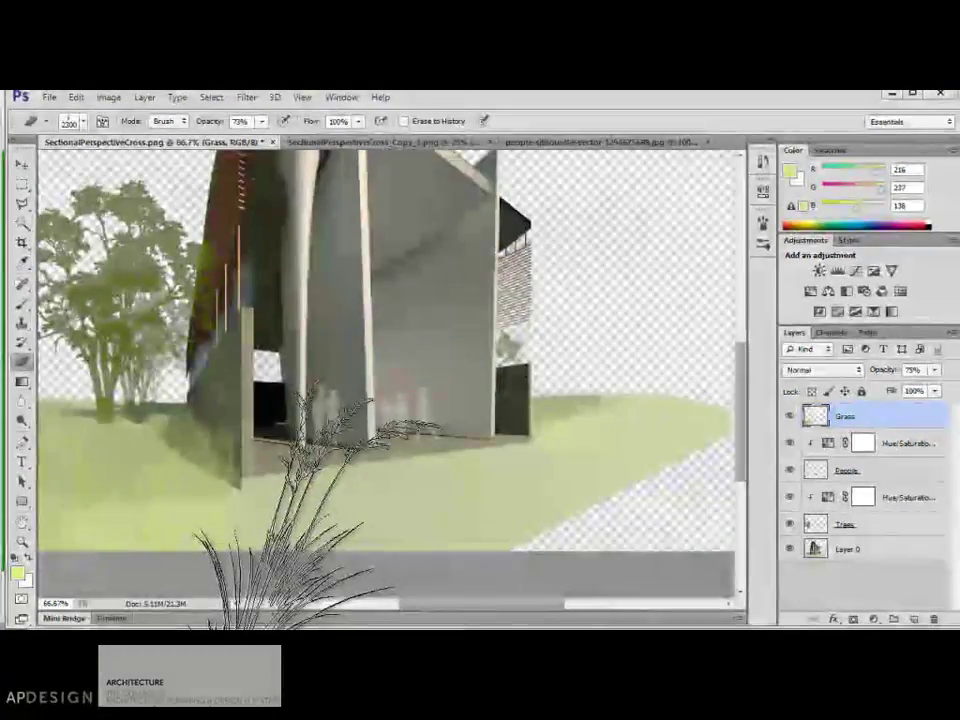
{"action": "left_click", "coordinate": [83, 121]}
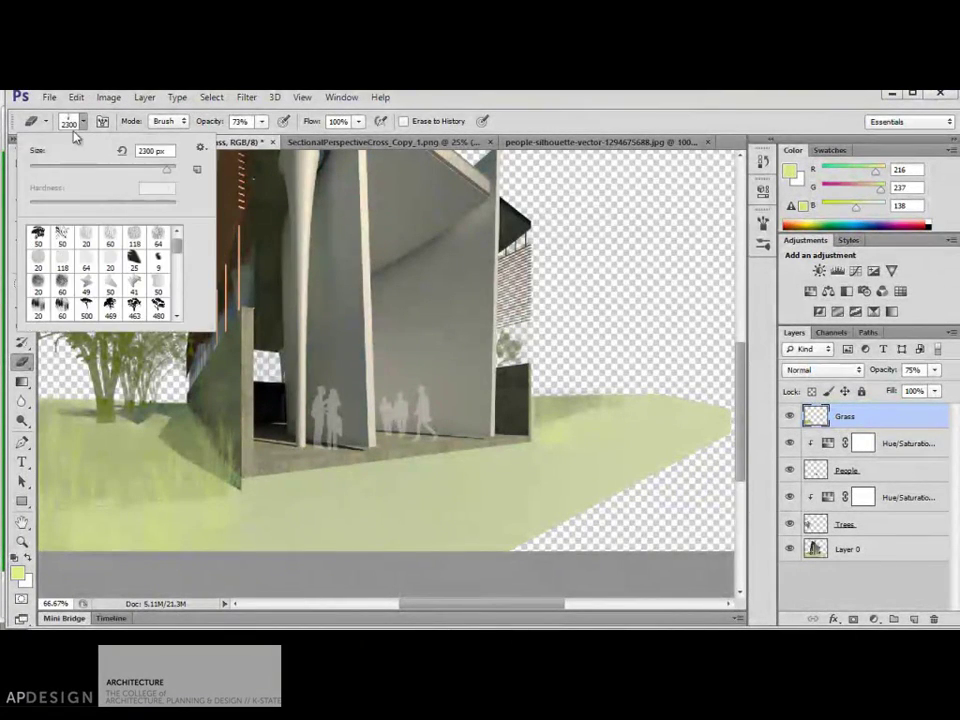
{"action": "left_click", "coordinate": [102, 121]}
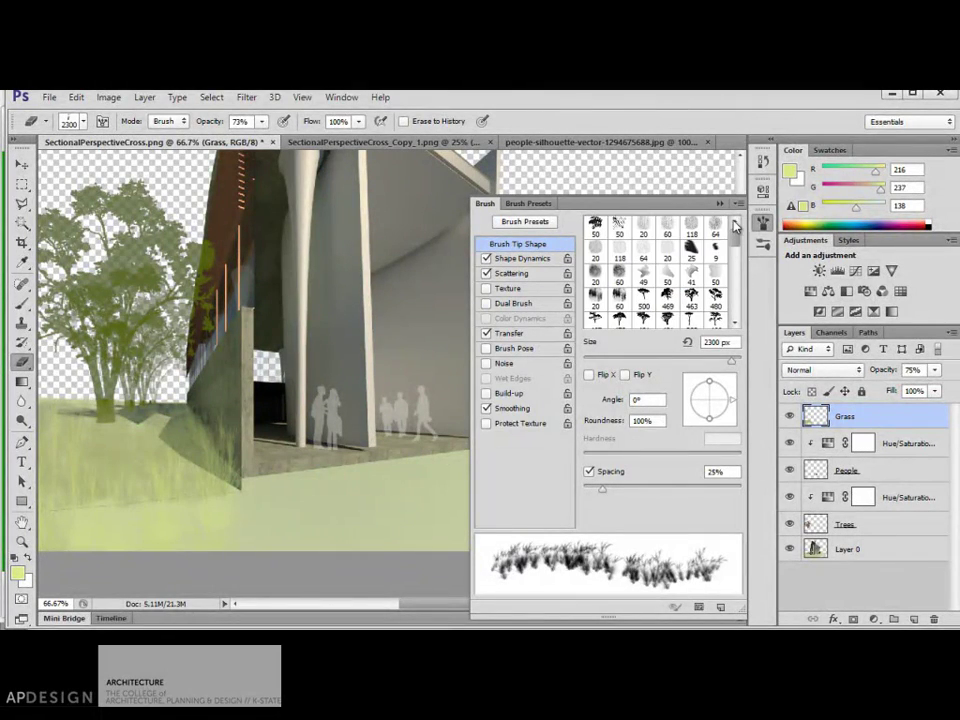
{"action": "left_click", "coordinate": [538, 221]}
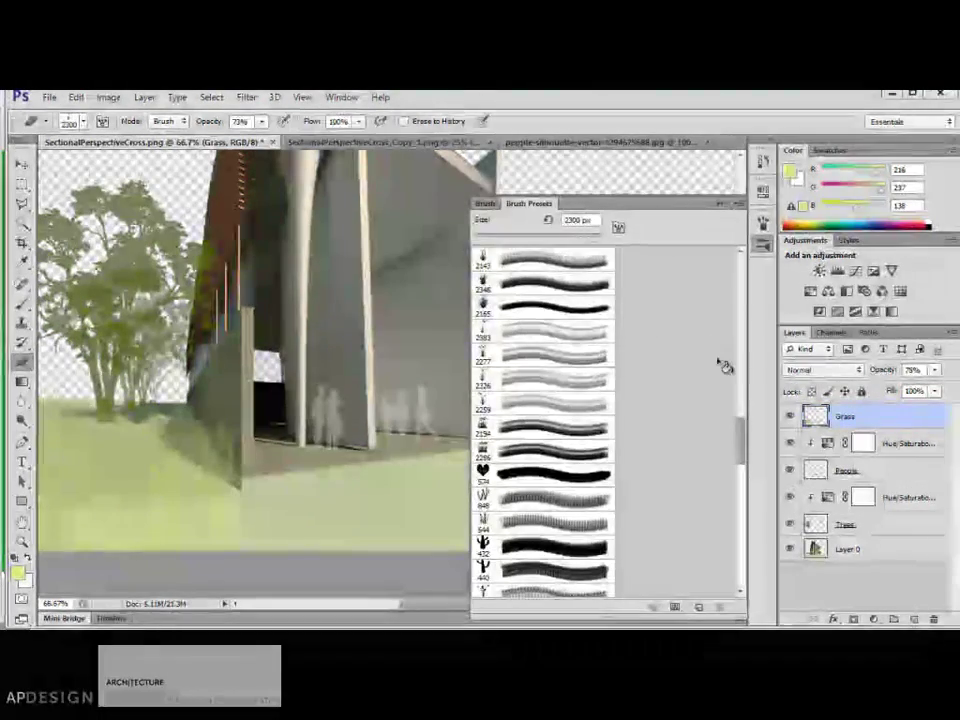
{"action": "mouse_move", "coordinate": [739, 429]}
{"action": "left_mouse_down"}
{"action": "mouse_move", "coordinate": [741, 244]}
{"action": "mouse_move", "coordinate": [744, 274]}
{"action": "left_mouse_up"}
{"action": "left_click", "coordinate": [505, 432]}
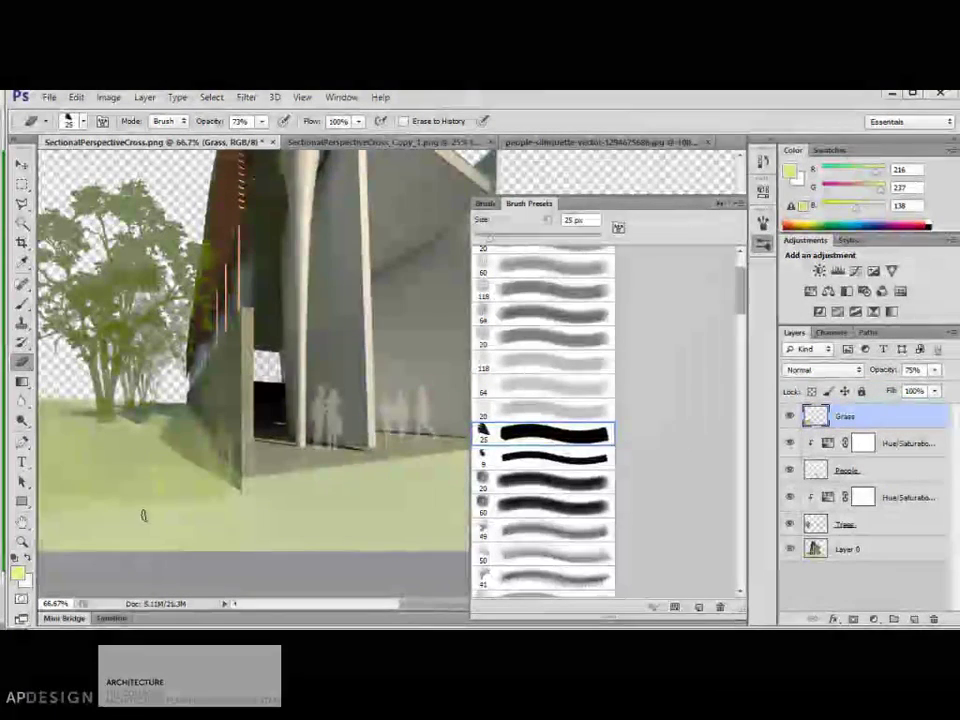
{"action": "left_click", "coordinate": [720, 204]}
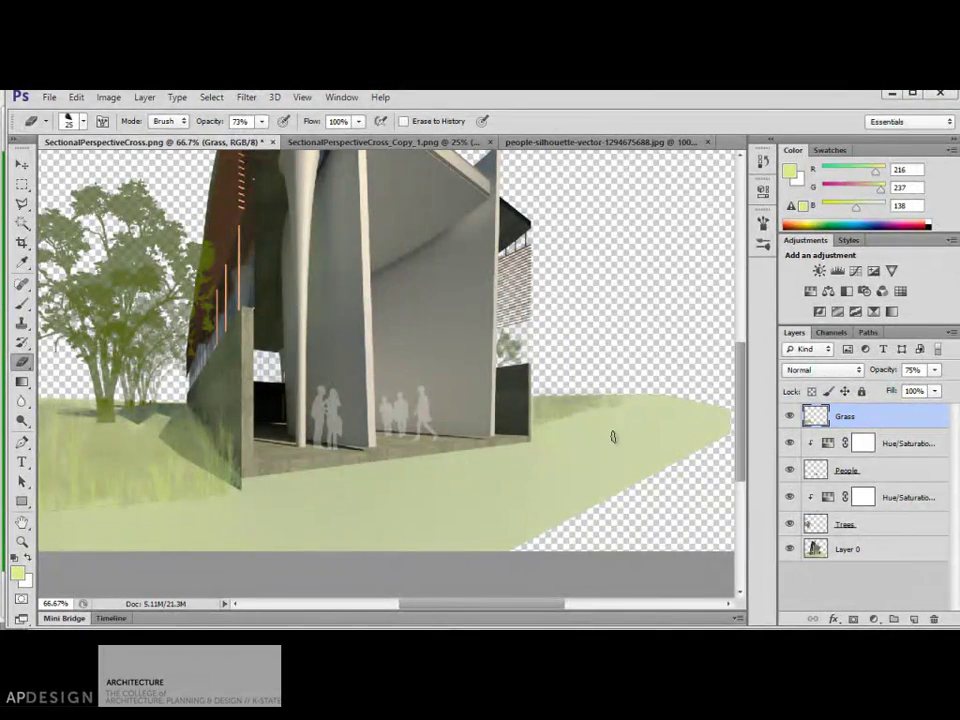
{"action": "scroll", "coordinate": [661, 434], "scroll_direction": "up", "scroll_amount": 1}
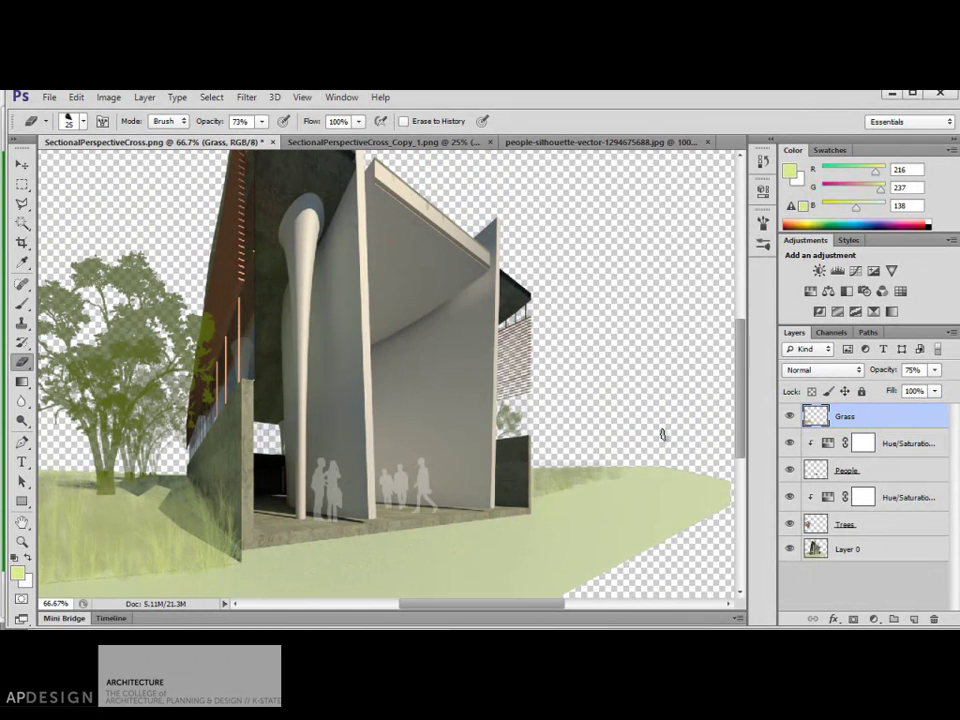
{"action": "key", "text": "ctrl+minus"}
{"action": "key", "text": "ctrl+minus"}
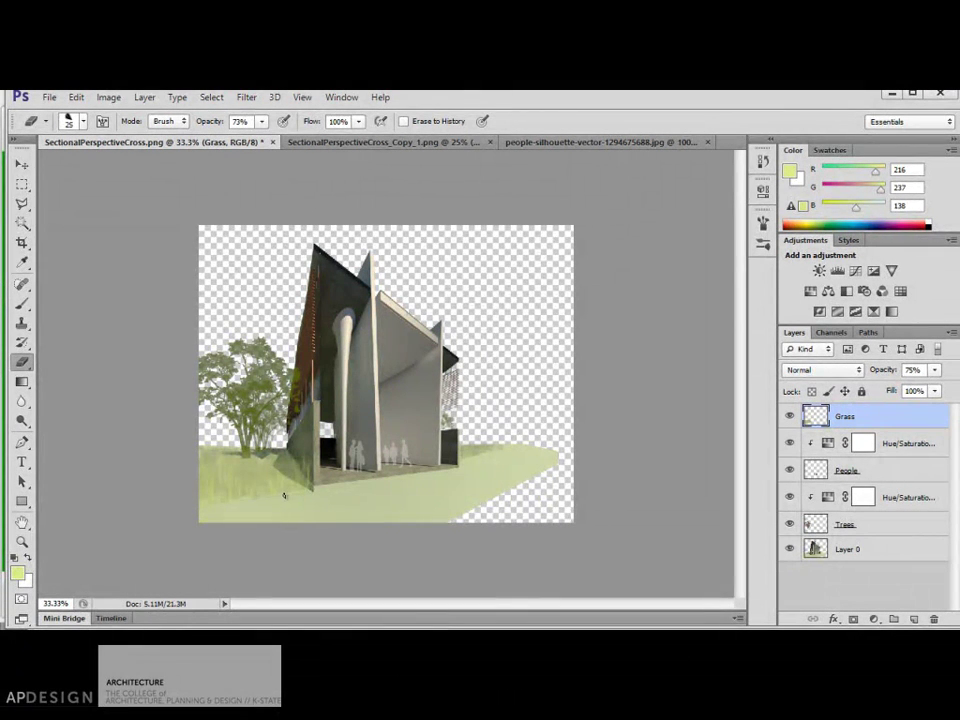
{"action": "key", "text": "ctrl+minus"}
{"action": "key", "text": "ctrl+plus"}
{"action": "key", "text": "ctrl+plus"}
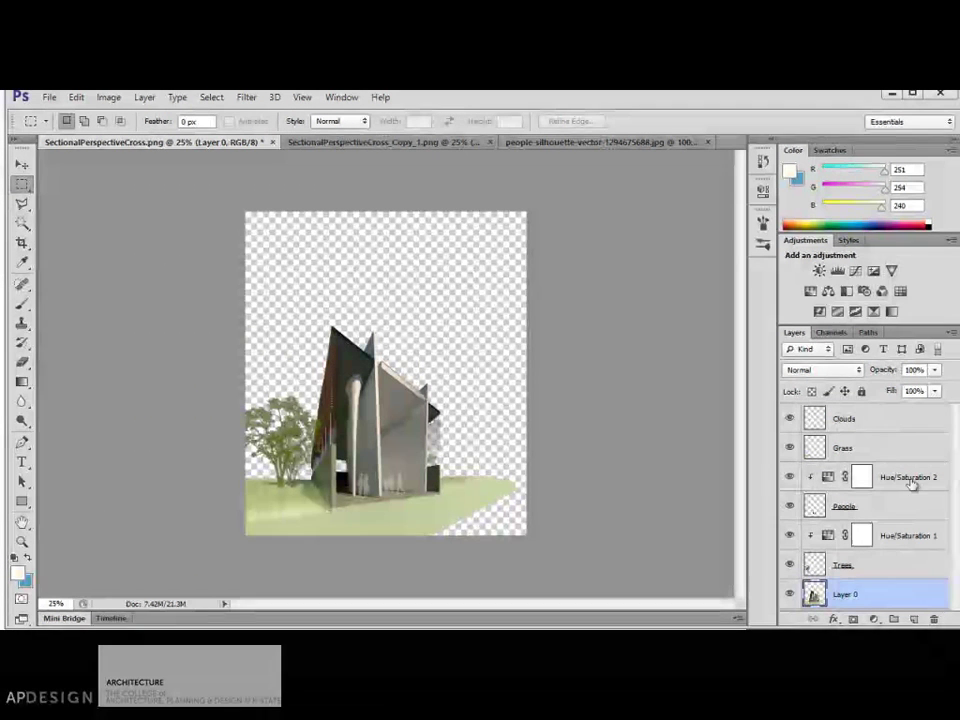
Delete the Clouds layer
{"action": "left_click", "coordinate": [885, 428]}
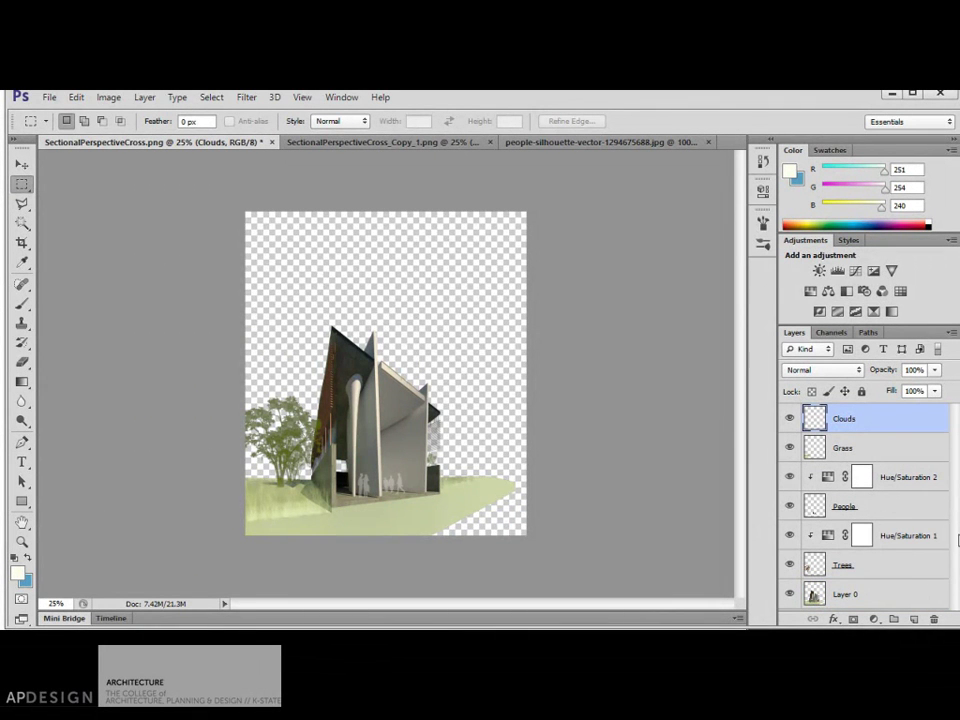
{"action": "left_click", "coordinate": [934, 619]}
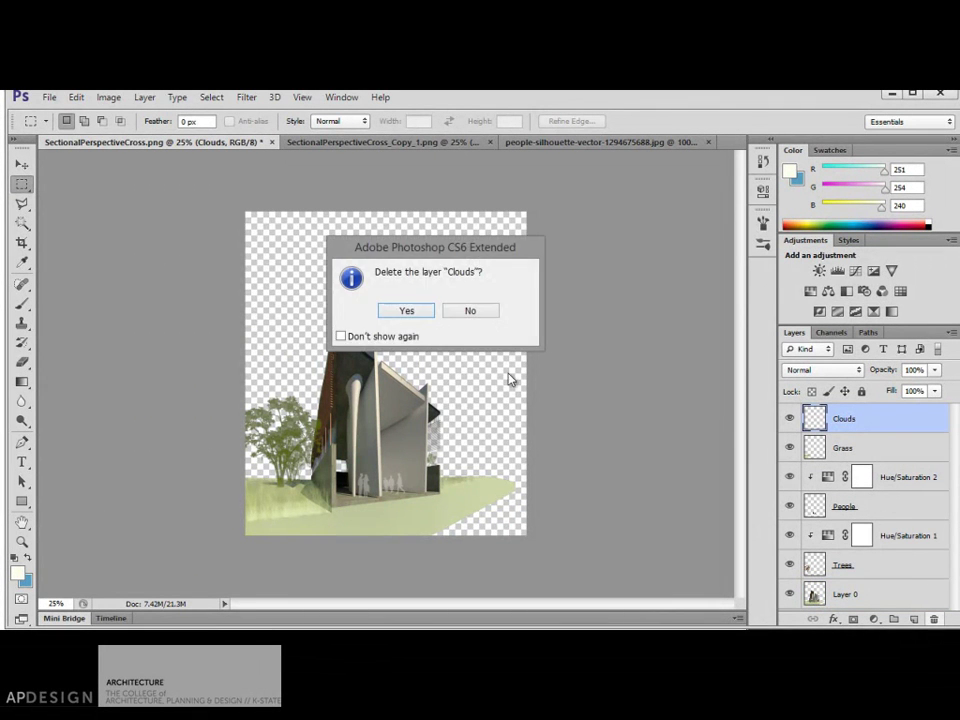
{"action": "left_click", "coordinate": [407, 311]}
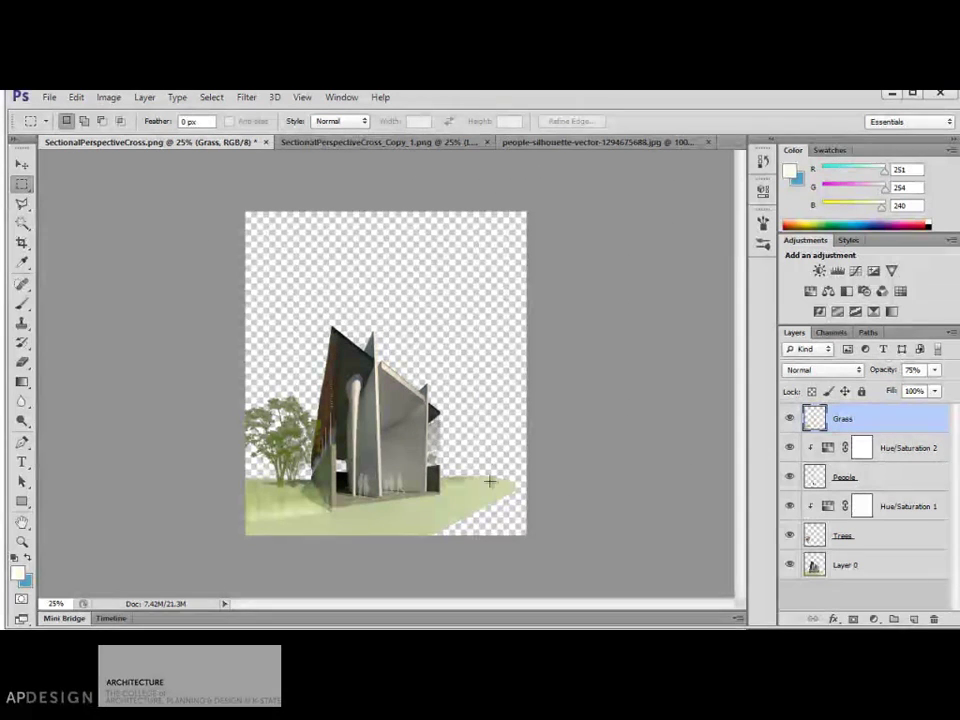
Check the canvas width and height in the Canvas Size settings and leave them without applying a change
{"action": "left_click", "coordinate": [76, 97]}
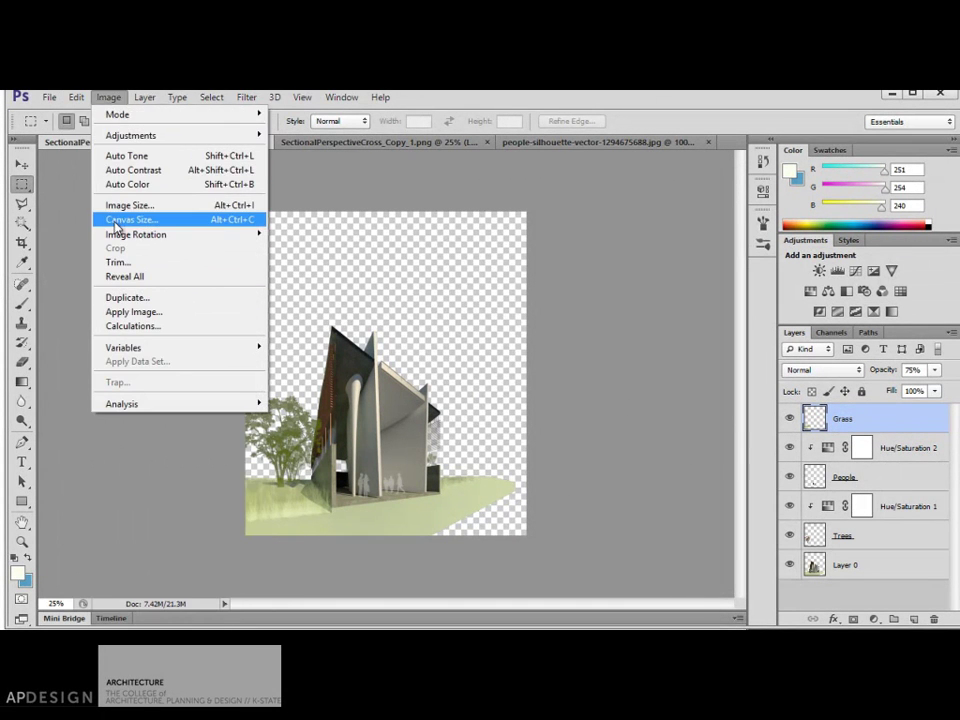
{"action": "left_click", "coordinate": [129, 219]}
{"action": "double_click", "coordinate": [709, 349]}
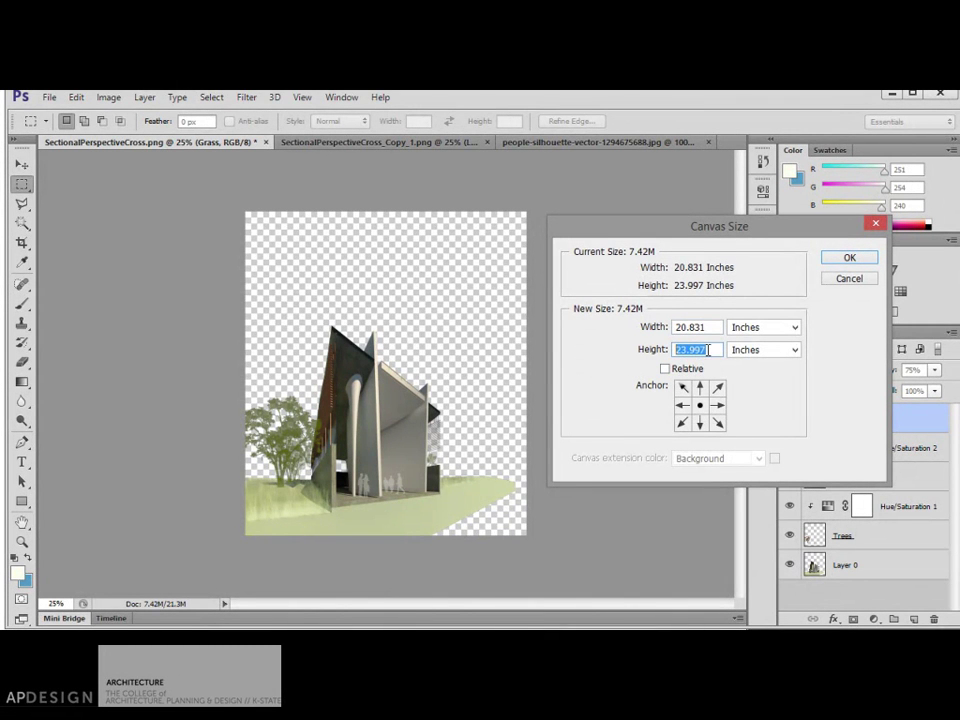
{"action": "left_click", "coordinate": [849, 279]}
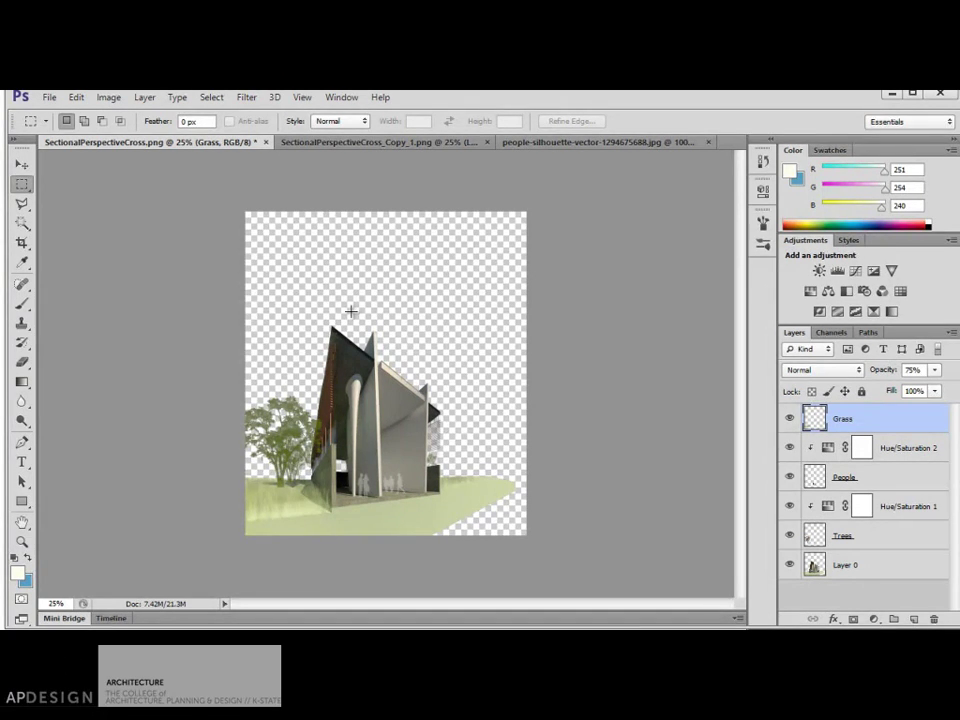
Create a new layer named Background and move it beneath Layer 0 at the bottom of the layer stack
{"action": "left_click", "coordinate": [952, 333]}
{"action": "left_click", "coordinate": [945, 354]}
{"action": "type", "text": "Background"}
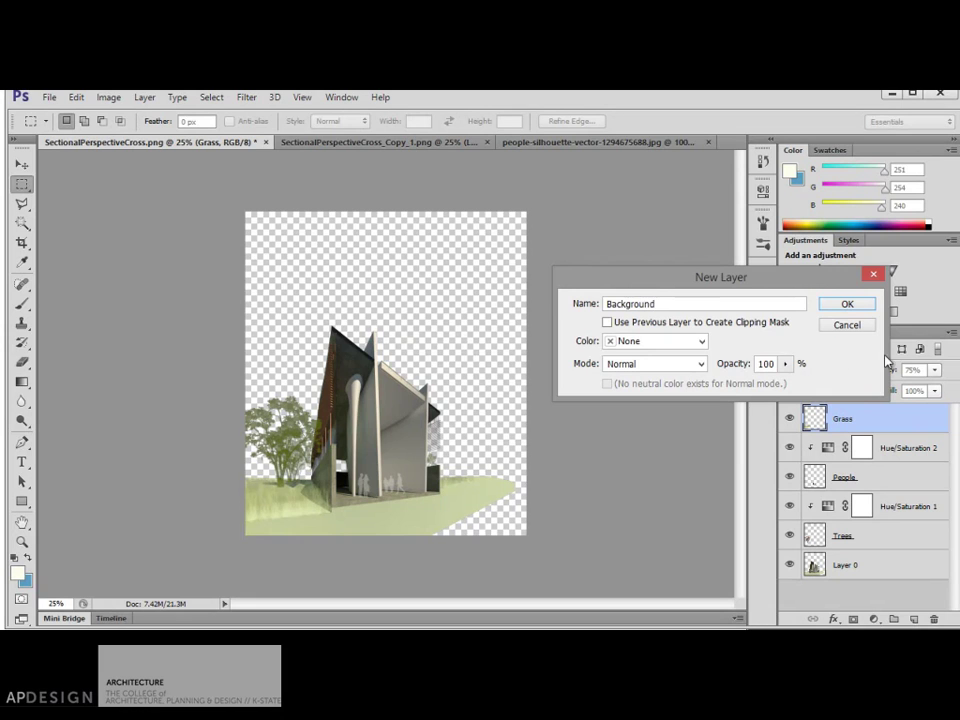
{"action": "key", "text": "Return"}
{"action": "left_click_drag", "start_coordinate": [874, 420], "coordinate": [862, 612]}
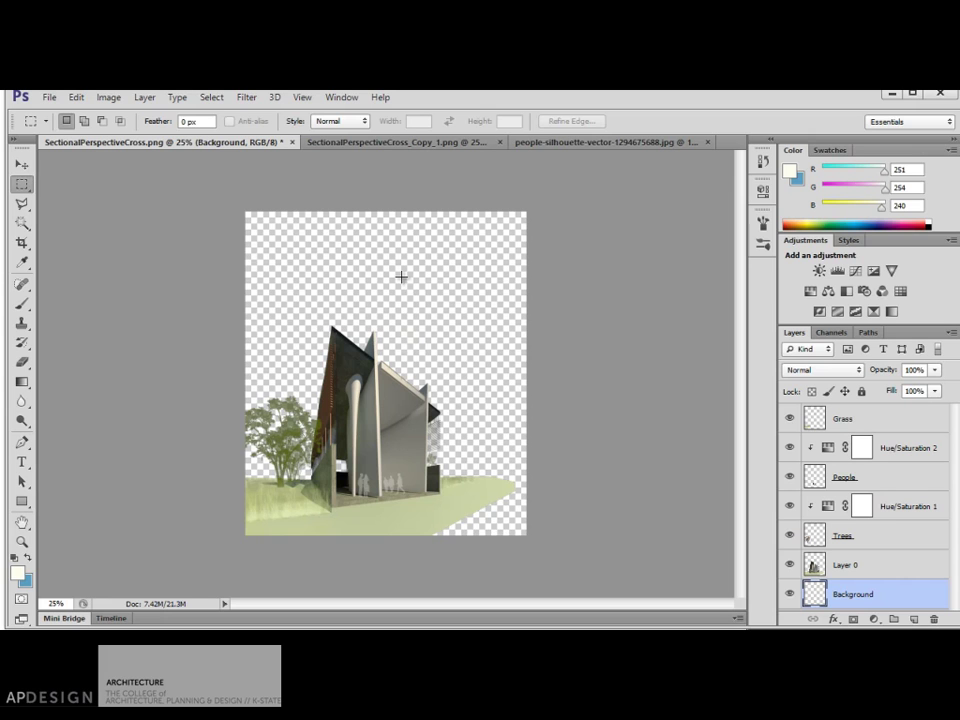
Set the foreground colour to cream fafeea, keep blue 589ec2 as background colour, and fill the Background layer with a linear gradient, blue at the sky's top
{"action": "left_click_drag", "start_coordinate": [386, 535], "coordinate": [388, 273]}
{"action": "left_click", "coordinate": [25, 580]}
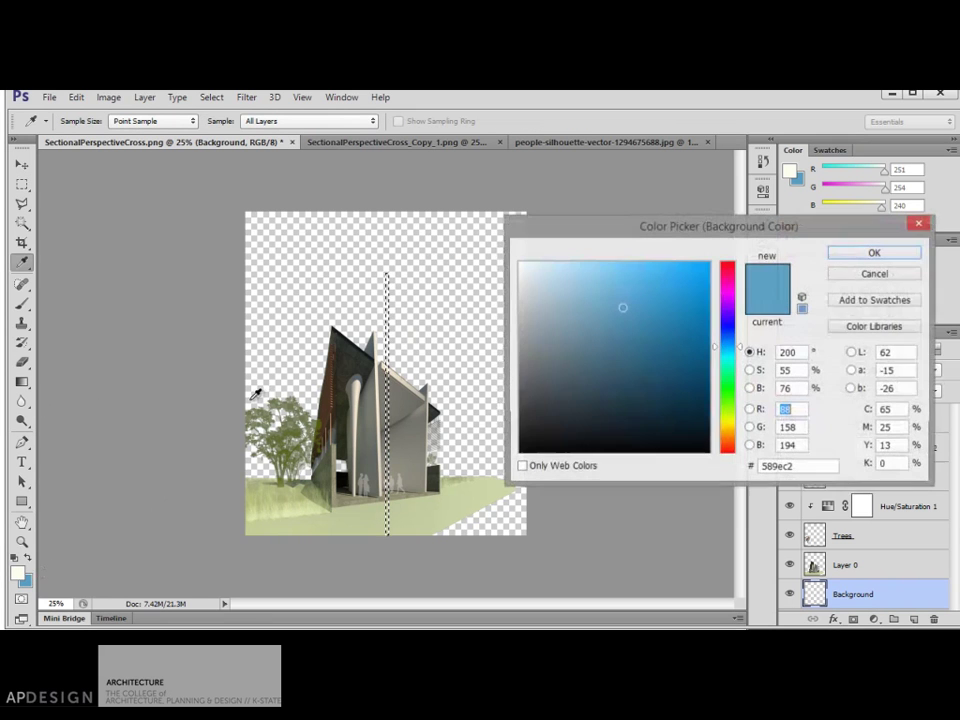
{"action": "left_click", "coordinate": [874, 254]}
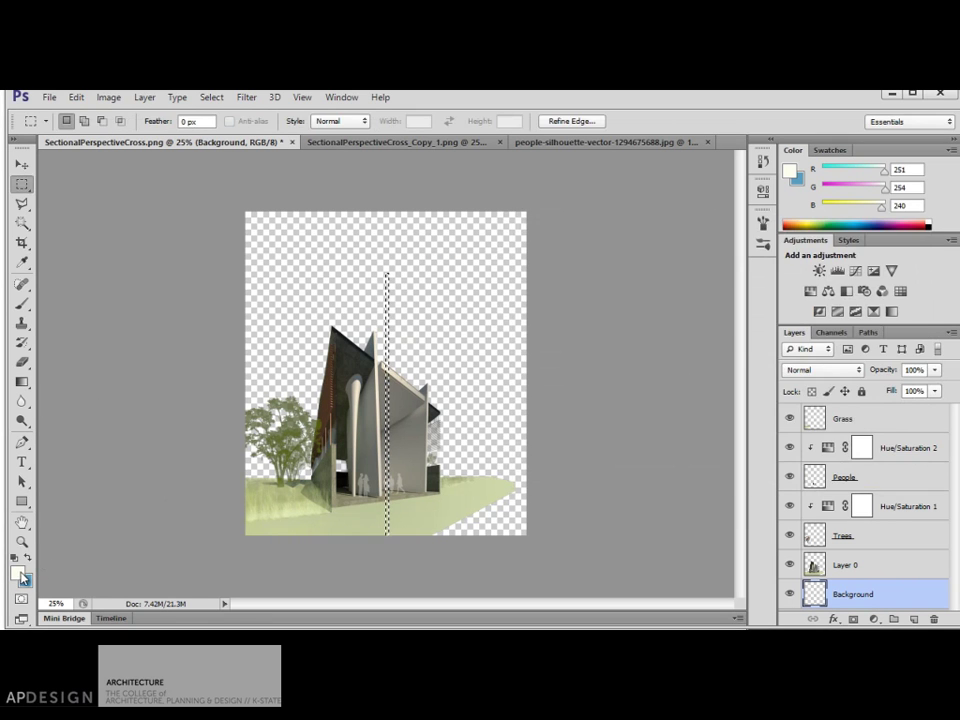
{"action": "left_click", "coordinate": [17, 572]}
{"action": "left_click_drag", "start_coordinate": [530, 265], "coordinate": [534, 263]}
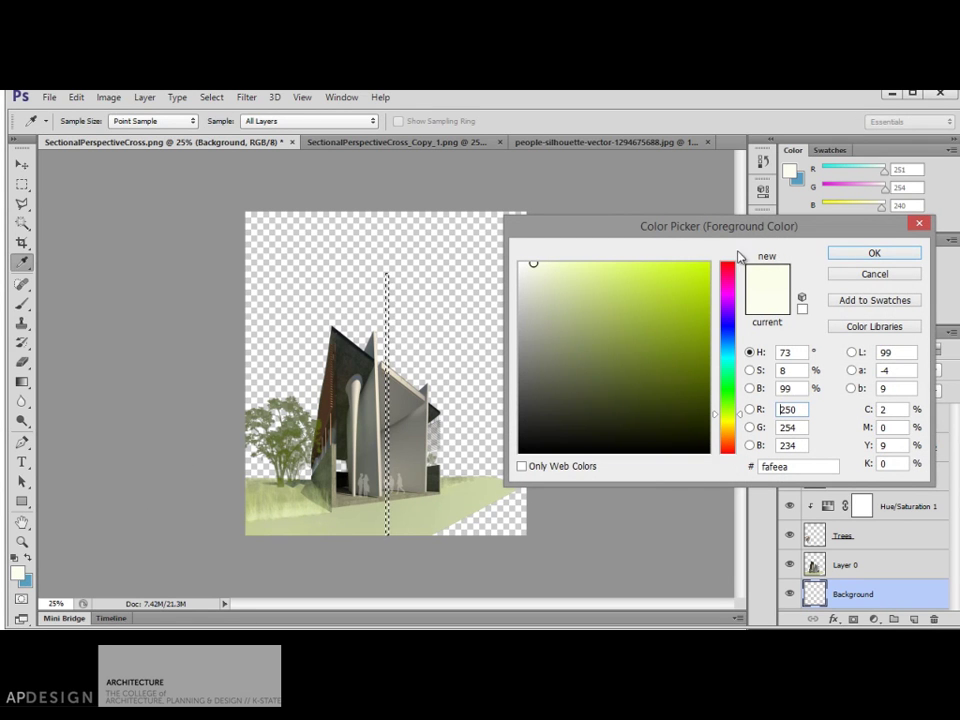
{"action": "left_click", "coordinate": [848, 255]}
{"action": "key", "text": "ctrl+d"}
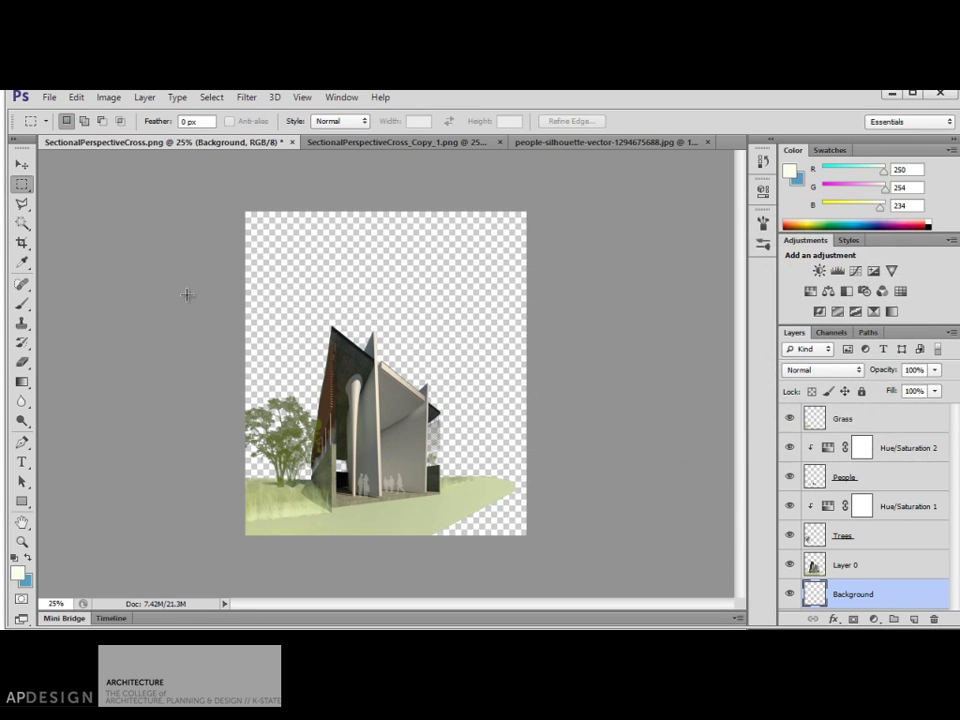
{"action": "left_click", "coordinate": [23, 381]}
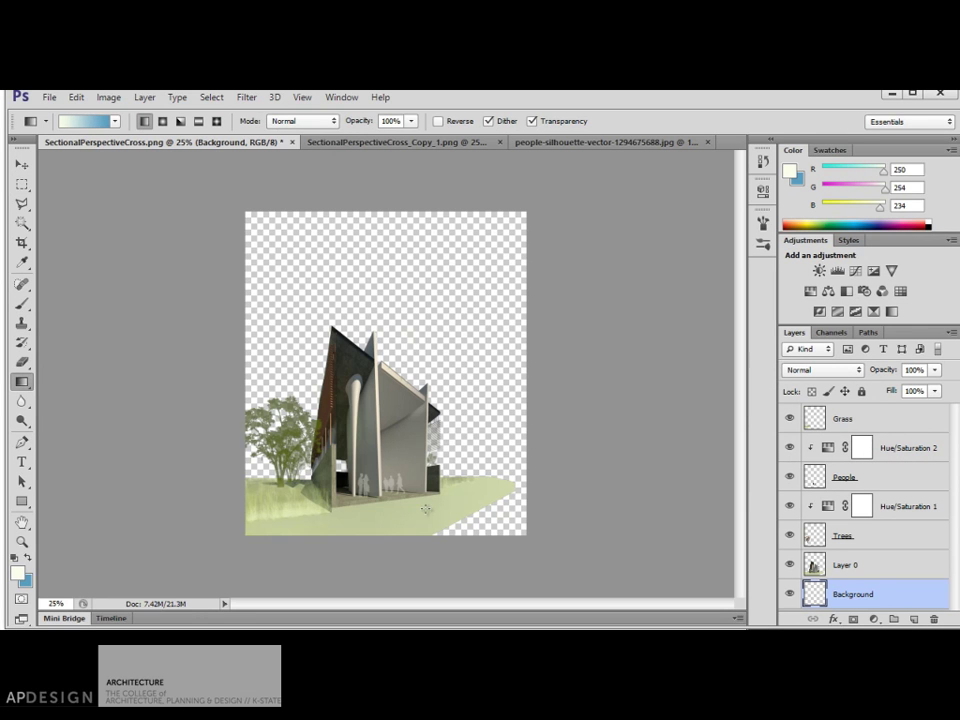
{"action": "left_click_drag", "start_coordinate": [361, 230], "coordinate": [377, 215]}
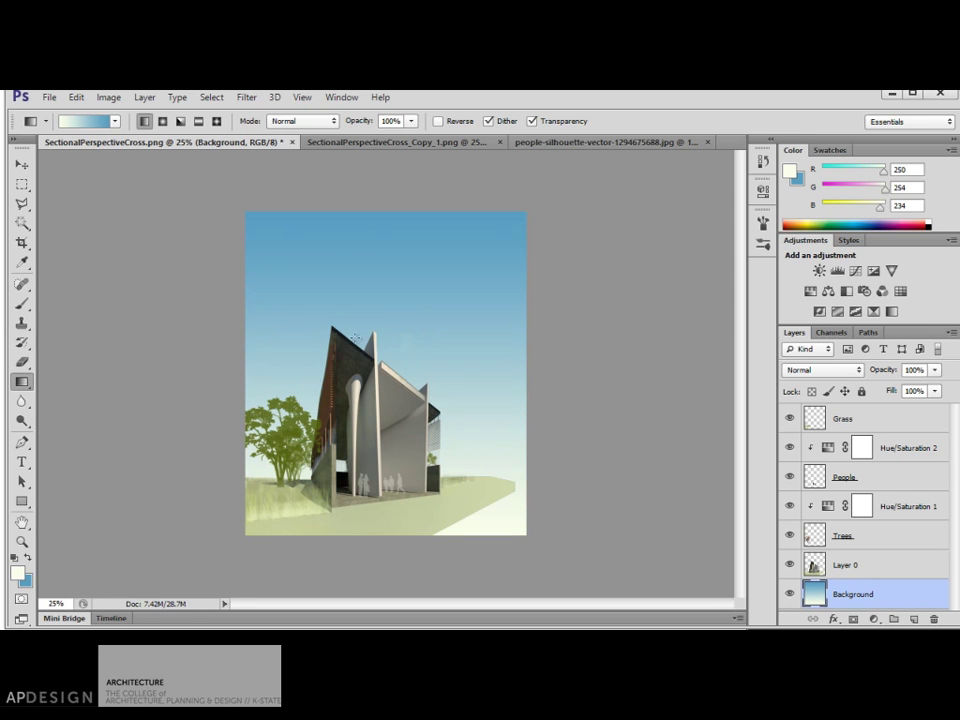
Set the foreground colour to white ffffff, try a white-to-blue gradient on the Background layer and undo that gradient
{"action": "left_click", "coordinate": [19, 573]}
{"action": "left_click_drag", "start_coordinate": [583, 268], "coordinate": [482, 255]}
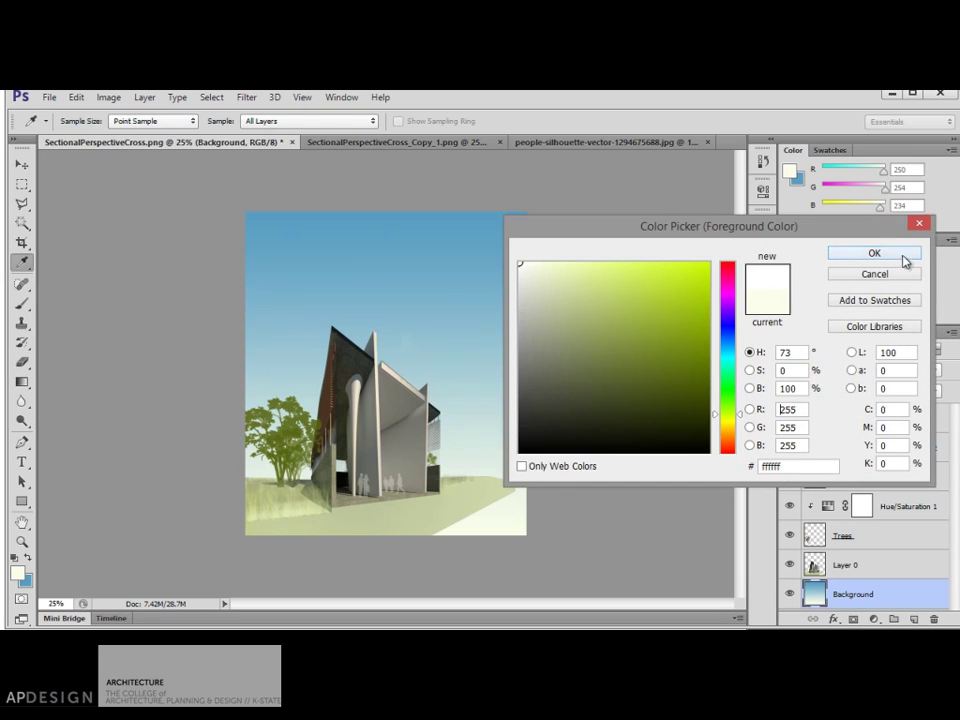
{"action": "left_click", "coordinate": [903, 258]}
{"action": "left_click_drag", "start_coordinate": [363, 198], "coordinate": [382, 199]}
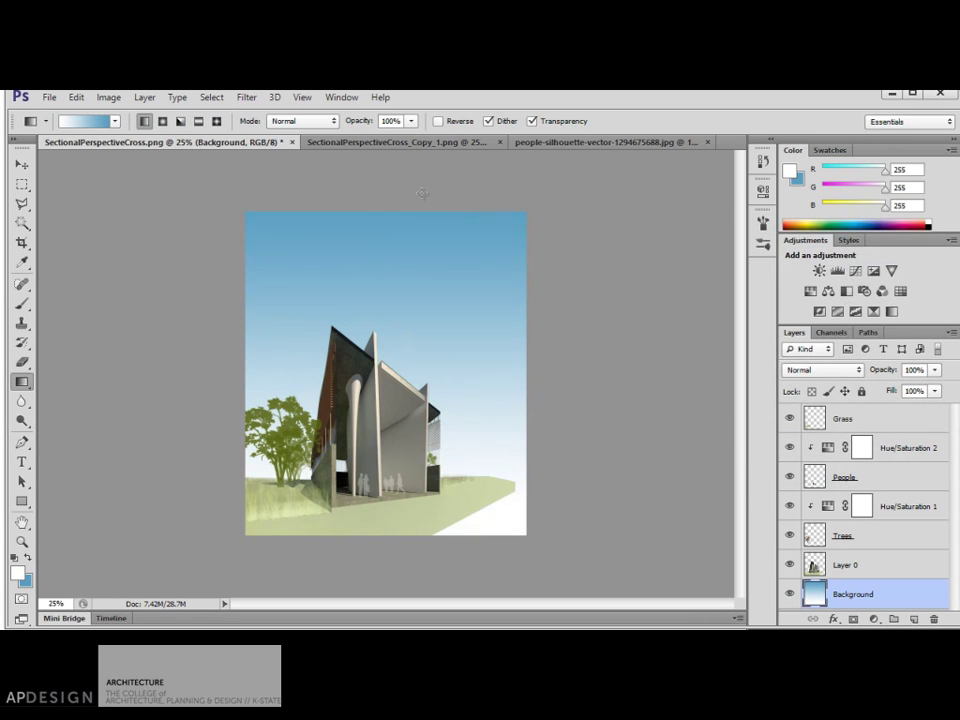
{"action": "key", "text": "ctrl+z"}
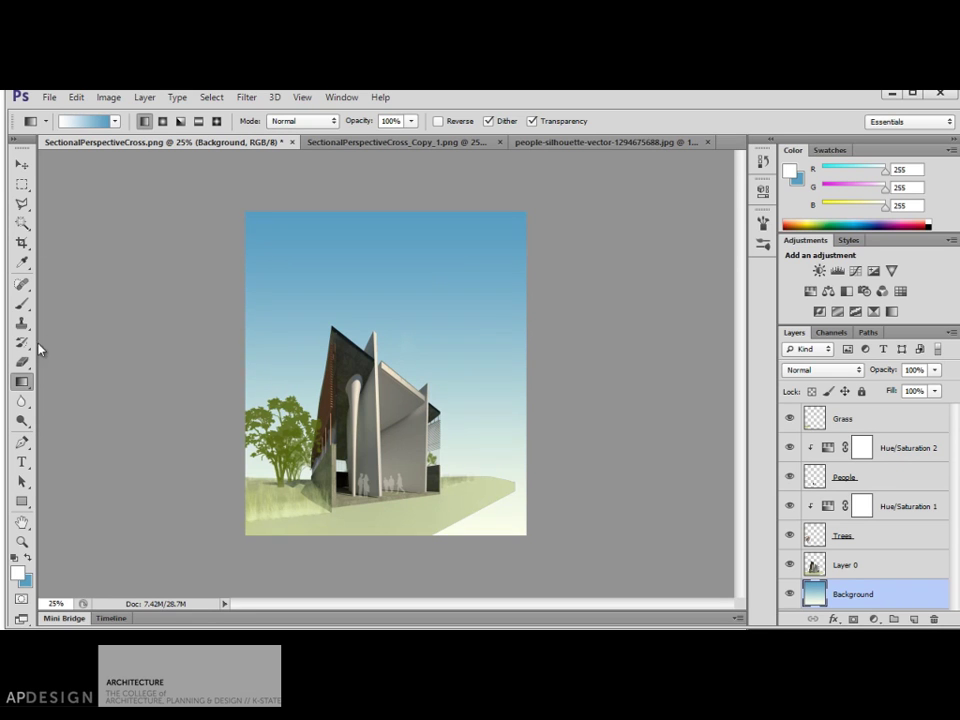
Switch to the Brush tool and compare the cloud brush presets, choosing the 2500 px one
{"action": "left_click", "coordinate": [21, 303]}
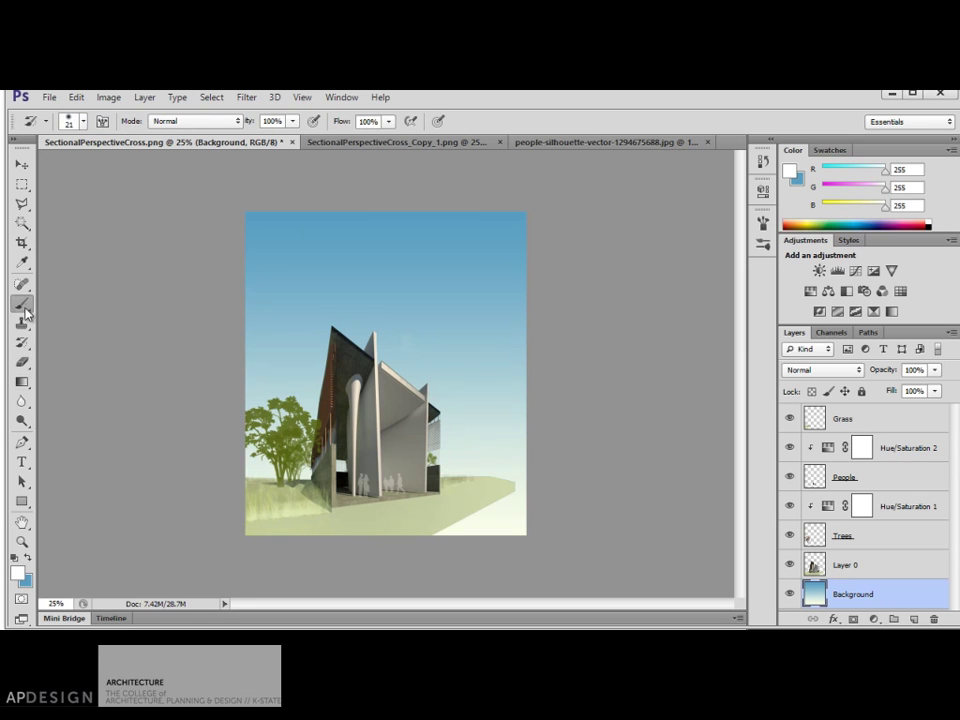
{"action": "left_click", "coordinate": [84, 122]}
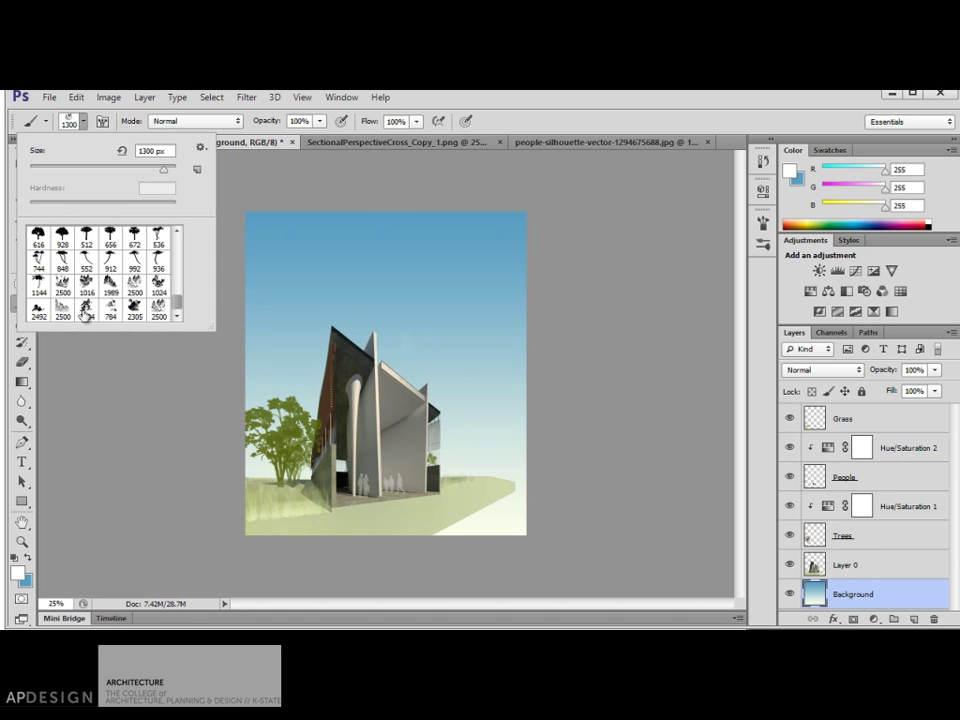
{"action": "left_click", "coordinate": [134, 284]}
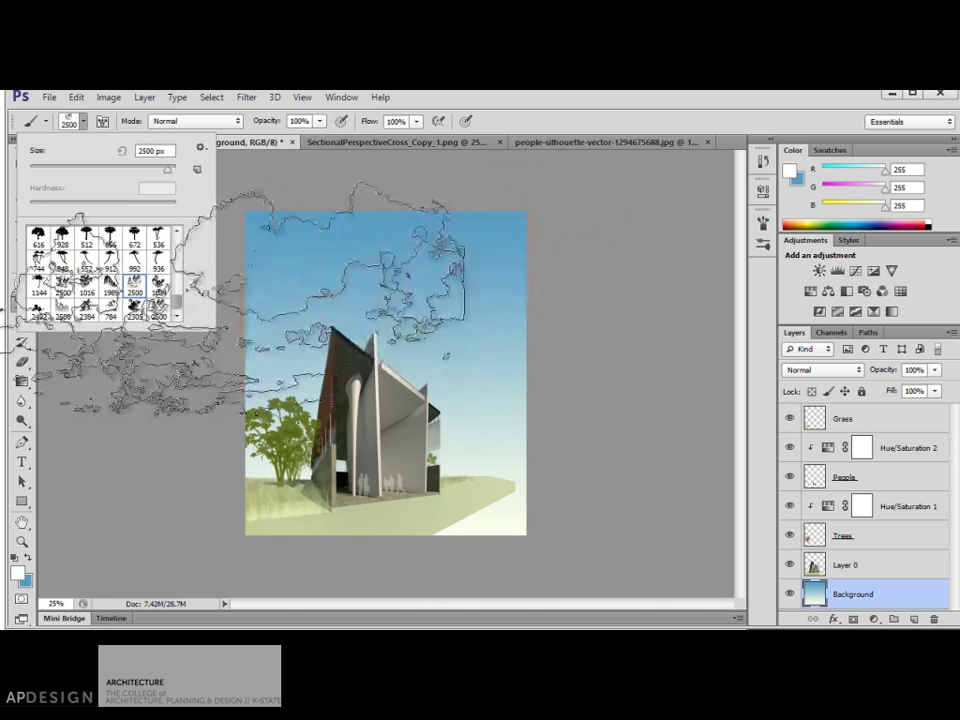
{"action": "left_click", "coordinate": [159, 284]}
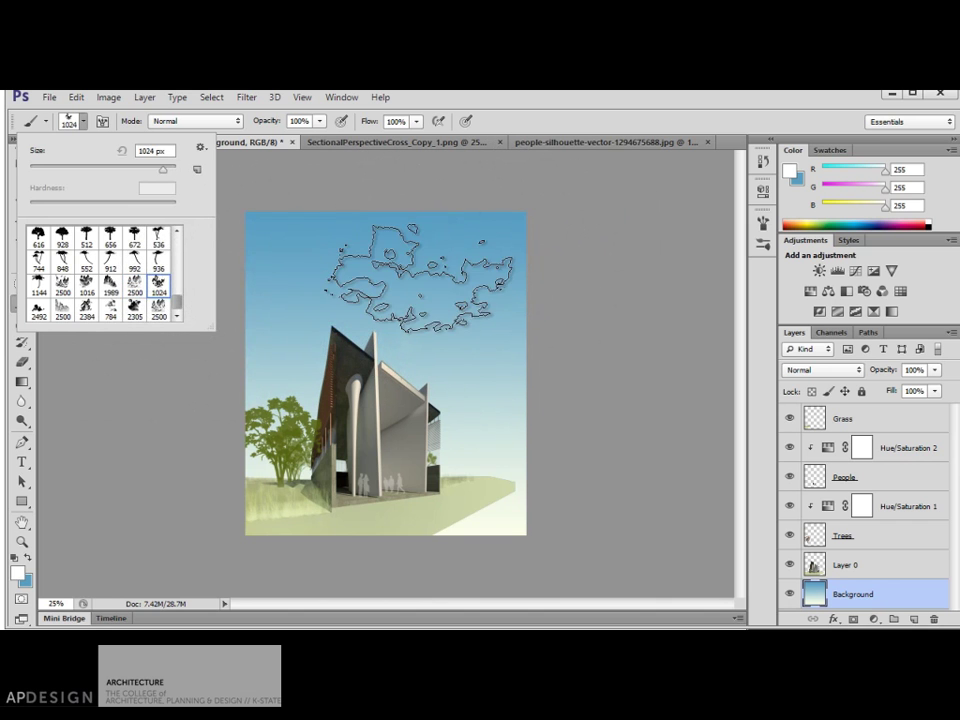
{"action": "left_click", "coordinate": [134, 284]}
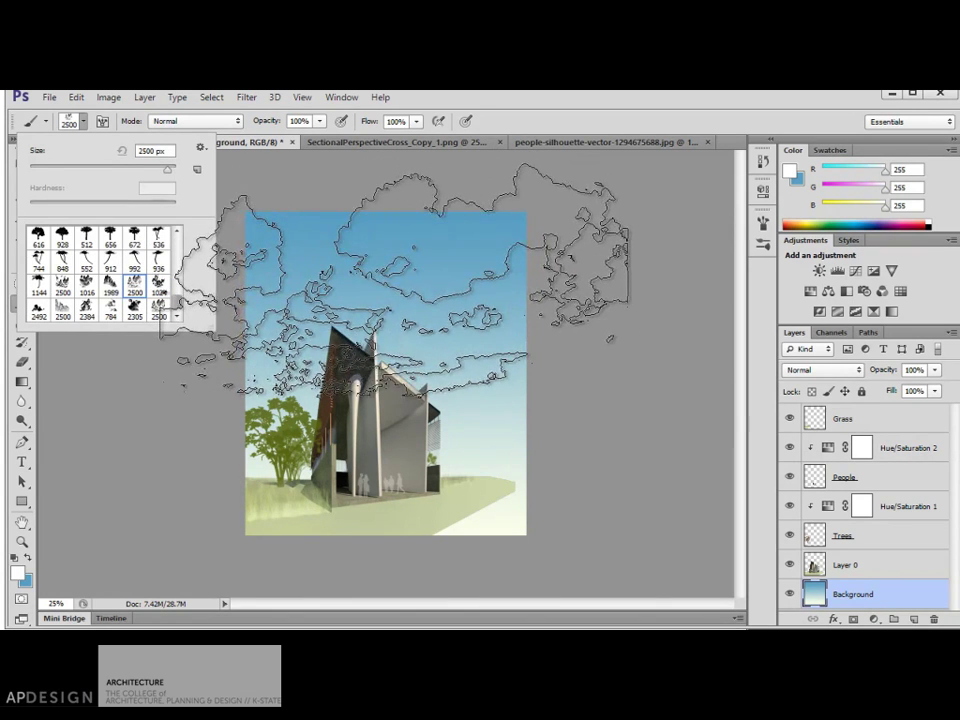
Create a new layer named Clouds above the Background layer and stamp one large white cloud formation behind the building
{"action": "left_click", "coordinate": [953, 340]}
{"action": "key", "text": "ctrl+shift+n"}
{"action": "type", "text": "Clouds"}
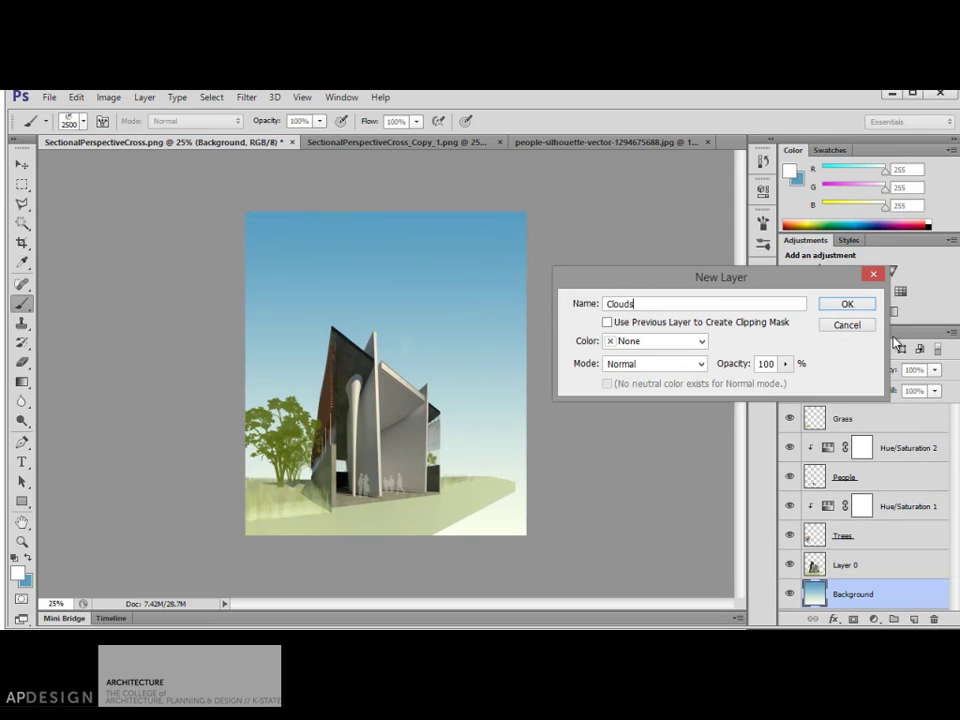
{"action": "key", "text": "Return"}
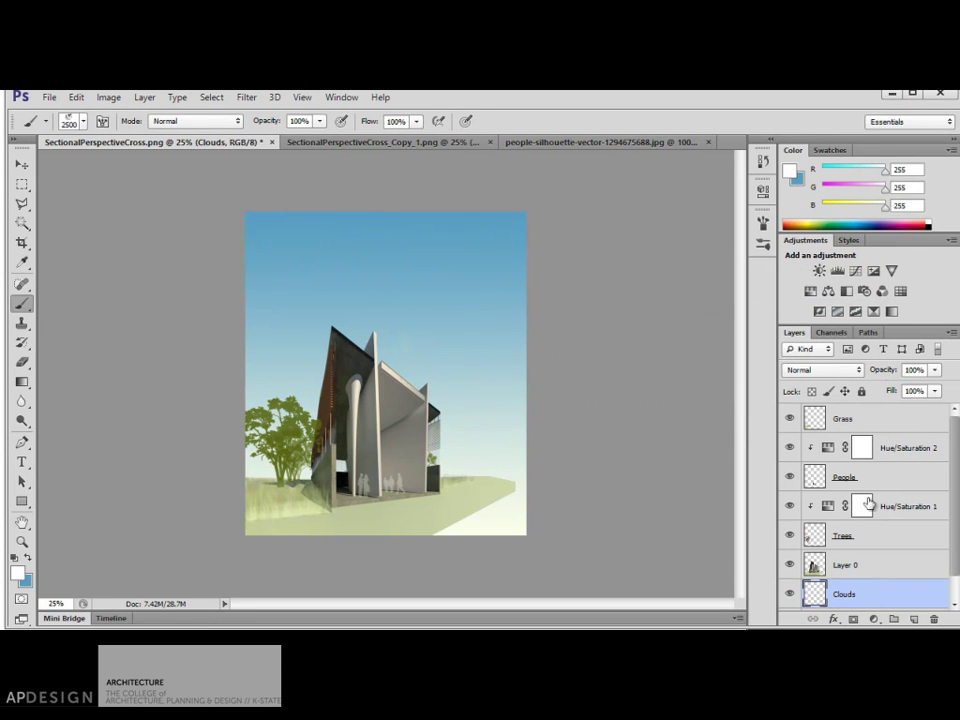
{"action": "left_click_drag", "start_coordinate": [955, 525], "coordinate": [957, 565]}
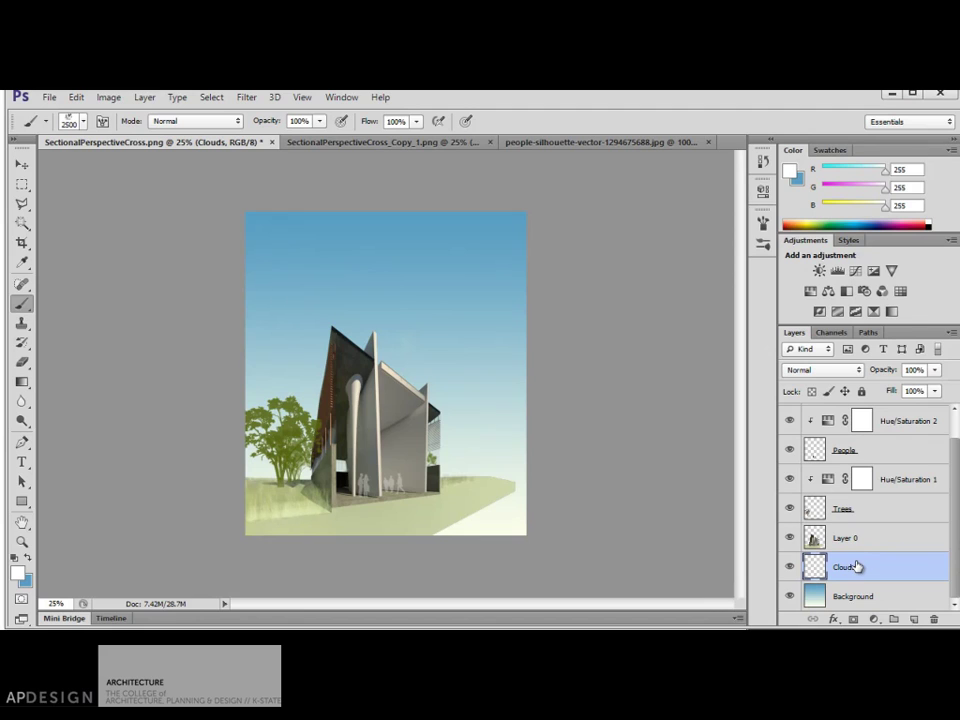
{"action": "left_click", "coordinate": [371, 365]}
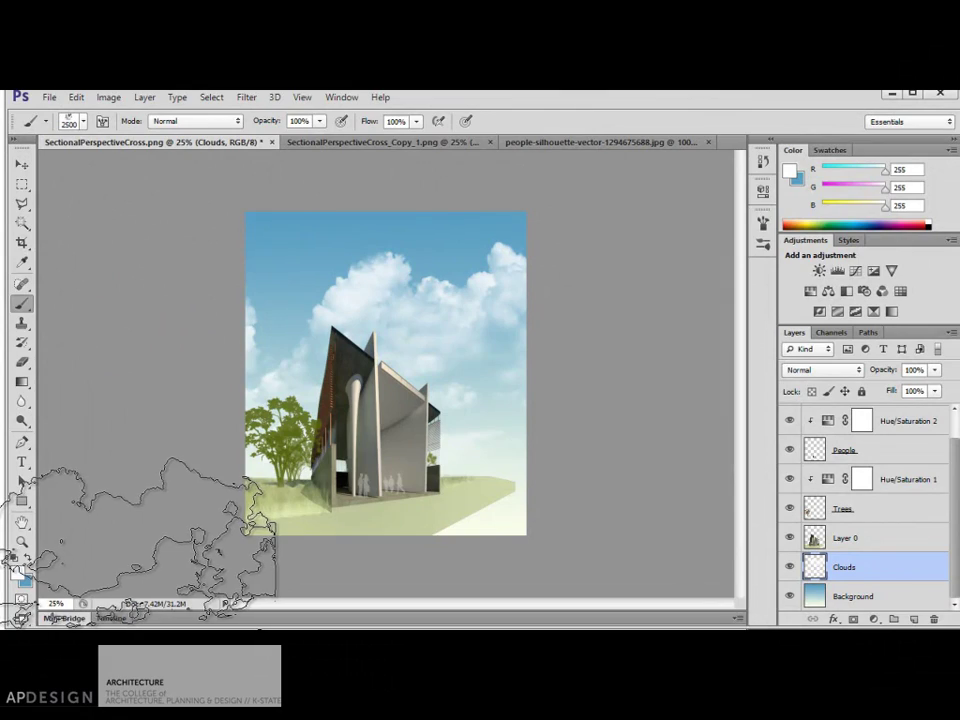
Reduce the cloud brush to 1600 px and stamp a second cloud in the upper-left part of the sky
{"action": "key", "text": "bracketleft"}
{"action": "key", "text": "bracketleft"}
{"action": "key", "text": "bracketleft"}
{"action": "key", "text": "bracketleft"}
{"action": "left_click", "coordinate": [305, 262]}
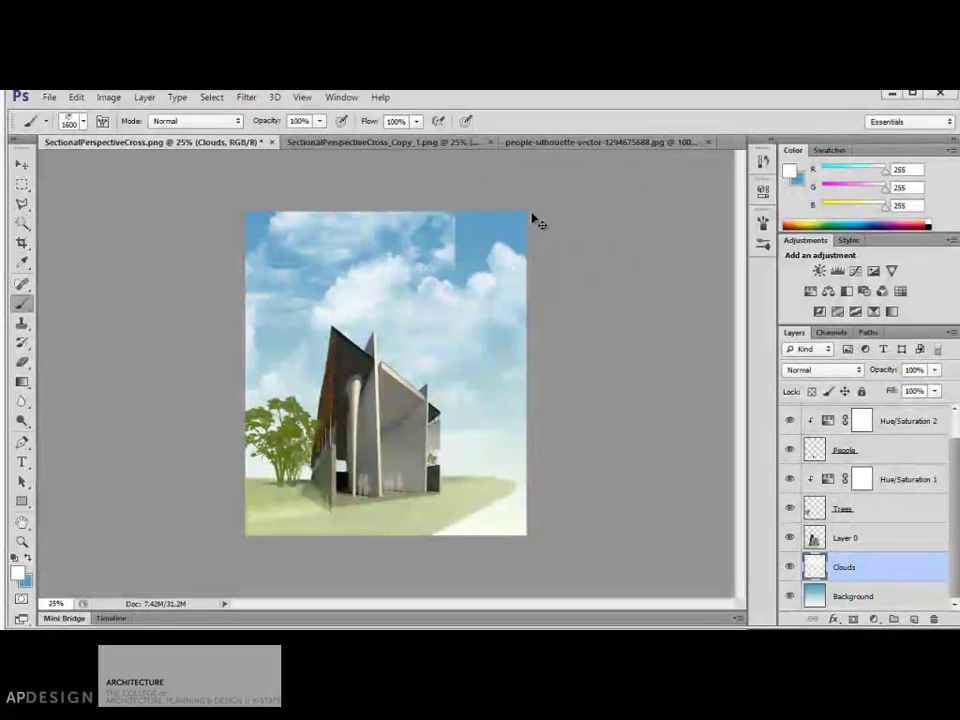
Reduce the cloud brush to 300 px and stamp small clouds over the open blue patch in the upper-right sky
{"action": "key", "text": "bracketleft"}
{"action": "key", "text": "bracketleft"}
{"action": "key", "text": "bracketleft"}
{"action": "key", "text": "bracketleft"}
{"action": "key", "text": "bracketleft"}
{"action": "key", "text": "bracketleft"}
{"action": "key", "text": "bracketleft"}
{"action": "key", "text": "bracketleft"}
{"action": "key", "text": "bracketleft"}
{"action": "key", "text": "bracketleft"}
{"action": "key", "text": "bracketleft"}
{"action": "key", "text": "bracketleft"}
{"action": "key", "text": "bracketleft"}
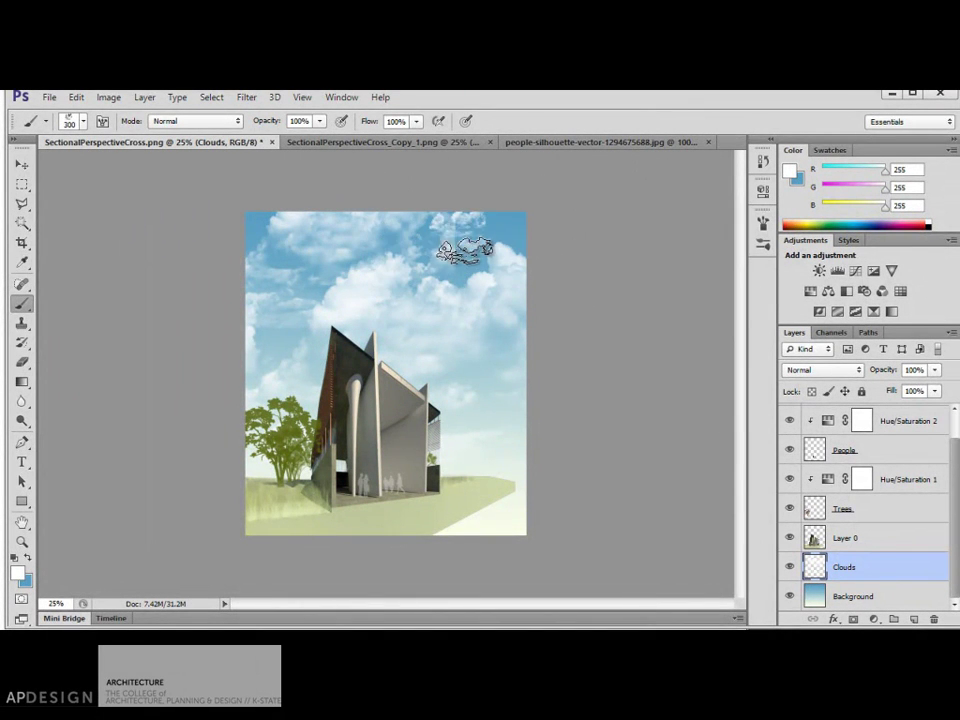
{"action": "left_click", "coordinate": [463, 237]}
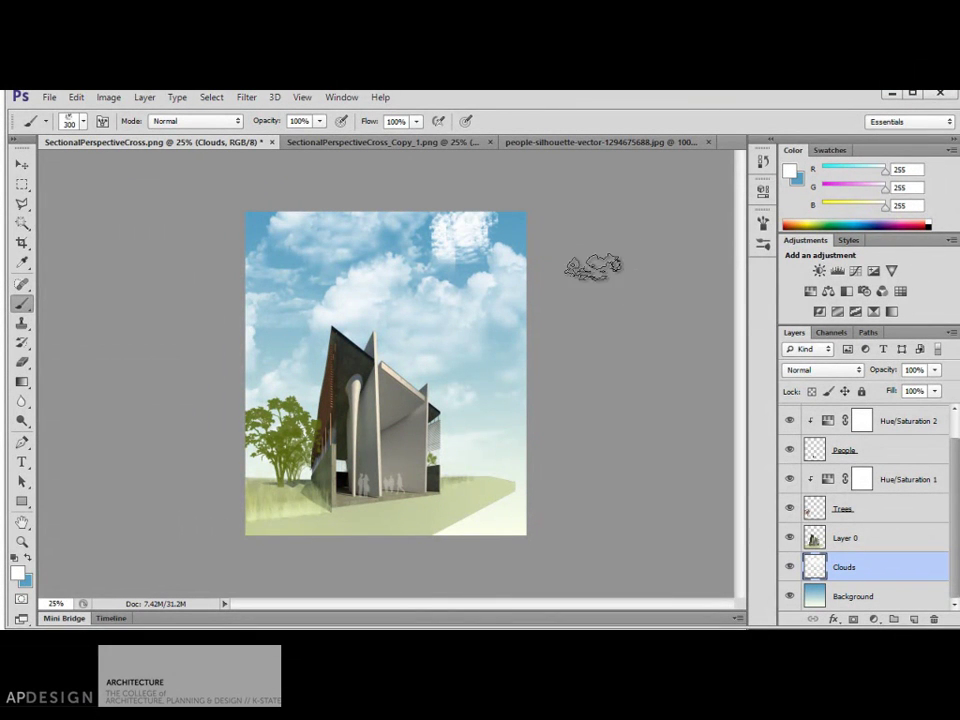
Revert the document history to the first brush stroke on the Clouds layer, removing the extra cloud stamps
{"action": "left_click", "coordinate": [340, 97]}
{"action": "left_click", "coordinate": [420, 326]}
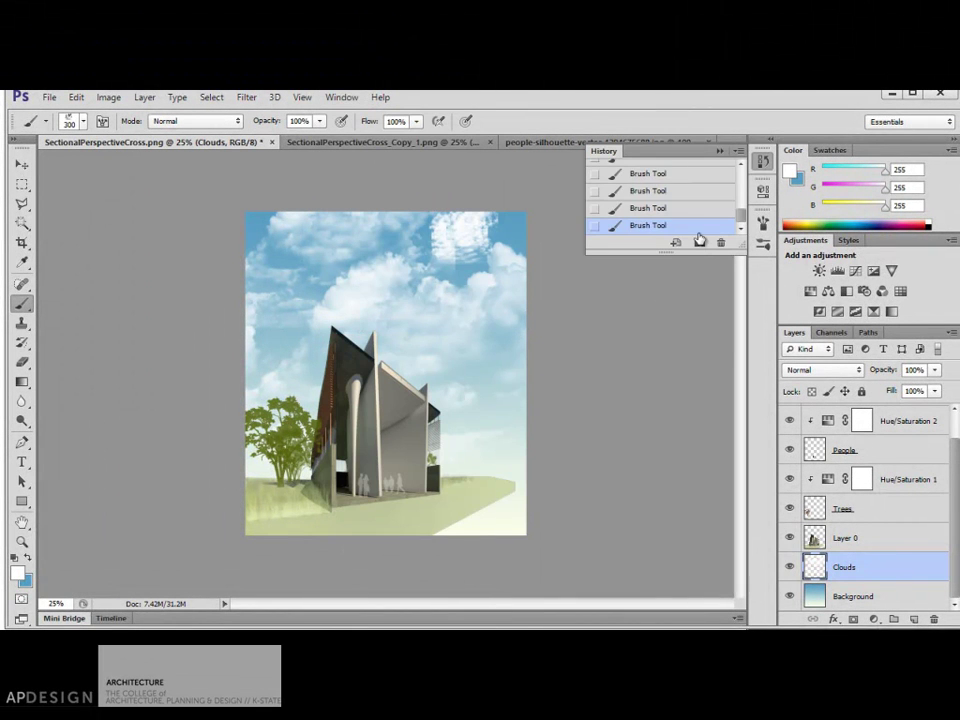
{"action": "scroll", "coordinate": [738, 200], "scroll_direction": "up", "scroll_amount": 3}
{"action": "scroll", "coordinate": [738, 200], "scroll_direction": "down", "scroll_amount": 1}
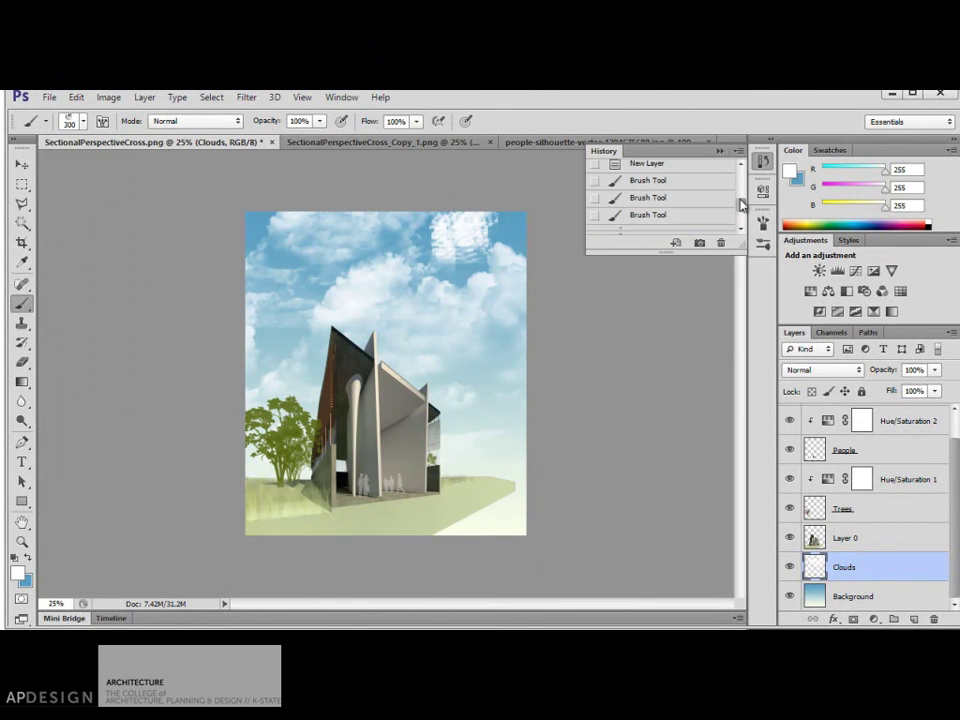
{"action": "left_click", "coordinate": [676, 215]}
{"action": "left_click", "coordinate": [672, 199]}
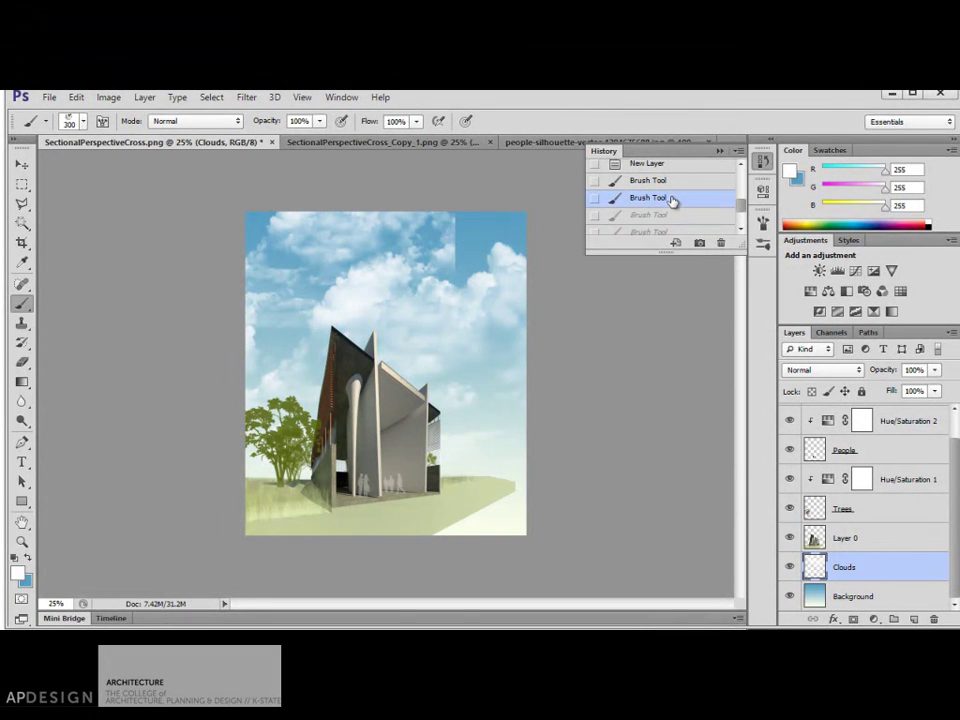
{"action": "left_click", "coordinate": [667, 181]}
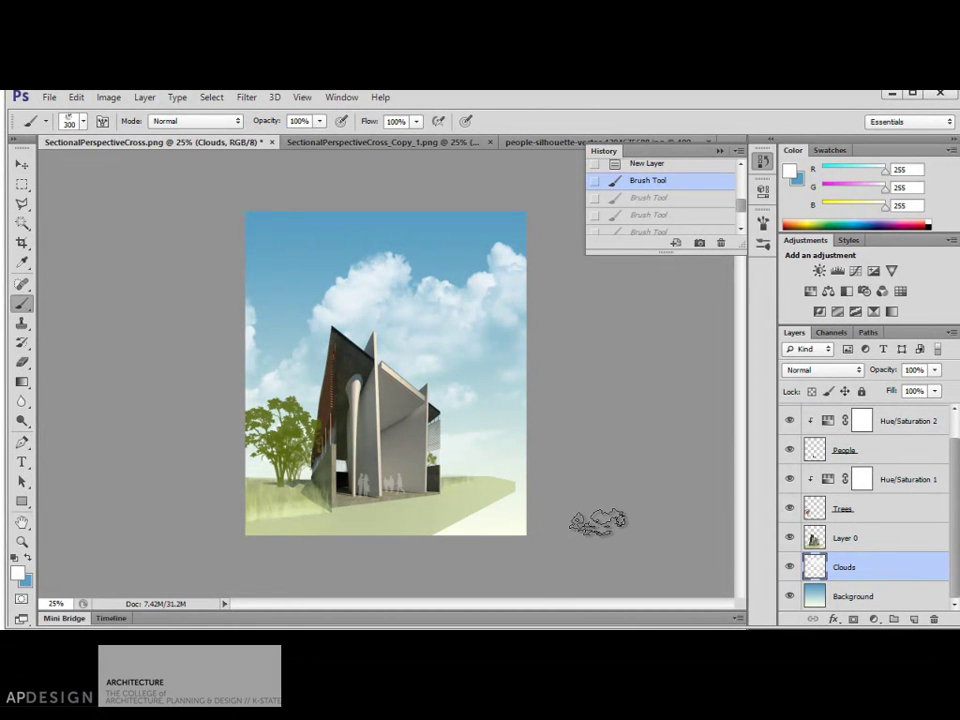
Hide the Background layer and crop the canvas with an unconstrained ratio, trimming the strip along the image's right side
{"action": "left_click", "coordinate": [790, 598]}
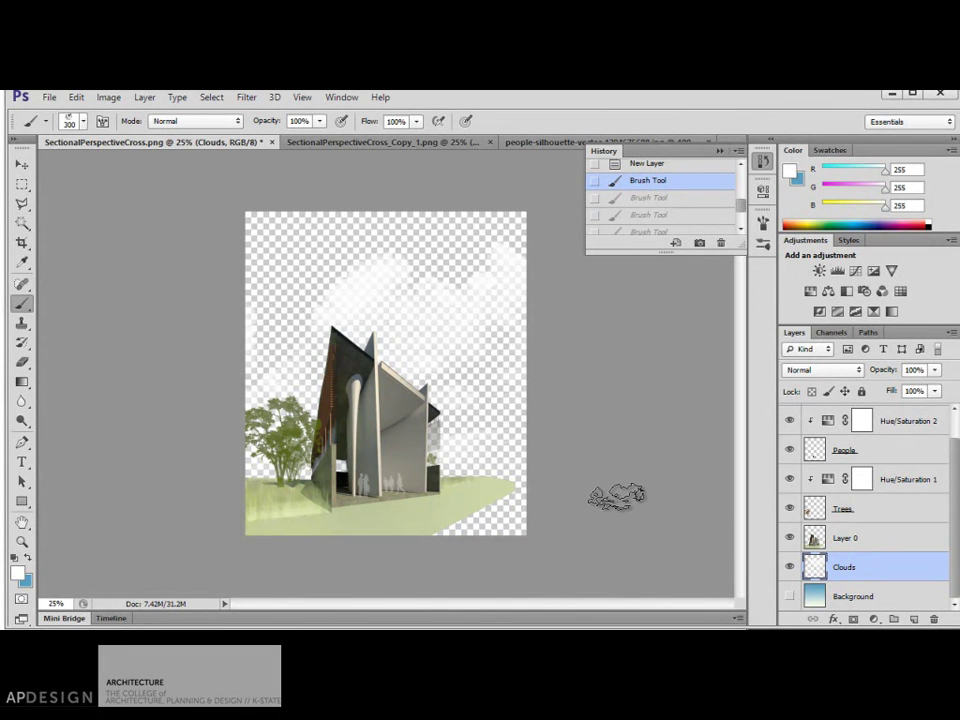
{"action": "left_click", "coordinate": [21, 243]}
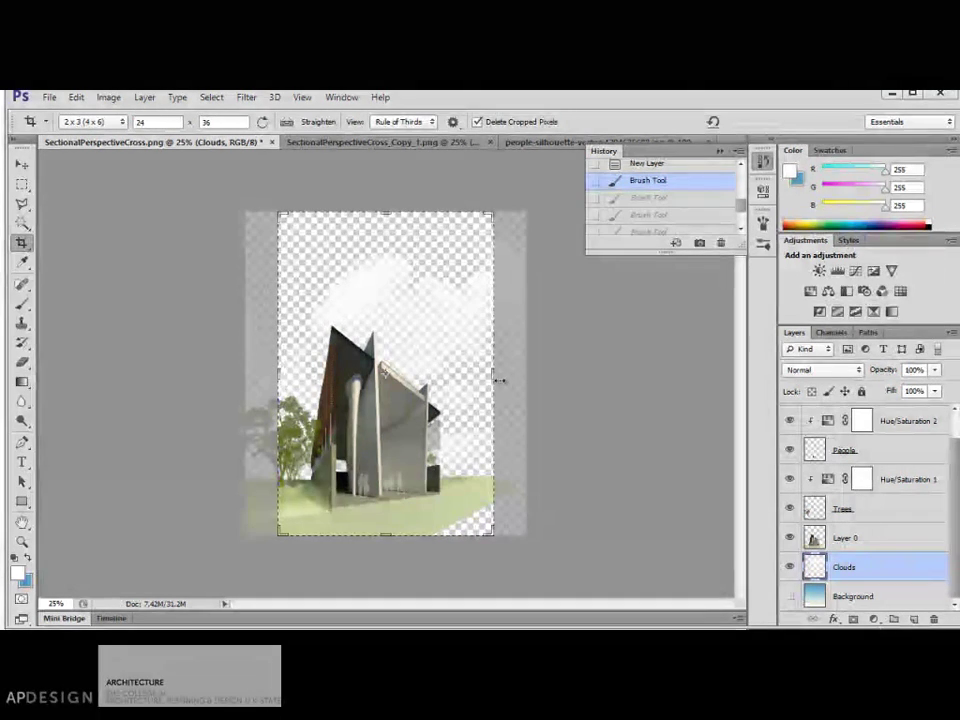
{"action": "mouse_move", "coordinate": [278, 371]}
{"action": "left_mouse_down"}
{"action": "mouse_move", "coordinate": [253, 375]}
{"action": "mouse_move", "coordinate": [262, 374]}
{"action": "left_mouse_up"}
{"action": "left_click", "coordinate": [107, 120]}
{"action": "left_click", "coordinate": [96, 133]}
{"action": "left_click_drag", "start_coordinate": [390, 191], "coordinate": [390, 210]}
{"action": "left_click_drag", "start_coordinate": [395, 549], "coordinate": [396, 523]}
{"action": "left_click_drag", "start_coordinate": [512, 382], "coordinate": [512, 376]}
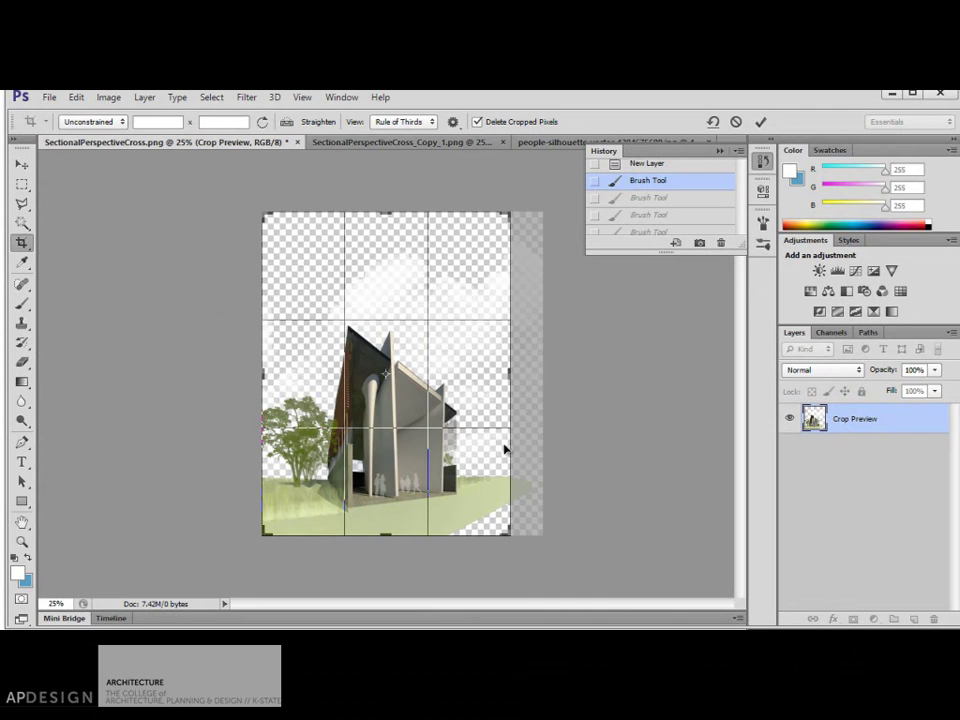
{"action": "key", "text": "Return"}
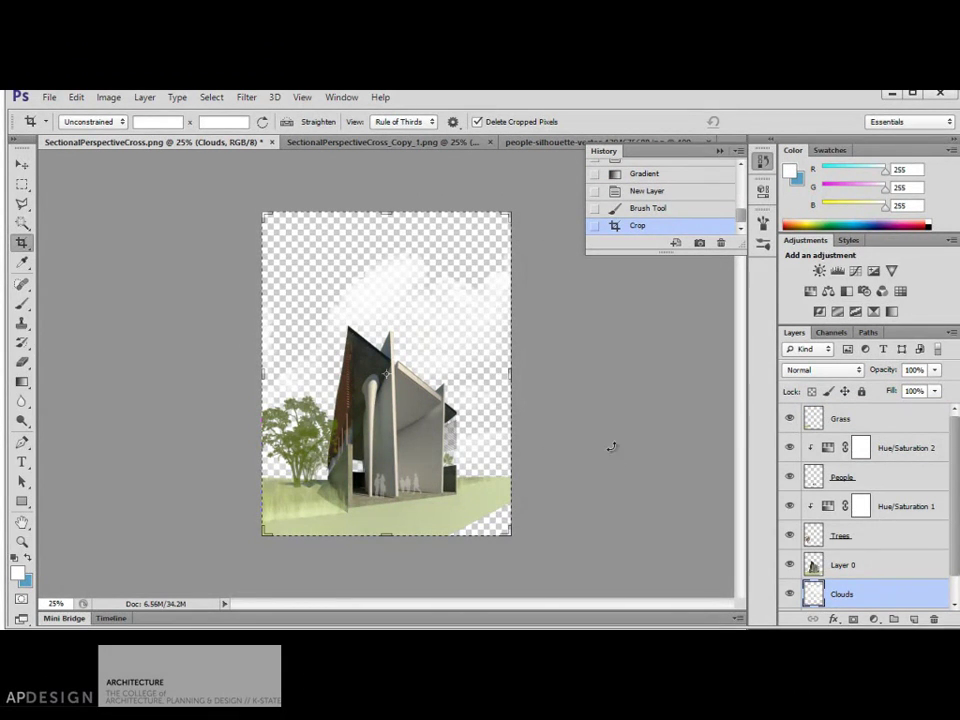
Save a PNG copy as SectionalPerspectiveCross.png on the Desktop, using Smallest / Slow compression and no interlacing
{"action": "left_click", "coordinate": [46, 99]}
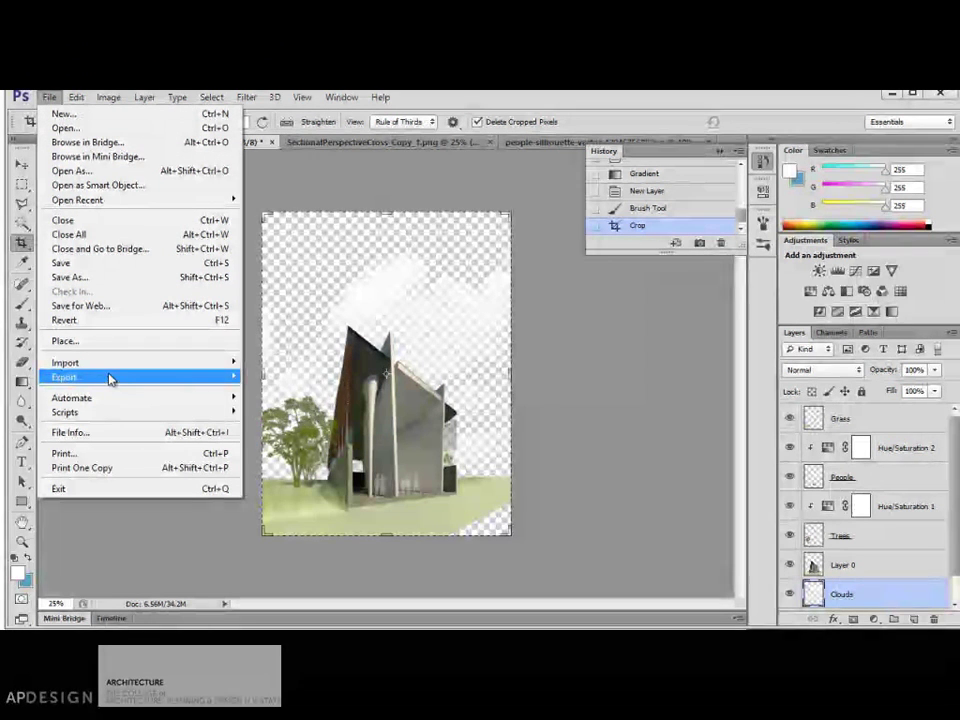
{"action": "mouse_move", "coordinate": [111, 376]}
{"action": "left_click", "coordinate": [70, 278]}
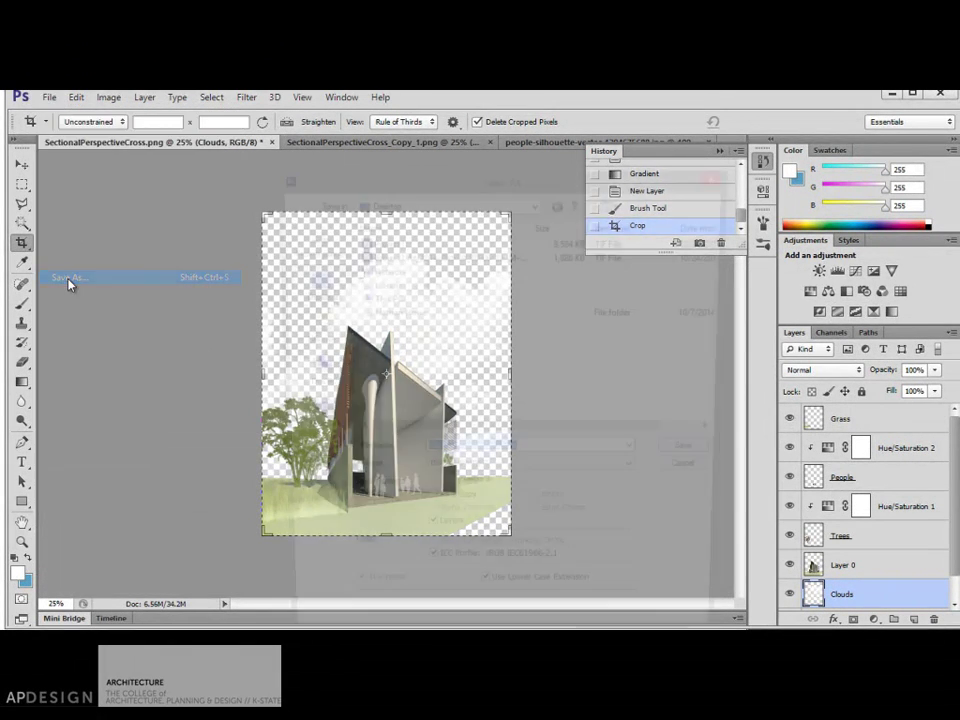
{"action": "left_click", "coordinate": [397, 475]}
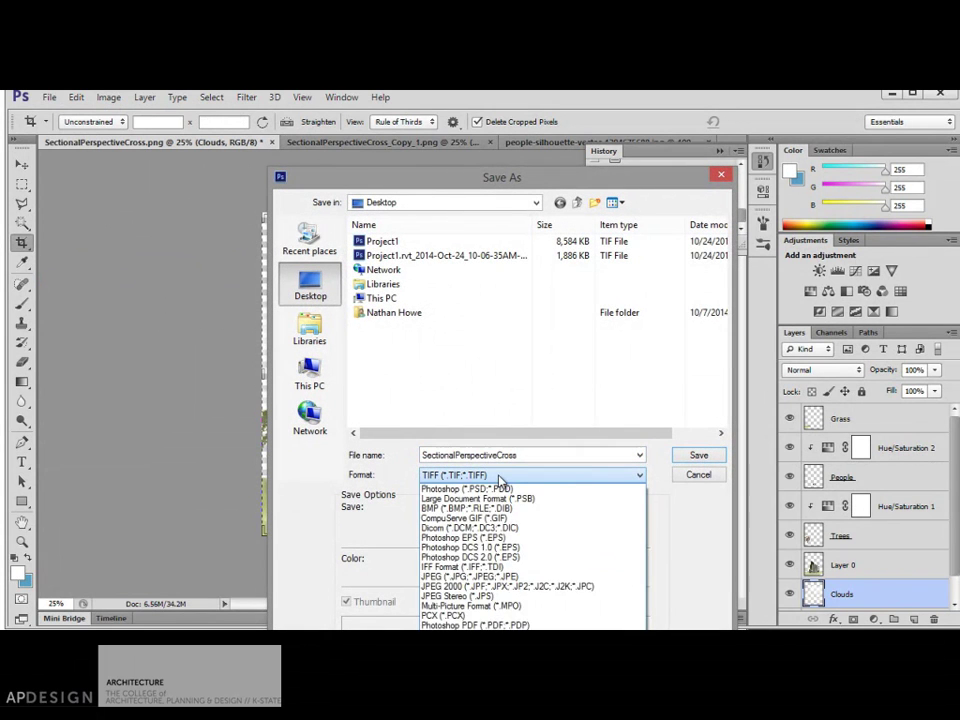
{"action": "left_click", "coordinate": [397, 477]}
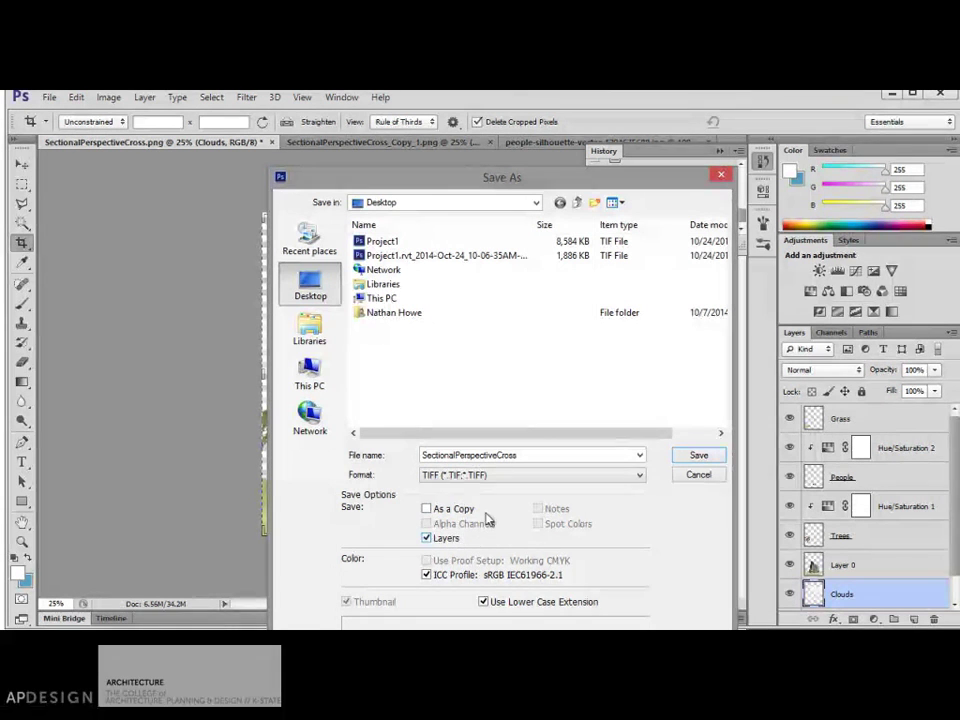
{"action": "left_click", "coordinate": [500, 475]}
{"action": "scroll", "coordinate": [499, 523], "scroll_direction": "up", "scroll_amount": 2}
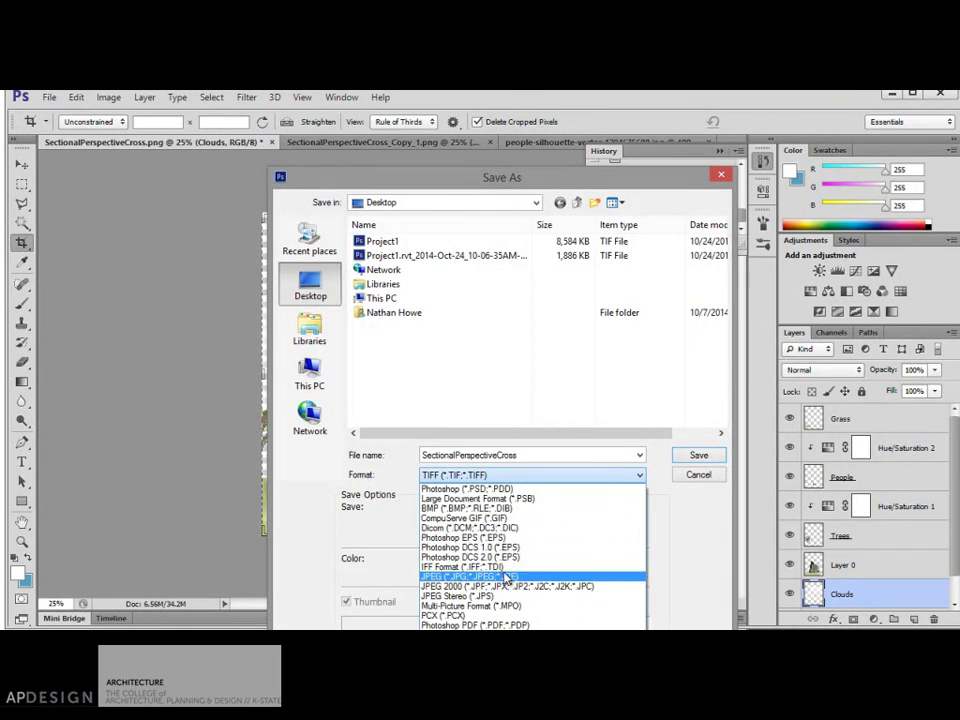
{"action": "left_click", "coordinate": [474, 654]}
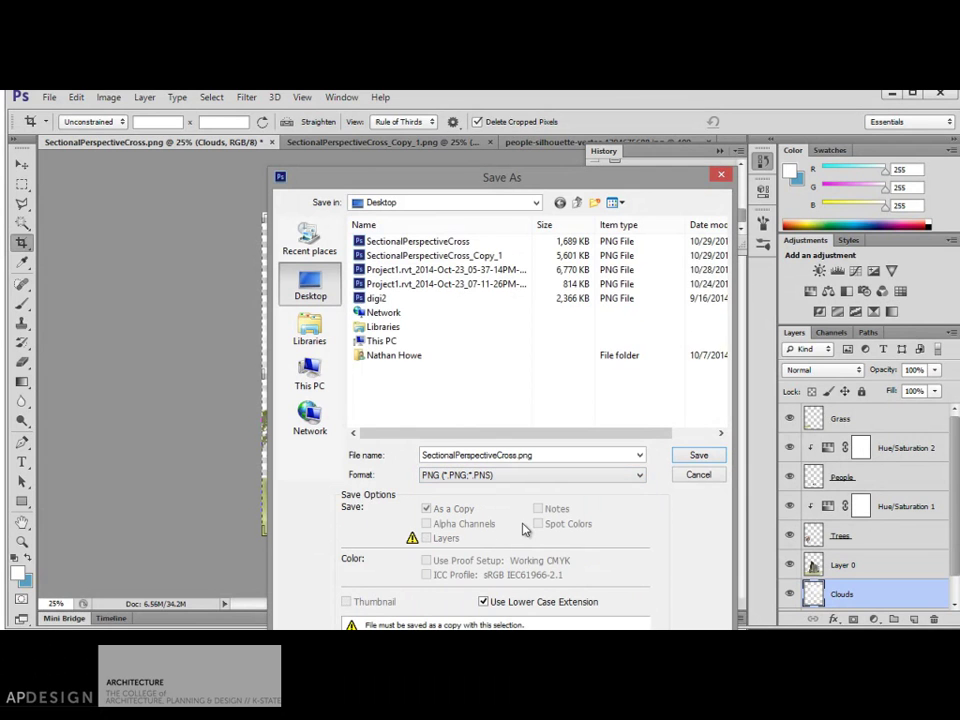
{"action": "double_click", "coordinate": [517, 455]}
{"action": "left_click", "coordinate": [514, 454]}
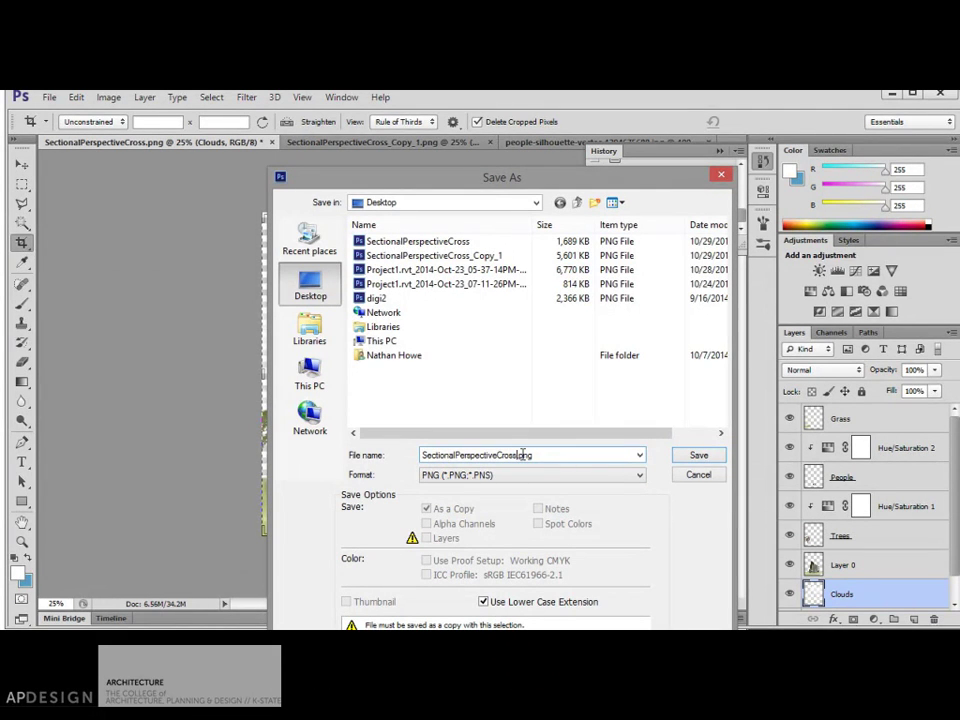
{"action": "left_click", "coordinate": [697, 456]}
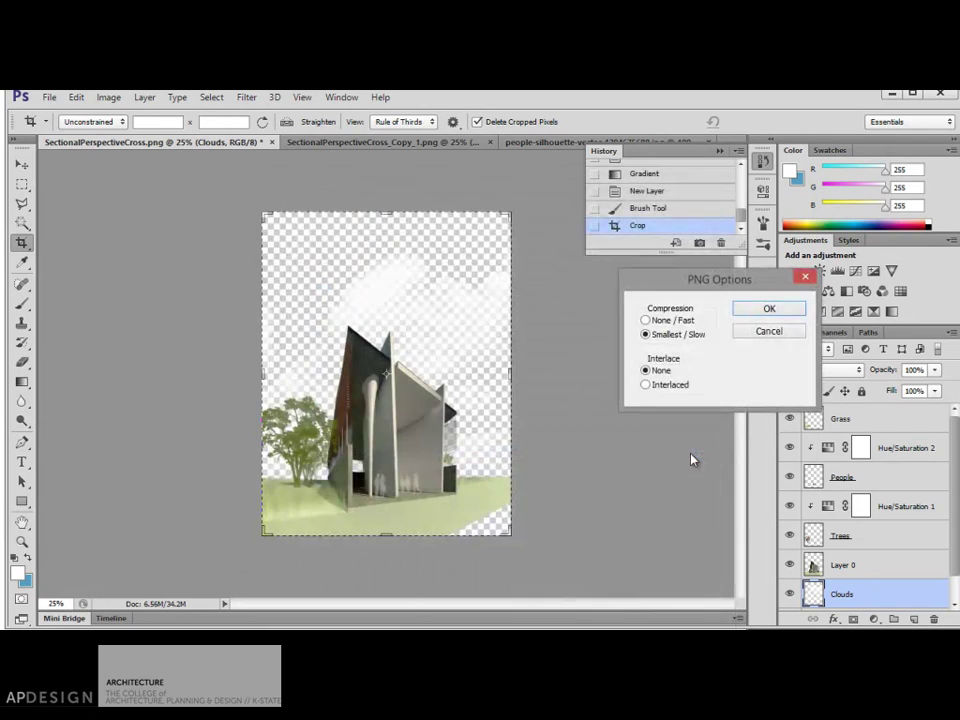
{"action": "left_click", "coordinate": [752, 310]}
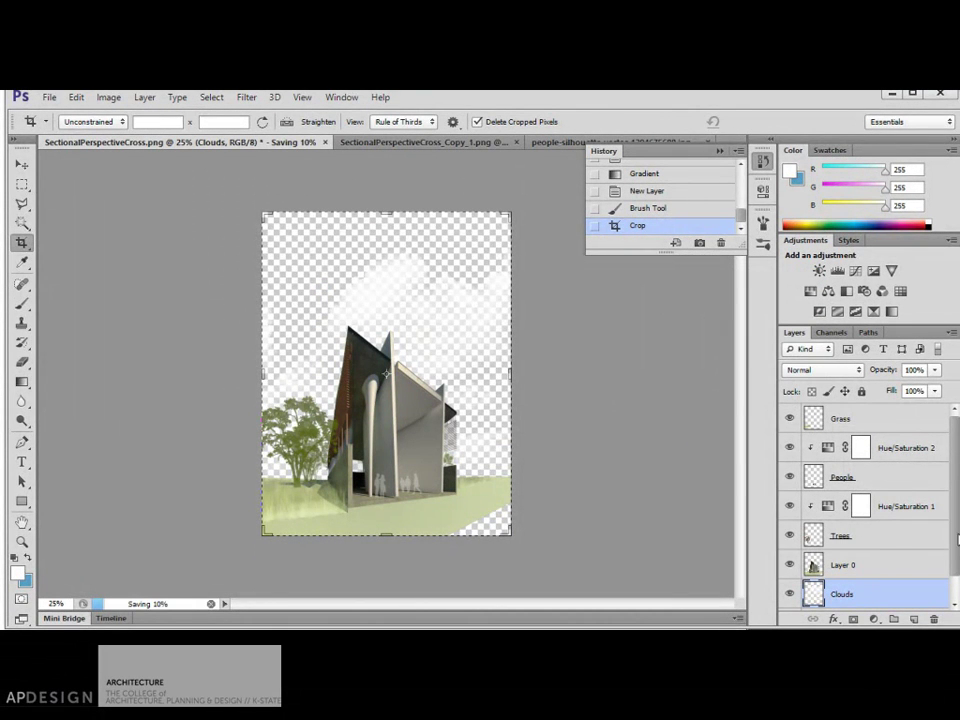
Show the Background layer to examine the cropped image with its sky, and hide the layer again
{"action": "left_click_drag", "start_coordinate": [957, 538], "coordinate": [957, 576]}
{"action": "left_click", "coordinate": [790, 596]}
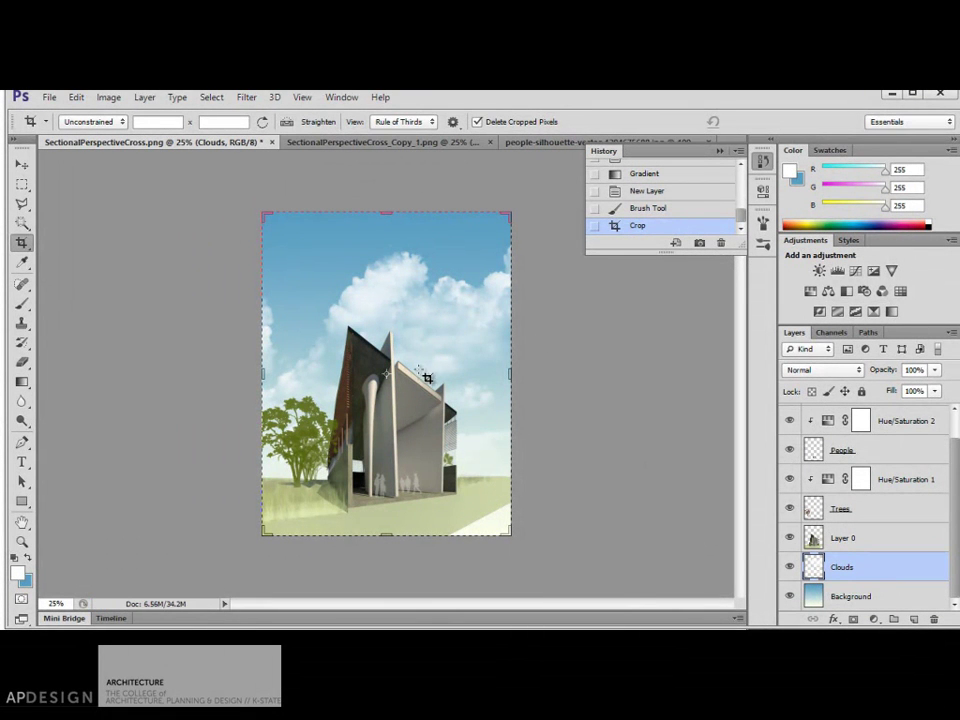
{"action": "left_click", "coordinate": [790, 596]}
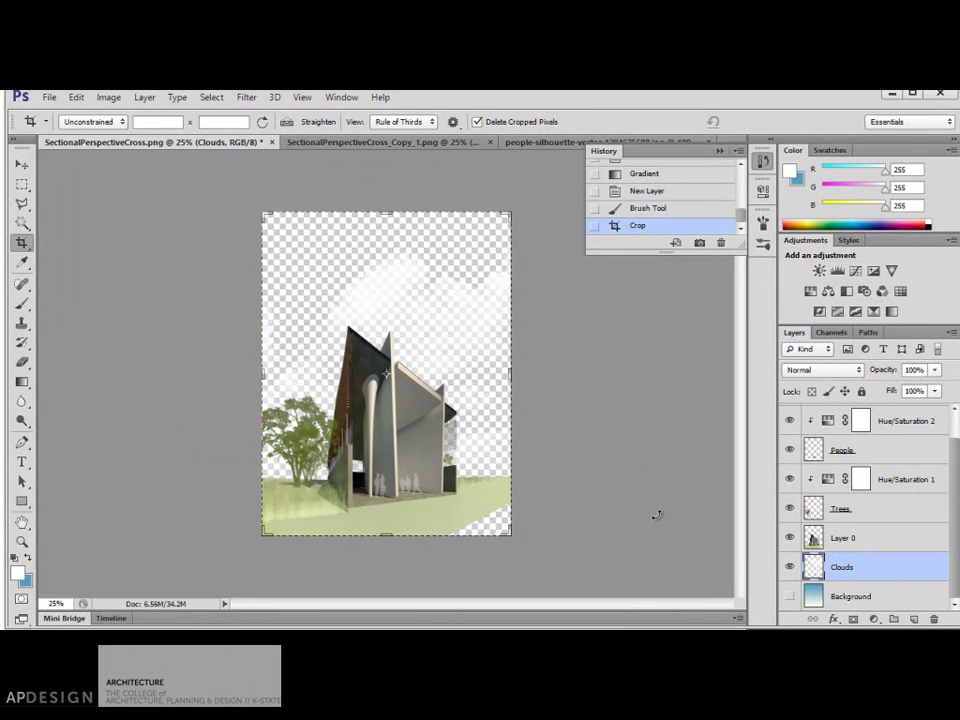